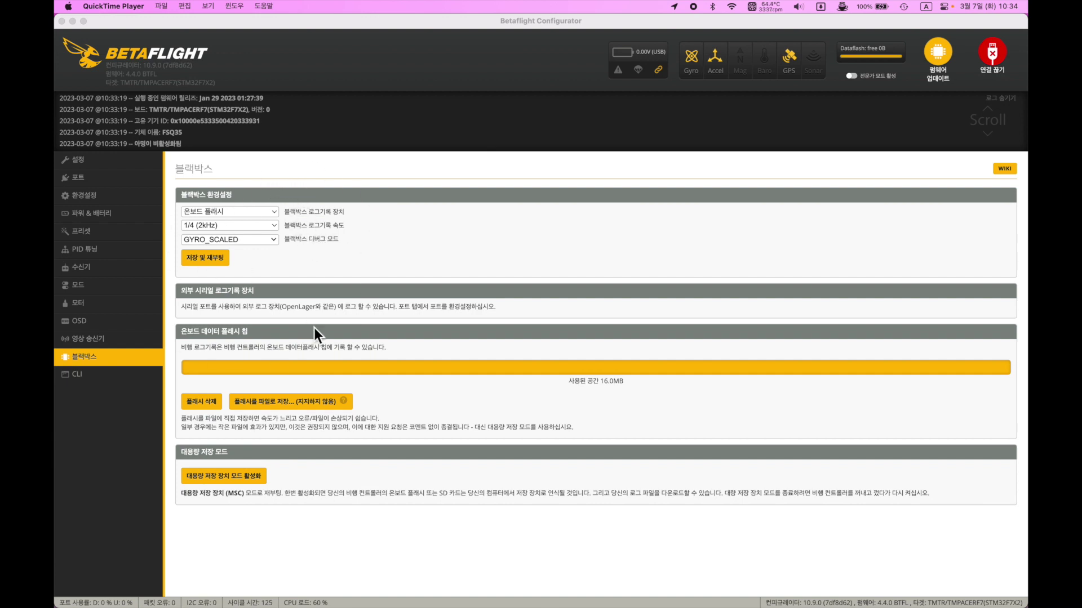
# - Set the Blackbox logging device to the onboard flash (온보드 플래시)
pyautogui.click(256, 208)
pyautogui.click(245, 209)
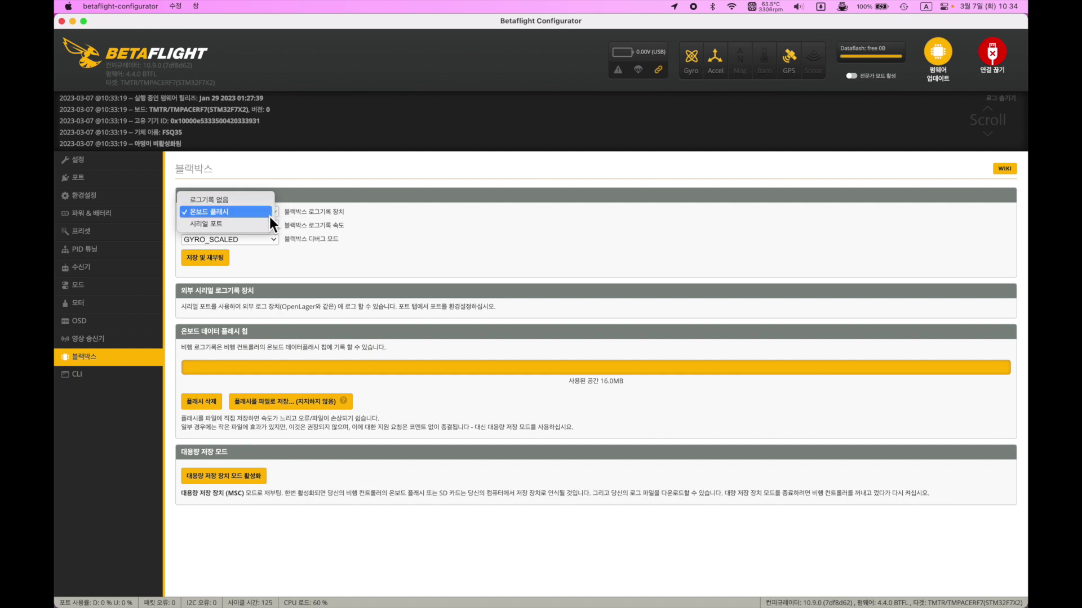
pyautogui.click(349, 198)
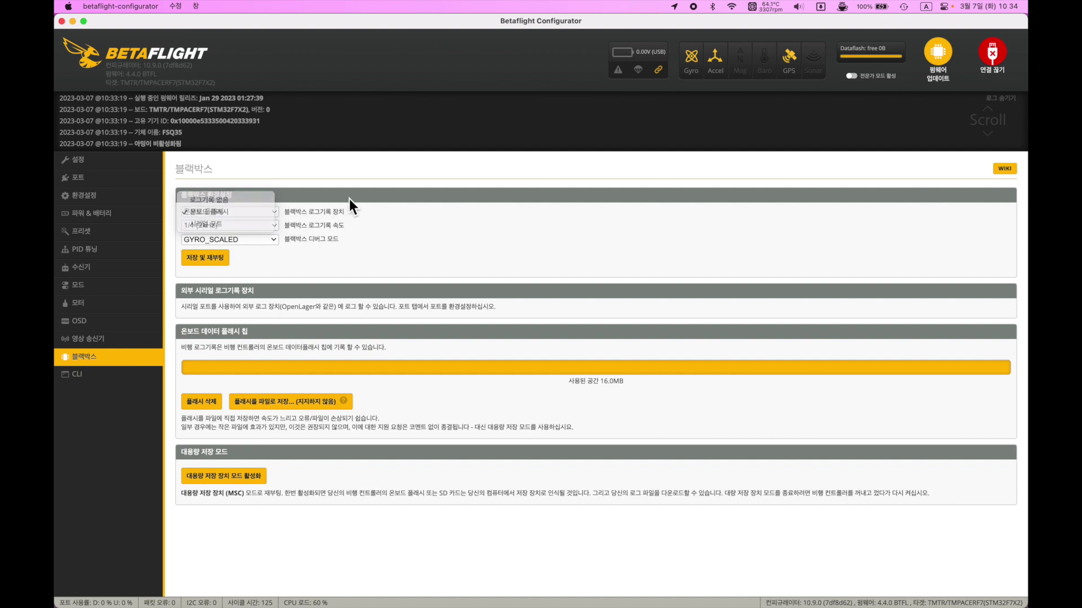
pyautogui.click(231, 210)
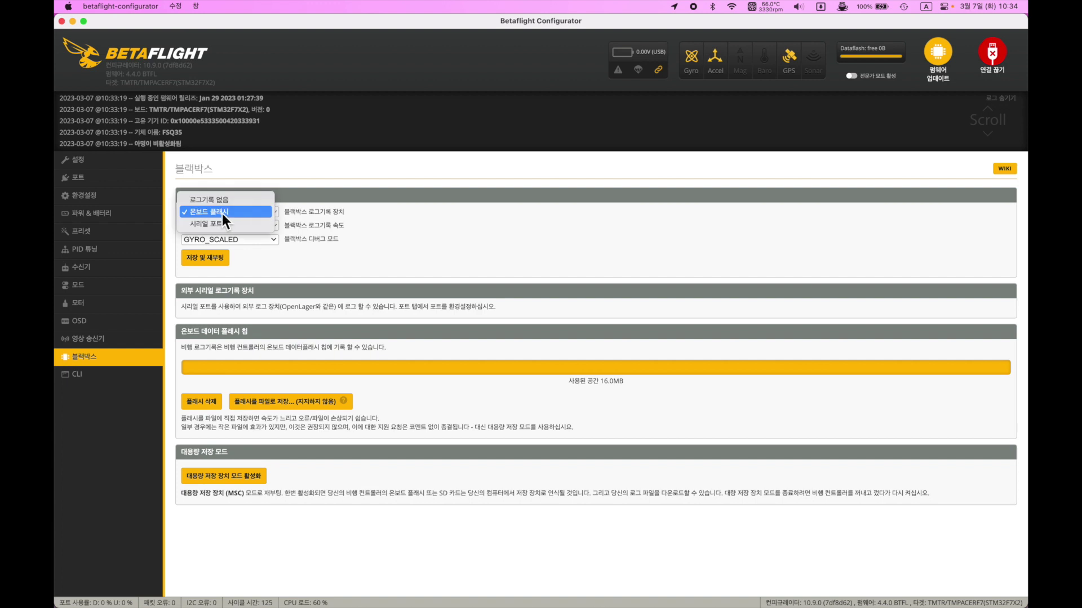
pyautogui.click(218, 214)
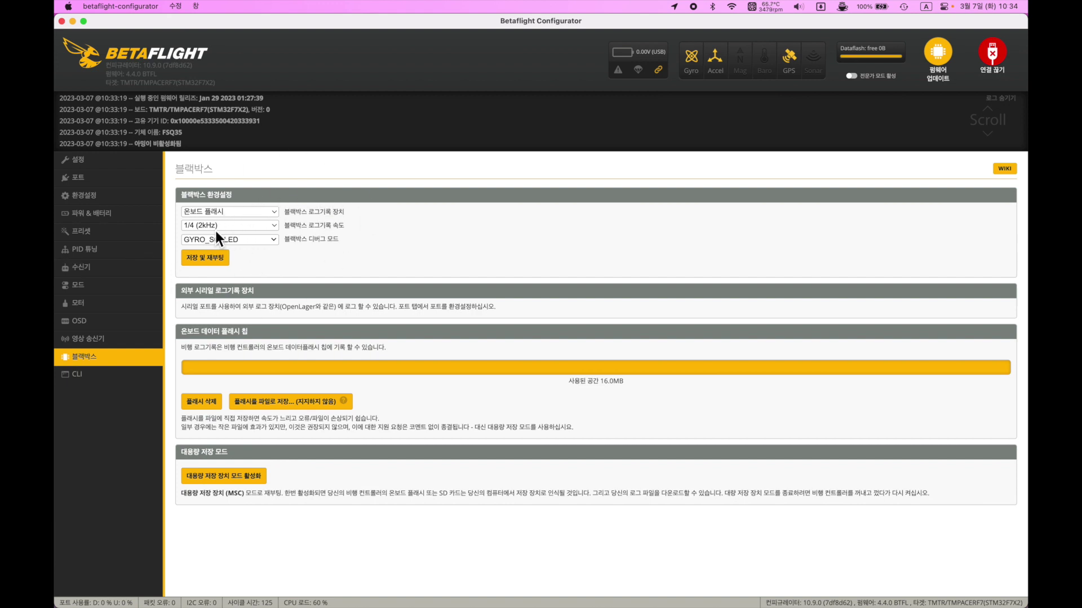
# - Review the available Blackbox logging rates and set the rate to 1/4 (2kHz)
pyautogui.click(237, 224)
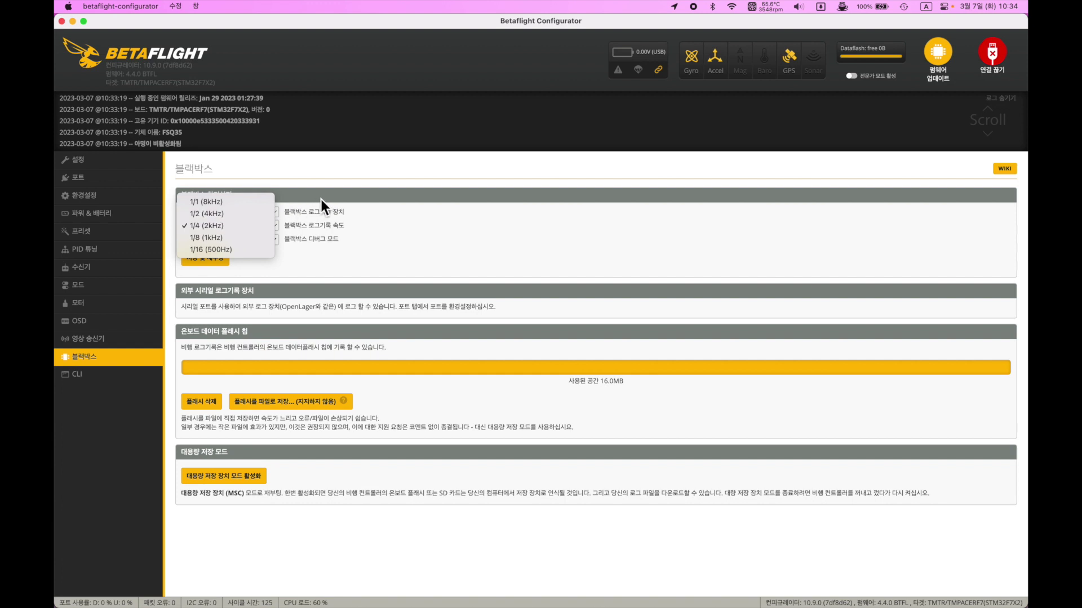
pyautogui.click(228, 227)
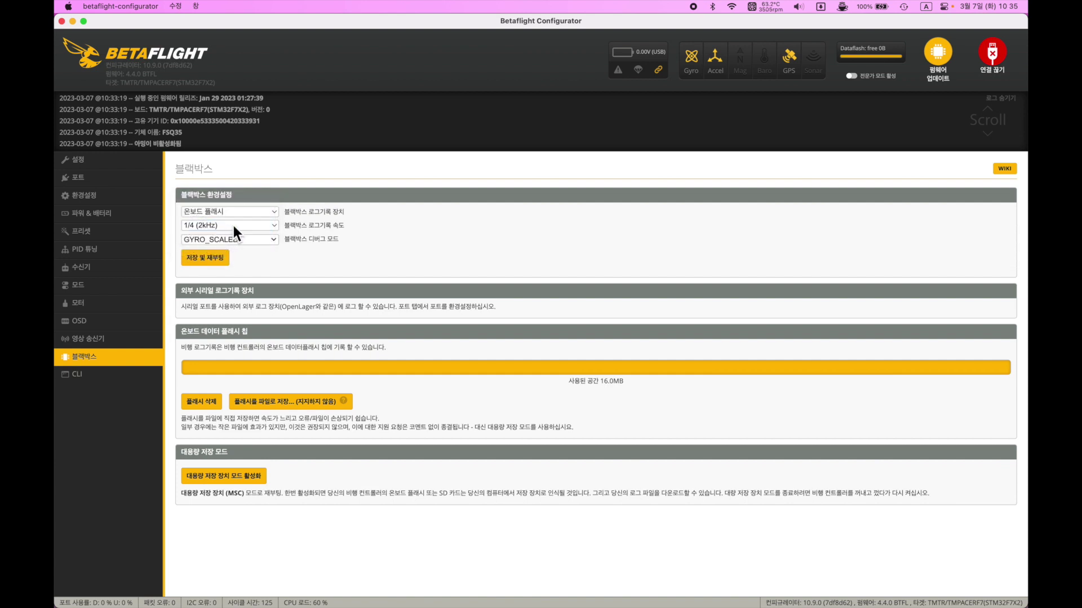
pyautogui.click(234, 226)
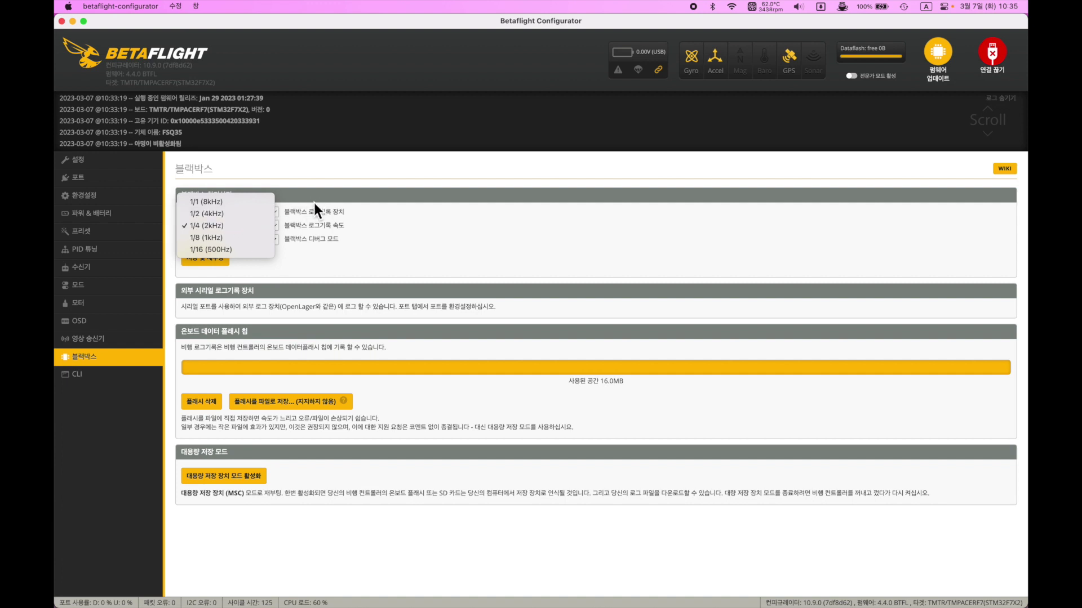
pyautogui.click(333, 201)
pyautogui.click(198, 222)
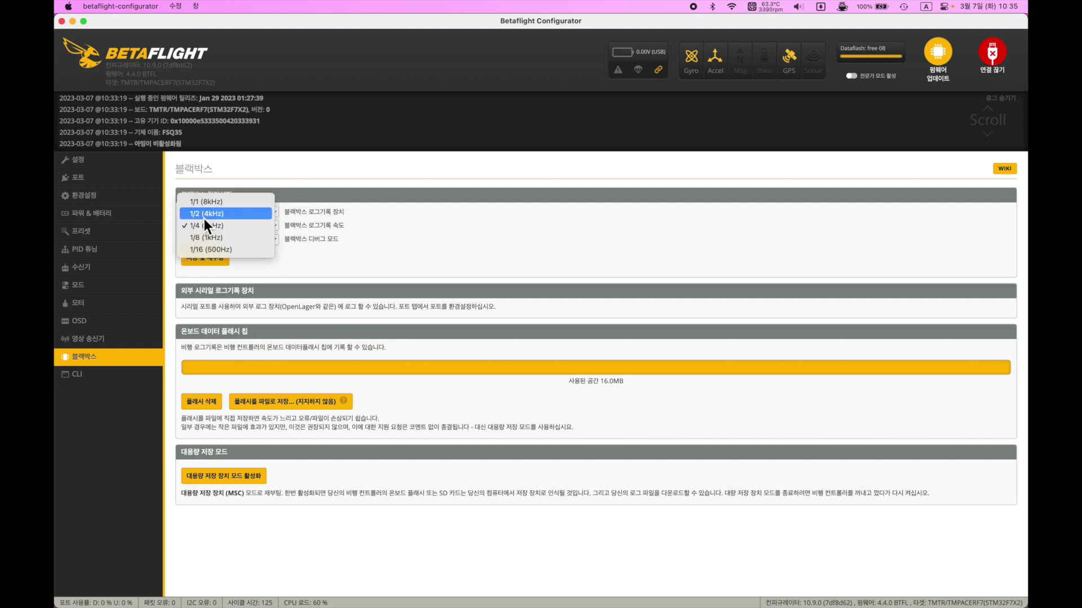
pyautogui.click(214, 214)
pyautogui.click(239, 225)
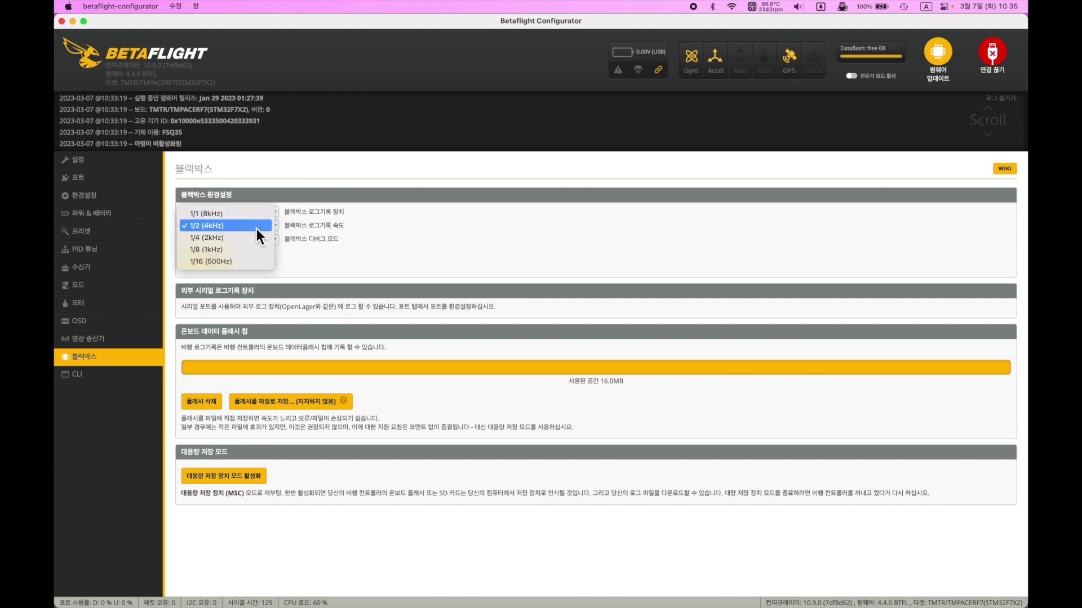
pyautogui.click(228, 241)
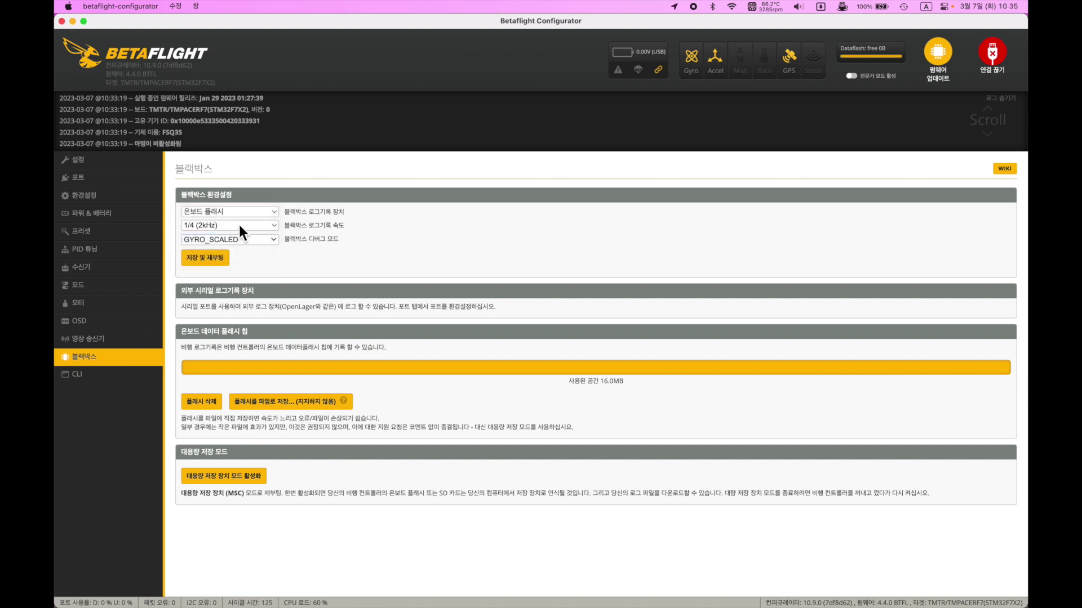
# - Set the Blackbox debug mode to GYRO_SCALED, searching for "gyro_sca", and save the configuration with a reboot
pyautogui.click(248, 240)
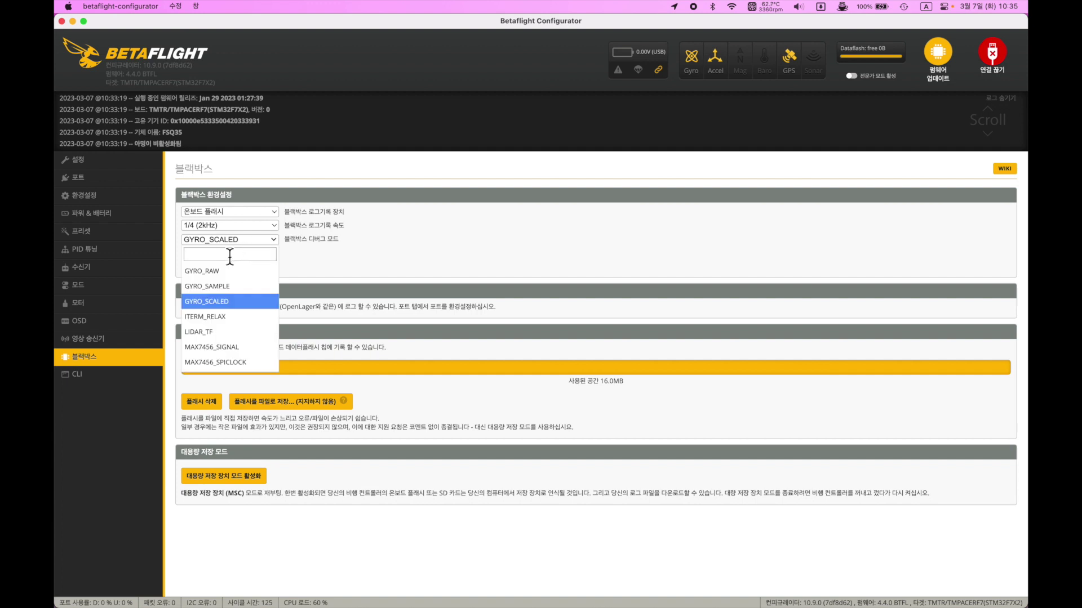
pyautogui.write('gy')
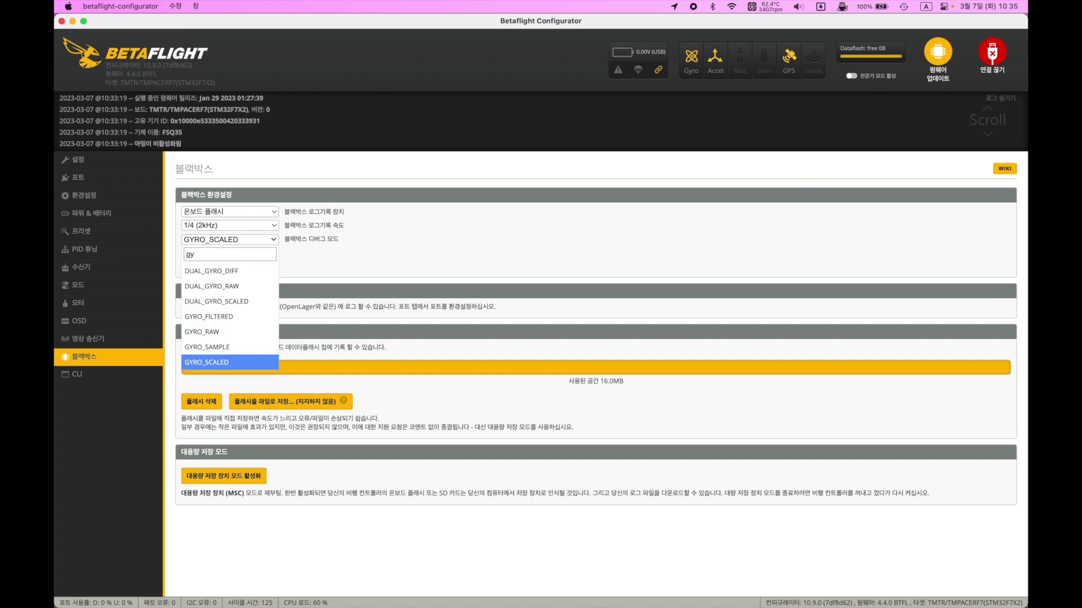
pyautogui.write('ro_sca')
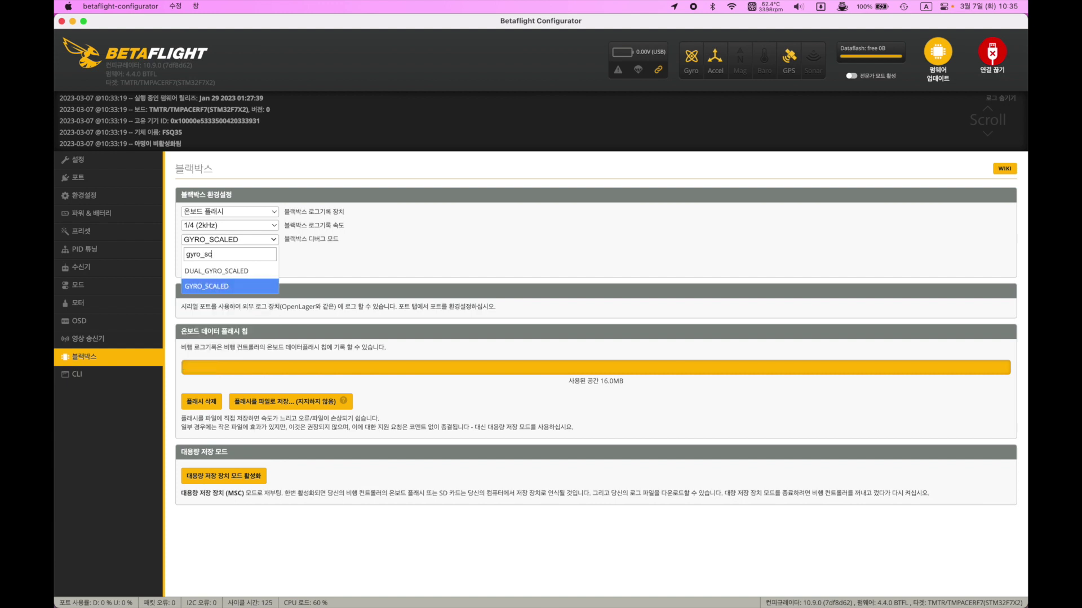
pyautogui.click(228, 287)
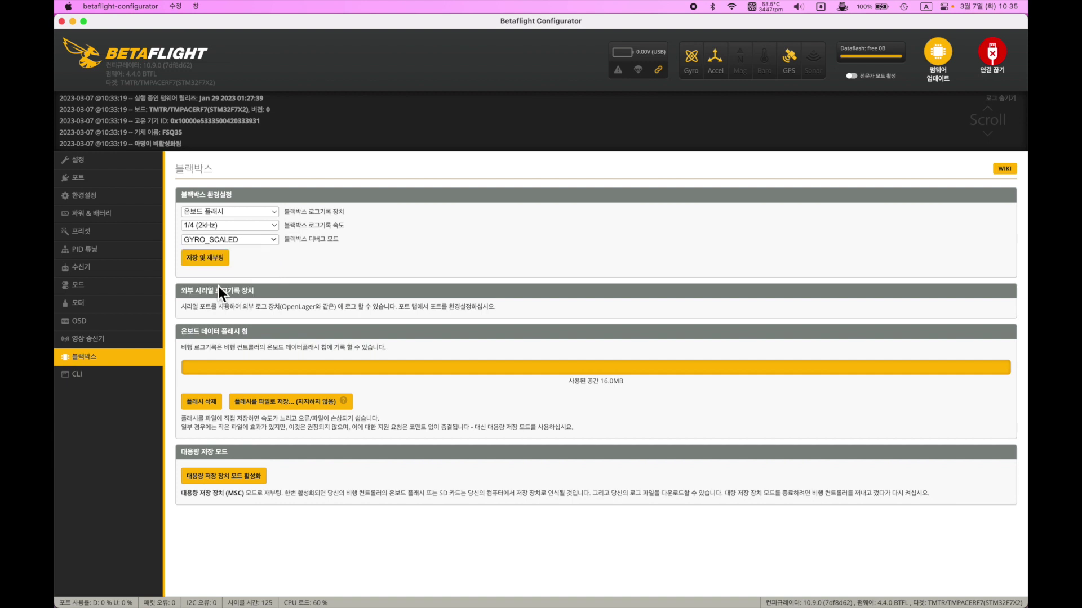
pyautogui.click(206, 259)
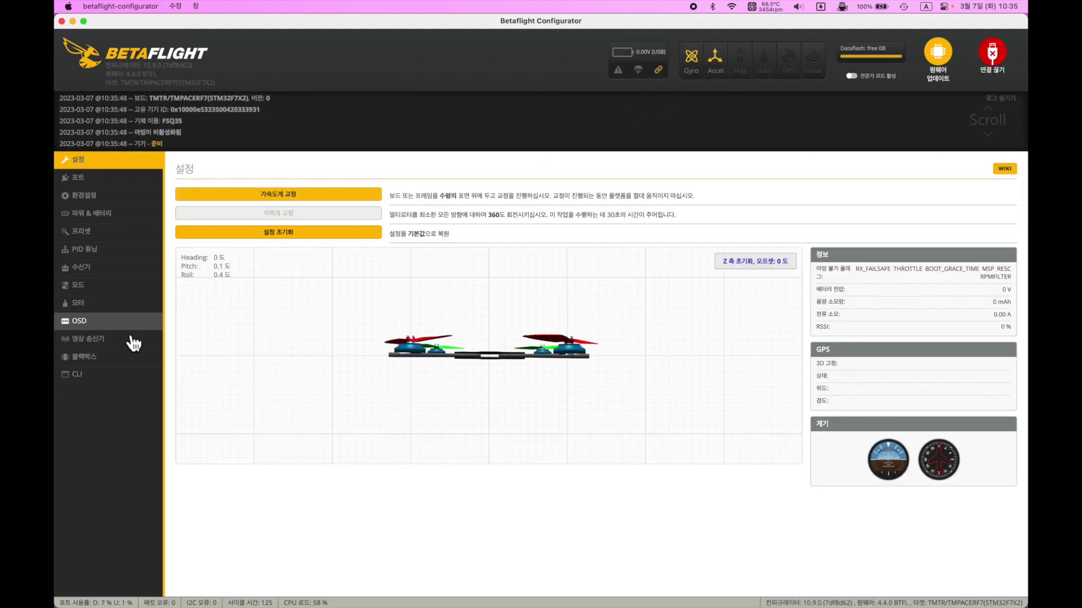
# - Return to the Blackbox settings and save the onboard flash log as a file in Downloads under the suggested name
pyautogui.click(112, 359)
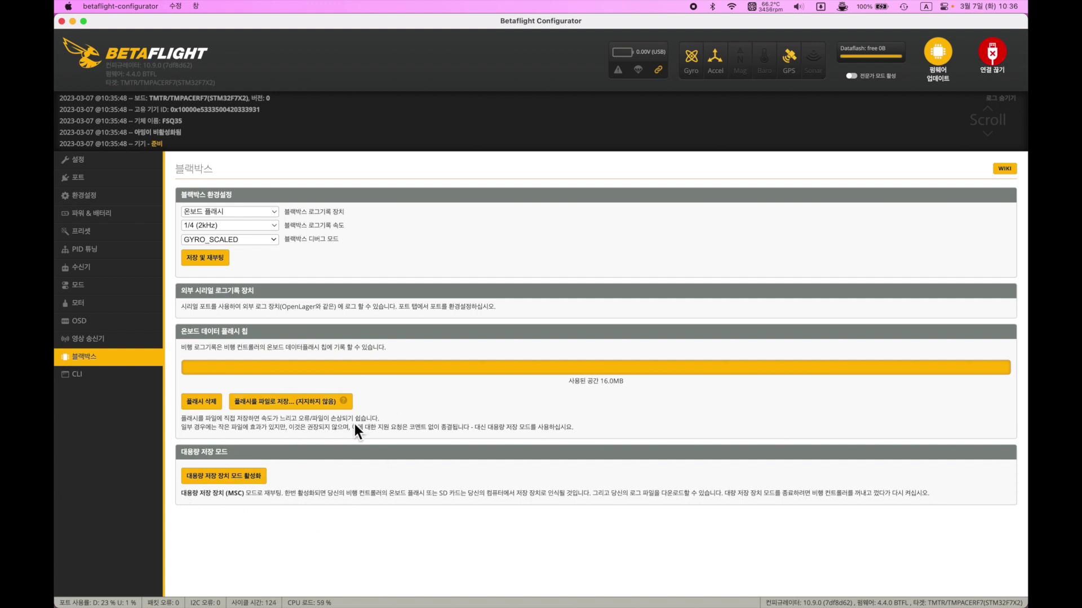
pyautogui.click(289, 407)
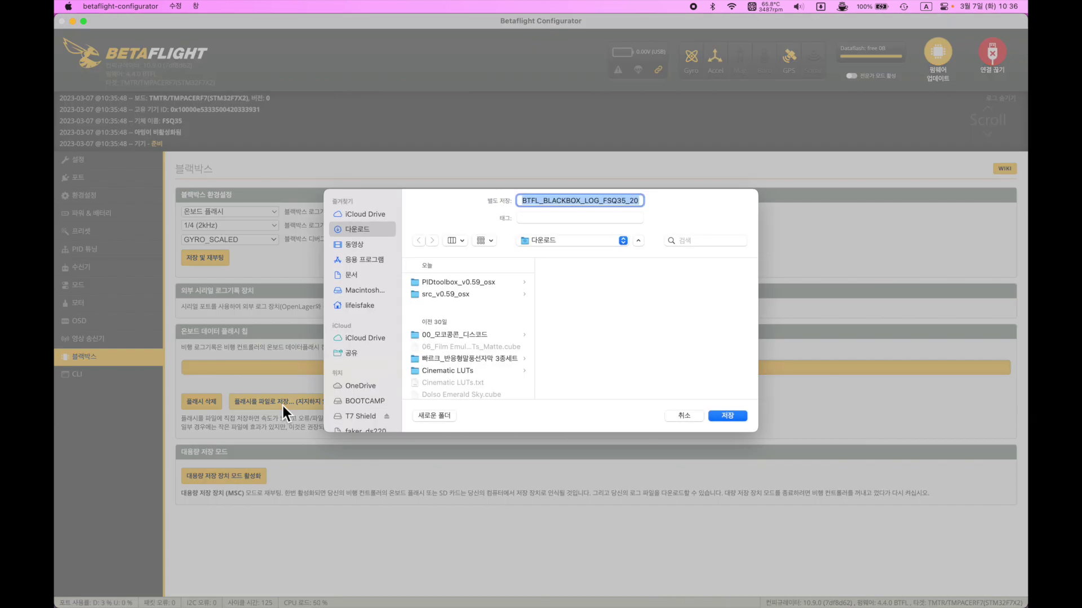
pyautogui.press('Return')
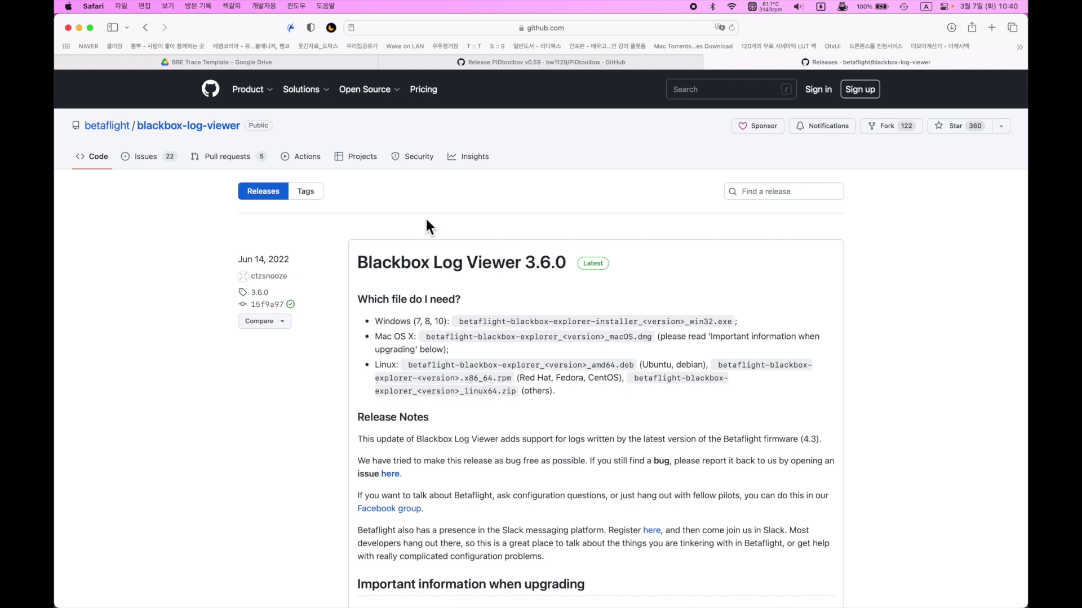
# - Find the installer files for each operating system among the Blackbox Log Viewer 3.6.0 release assets on GitHub
pyautogui.scroll(-15, 426, 227)
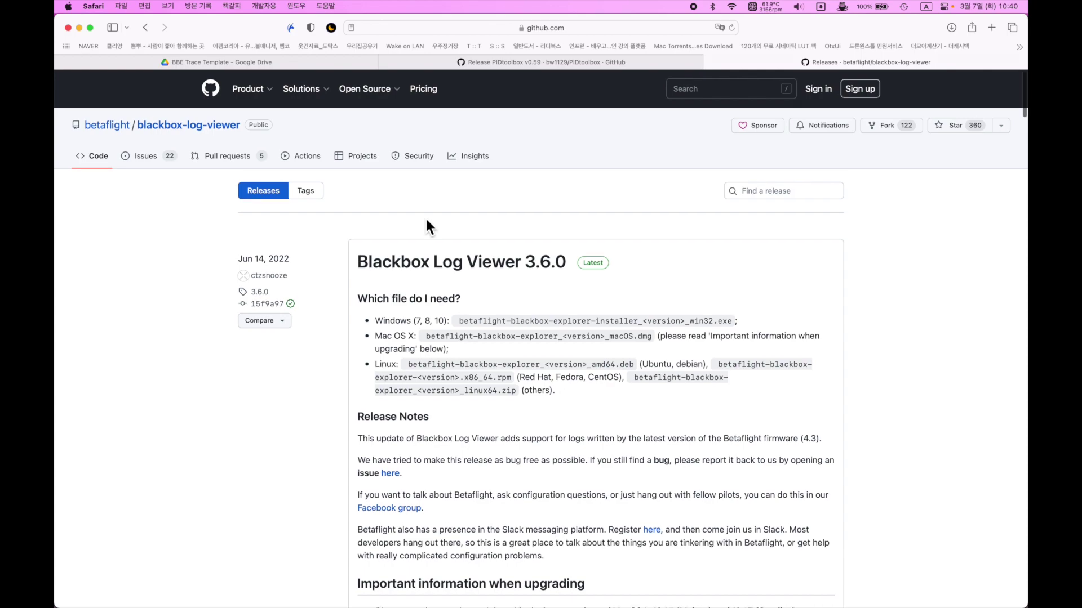
pyautogui.scroll(-10, 426, 219)
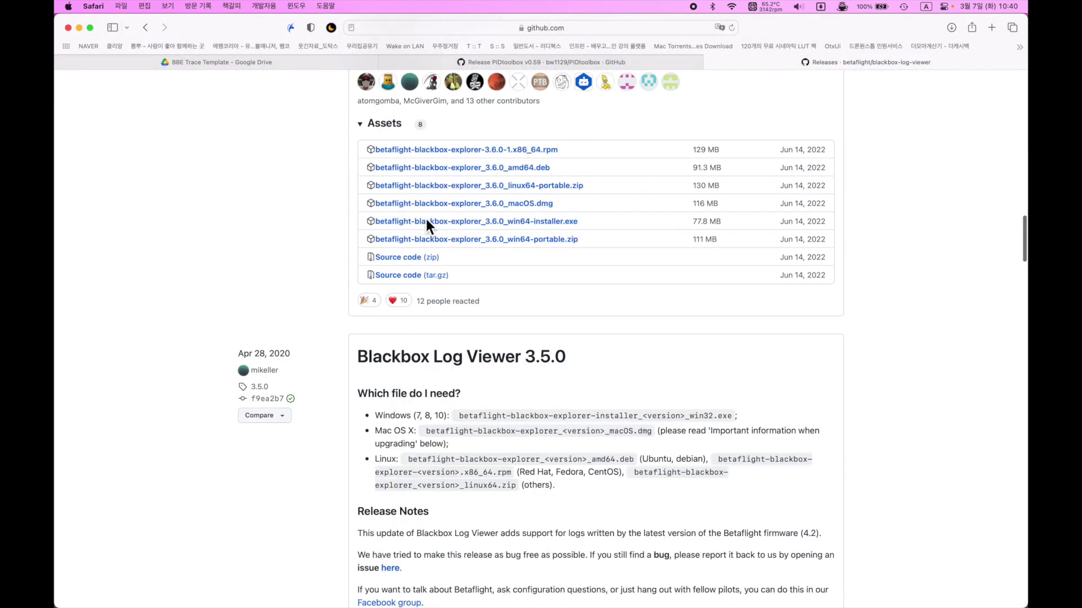
pyautogui.scroll(2, 426, 218)
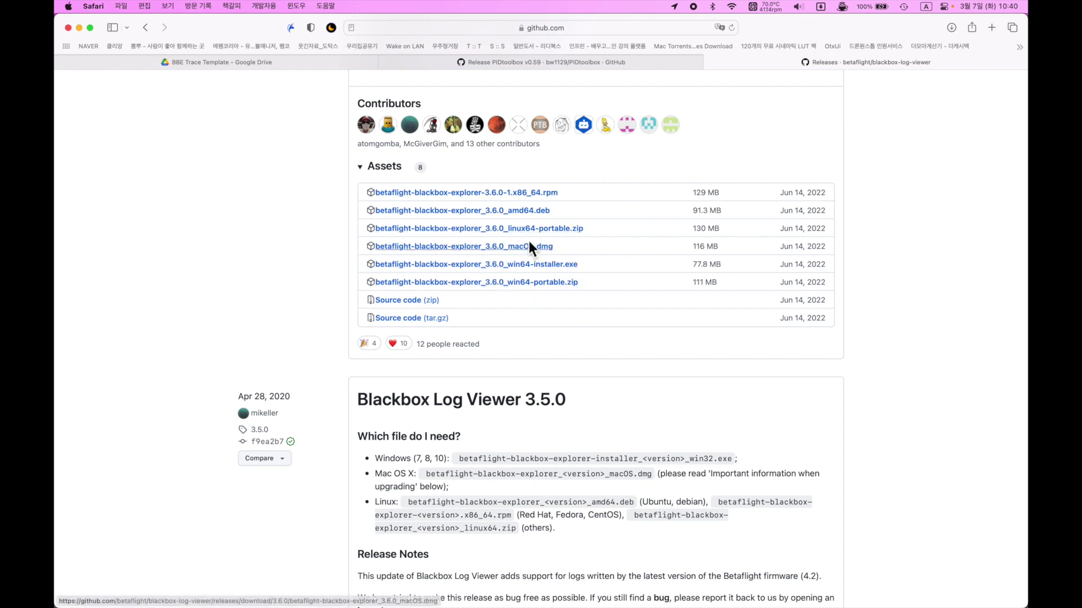
# - Switch to Betaflight Blackbox Explorer and open BTFL_BLACKBOX_LOG_FSQ35_20230307_103606.BBL from Downloads
pyautogui.press('super+Tab')
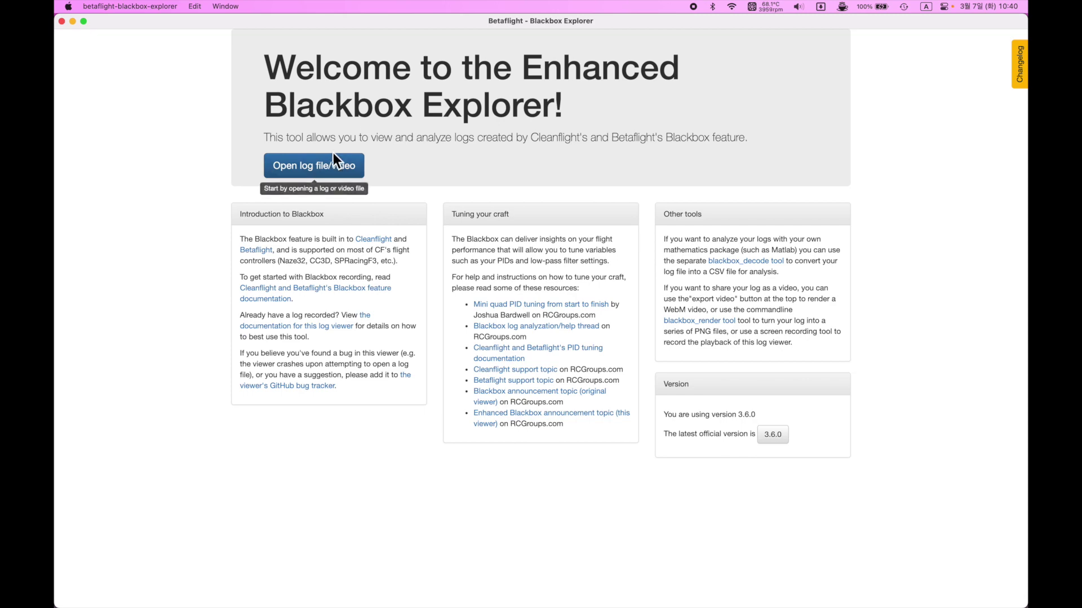
pyautogui.click(288, 179)
pyautogui.click(449, 247)
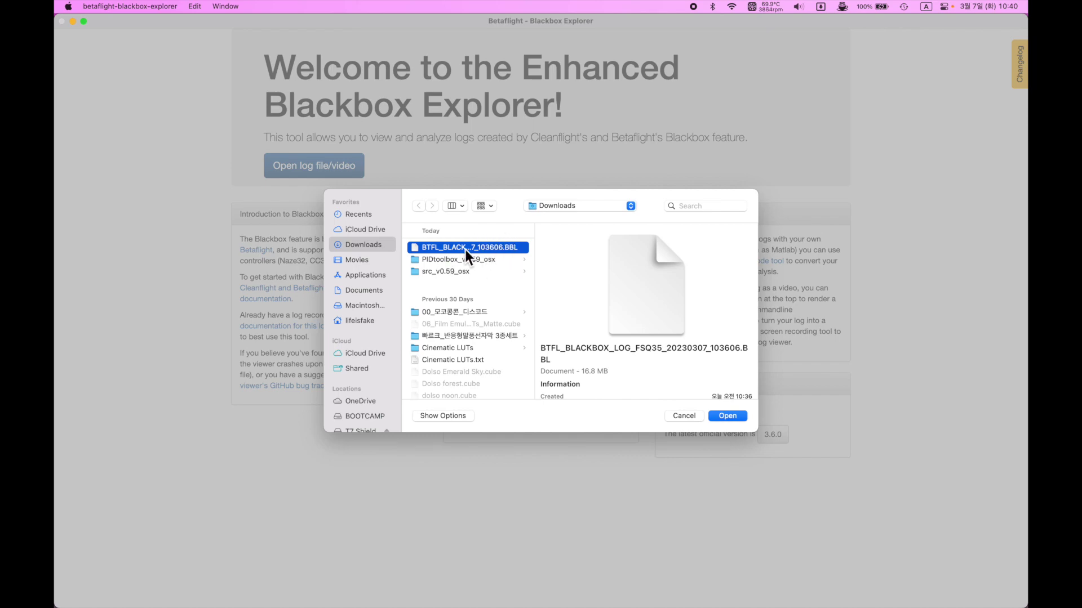
pyautogui.click(724, 415)
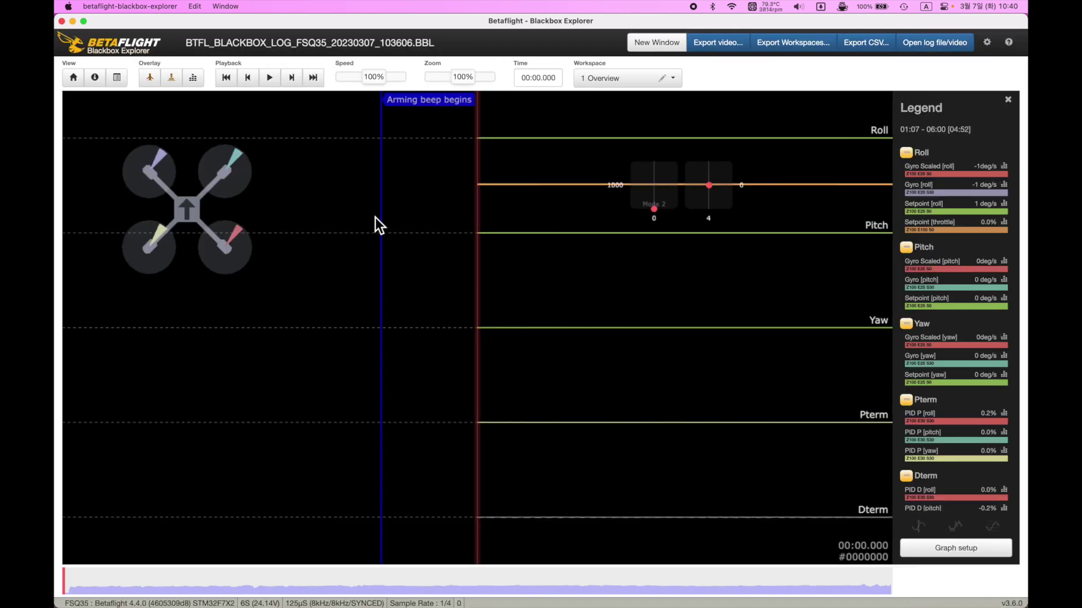
# - Hide and reshow the craft overlay, and scrub through the flight log to about 00:34.7
pyautogui.click(157, 81)
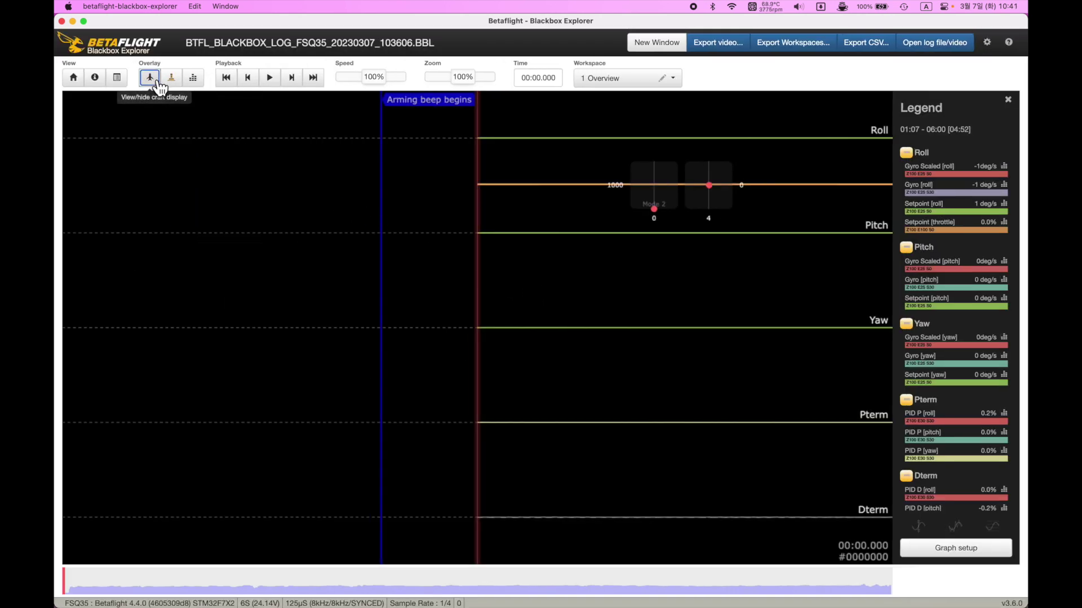
pyautogui.click(156, 80)
pyautogui.scroll(-5, 310, 396)
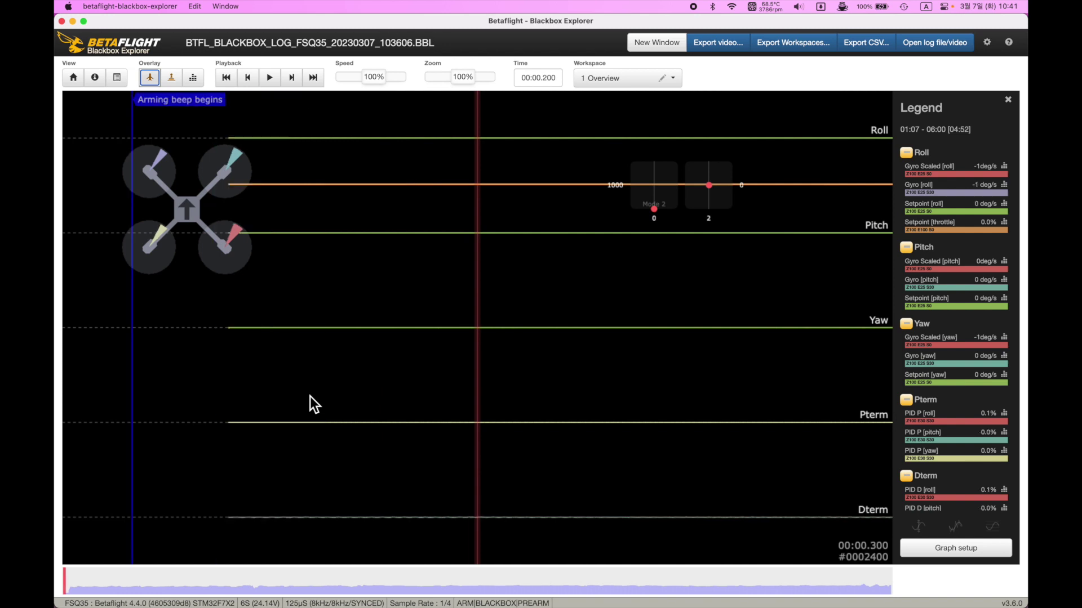
pyautogui.moveTo(113, 569); pyautogui.dragTo(373, 591)
pyautogui.moveTo(418, 587)
pyautogui.mouseDown()
pyautogui.moveTo(786, 584)
pyautogui.moveTo(345, 604)
pyautogui.mouseUp()
pyautogui.click(162, 586)
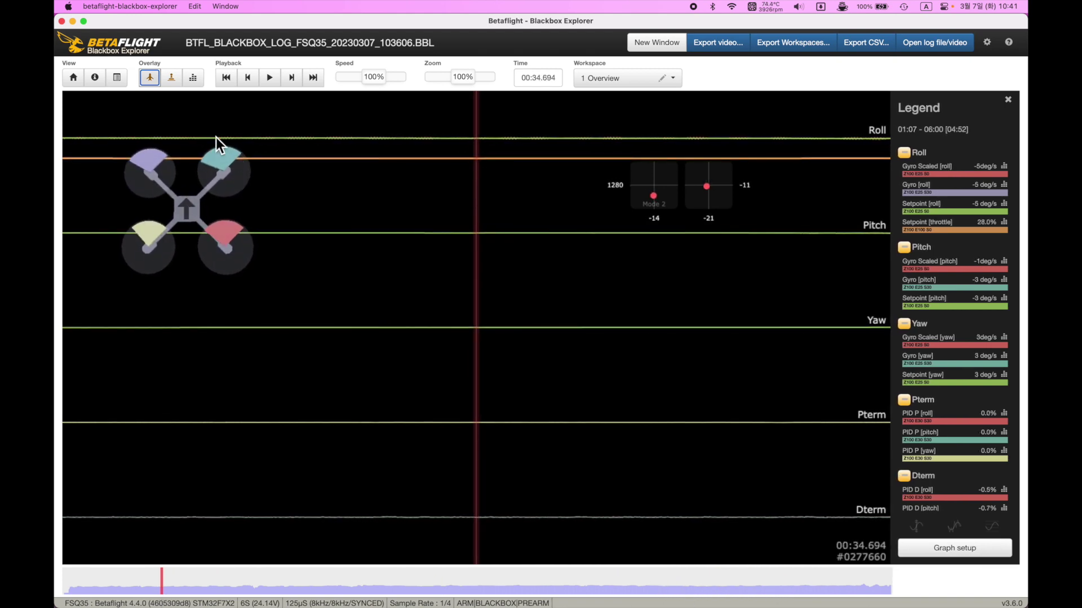
# - Hide and reshow the stick overlay, and move the playback position to about 02:03.9
pyautogui.click(172, 79)
pyautogui.click(172, 78)
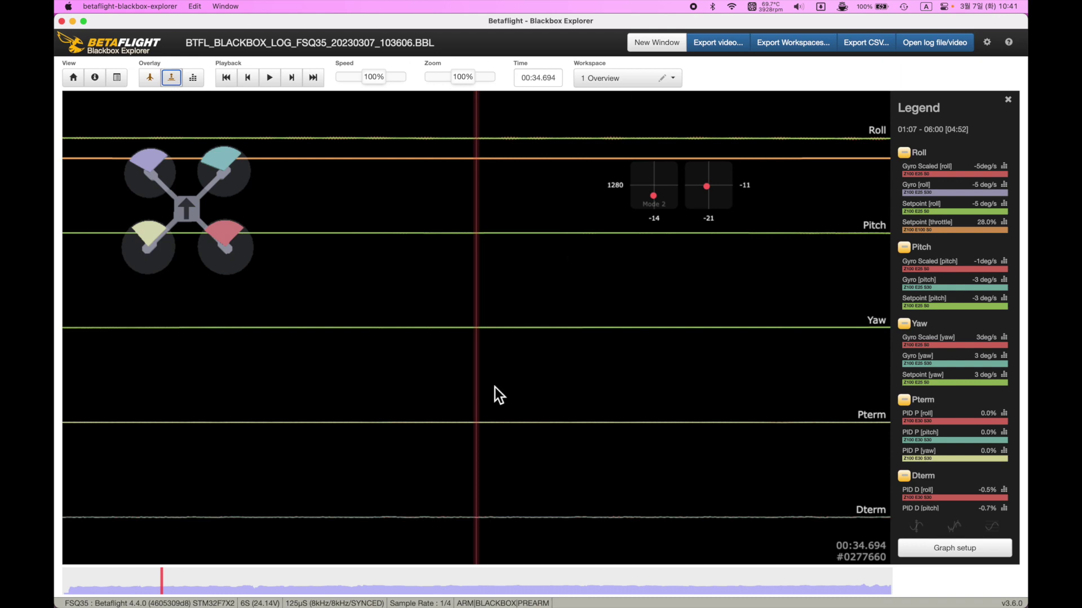
pyautogui.moveTo(239, 582)
pyautogui.mouseDown()
pyautogui.moveTo(442, 560)
pyautogui.moveTo(415, 571)
pyautogui.mouseUp()
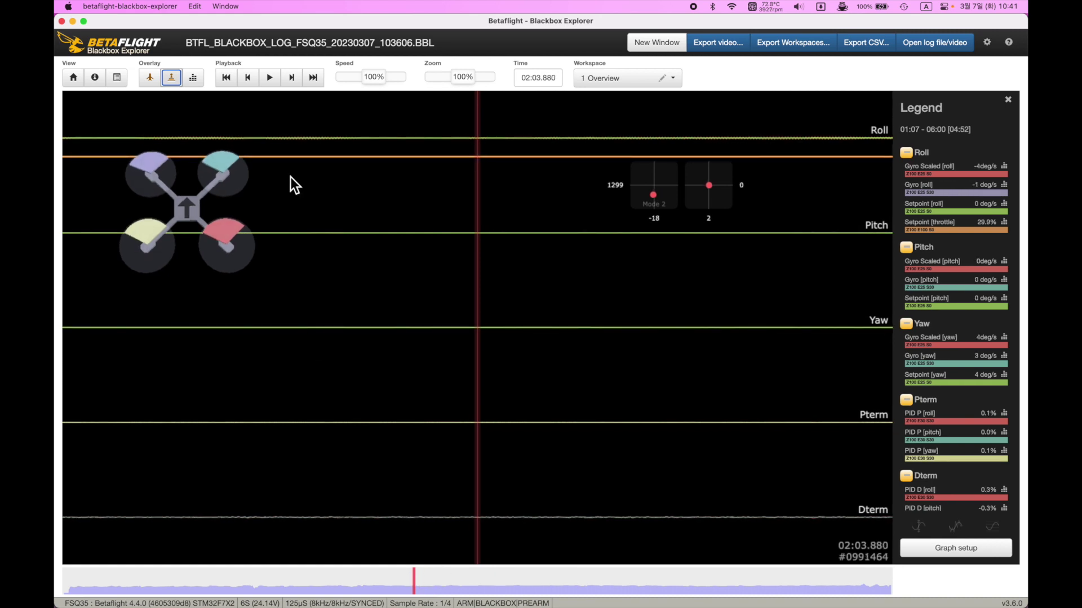
# - Show the spectrum analyser for Gyro Scaled [roll], enlarge it to fill the graph area, and set it to Freq. vs Throttle
pyautogui.click(193, 77)
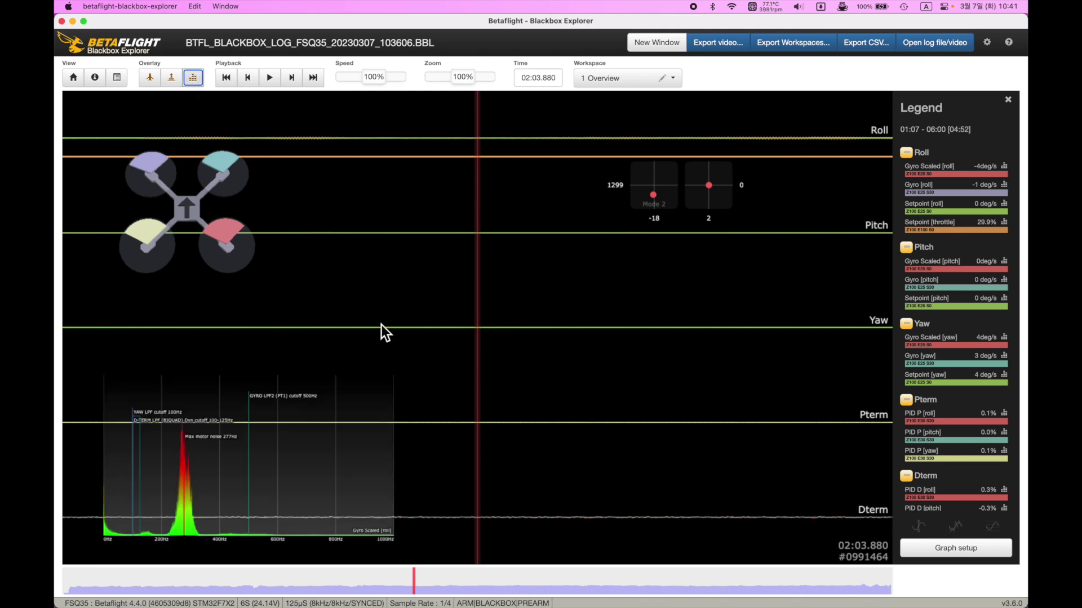
pyautogui.moveTo(337, 383)
pyautogui.click(385, 389)
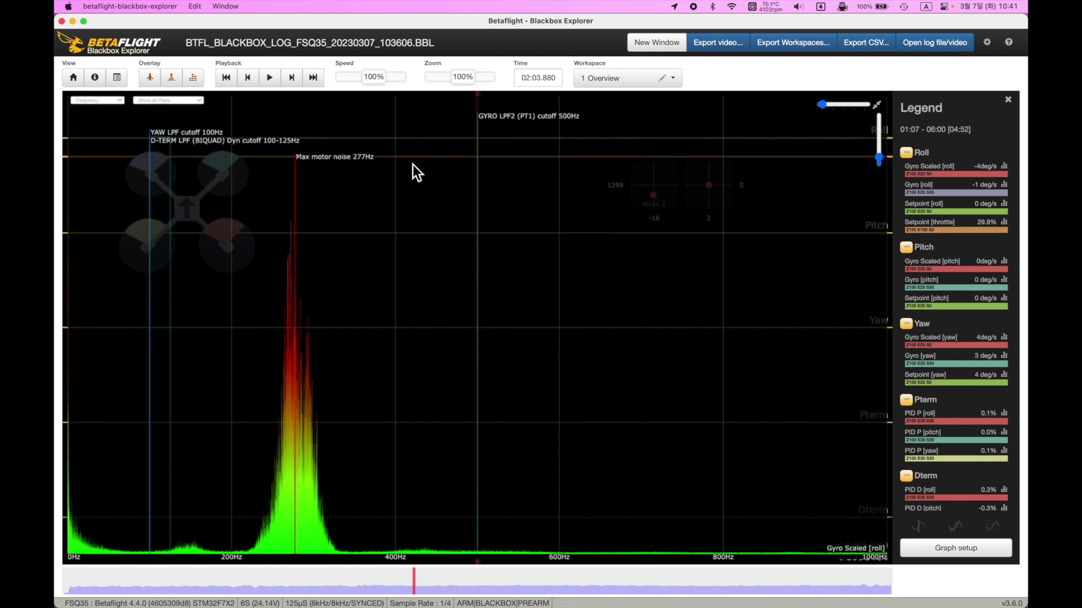
pyautogui.click(97, 101)
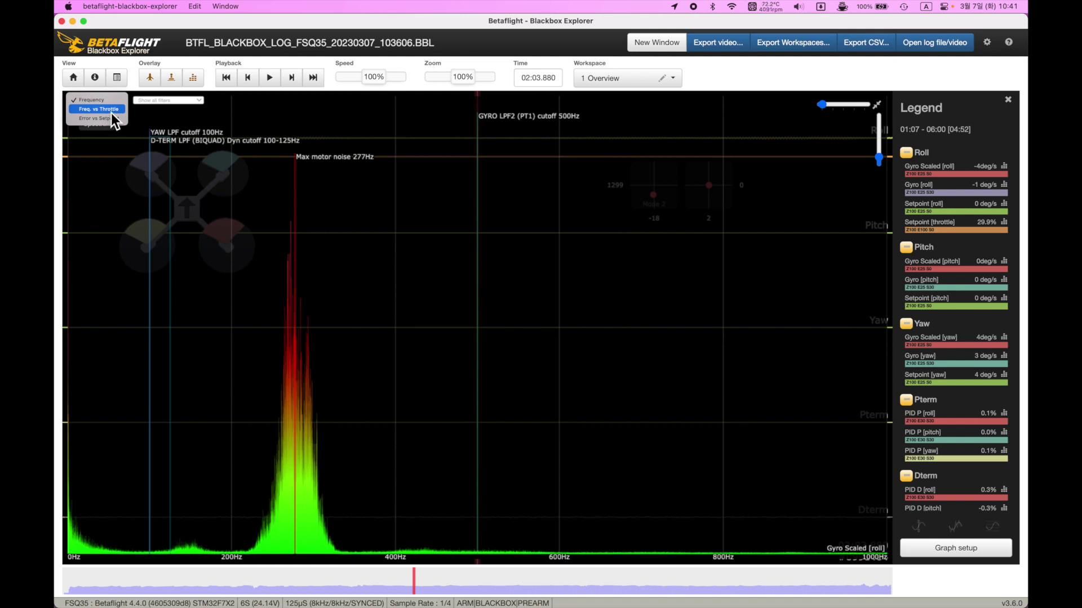
pyautogui.press('Escape')
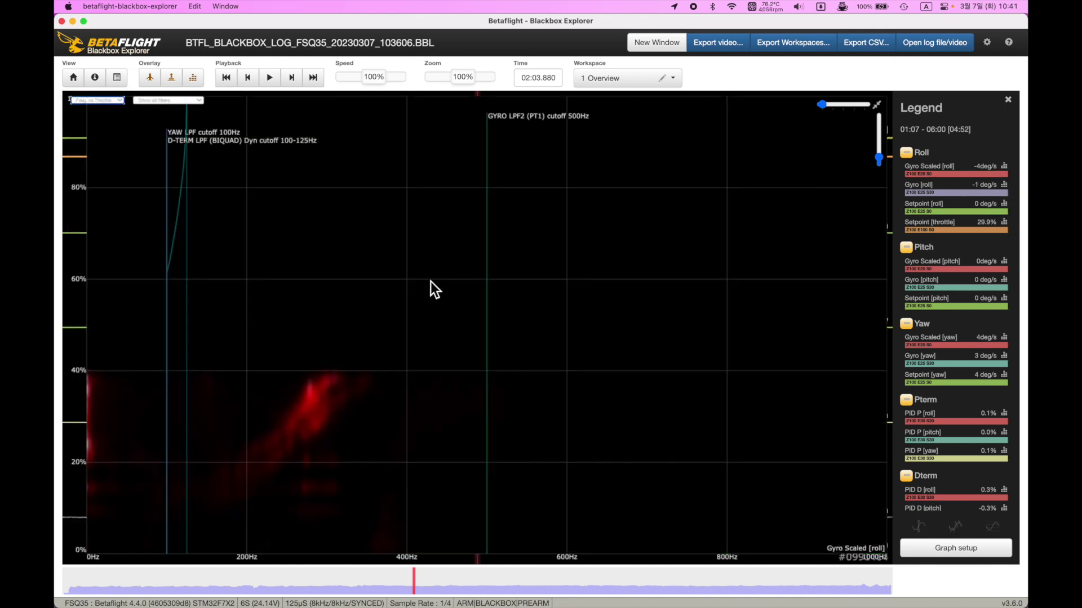
# - Raise the spectrum analyser's vertical scale to intensify the noise in the Freq. vs Throttle heatmap
pyautogui.click(879, 142)
pyautogui.moveTo(880, 141); pyautogui.dragTo(886, 110)
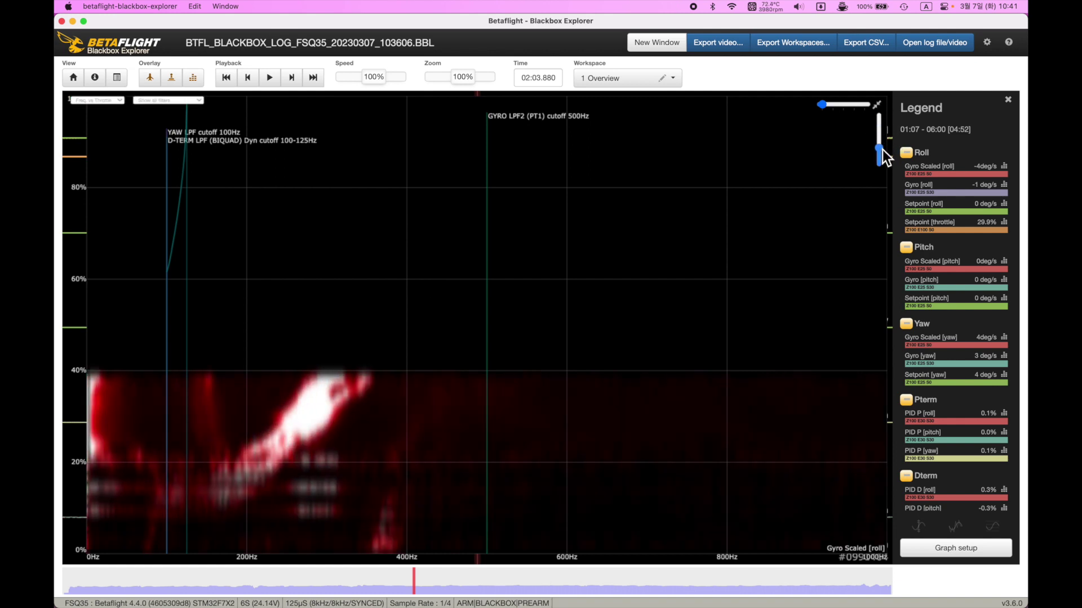
pyautogui.moveTo(883, 149); pyautogui.dragTo(883, 107)
pyautogui.moveTo(880, 154); pyautogui.dragTo(883, 140)
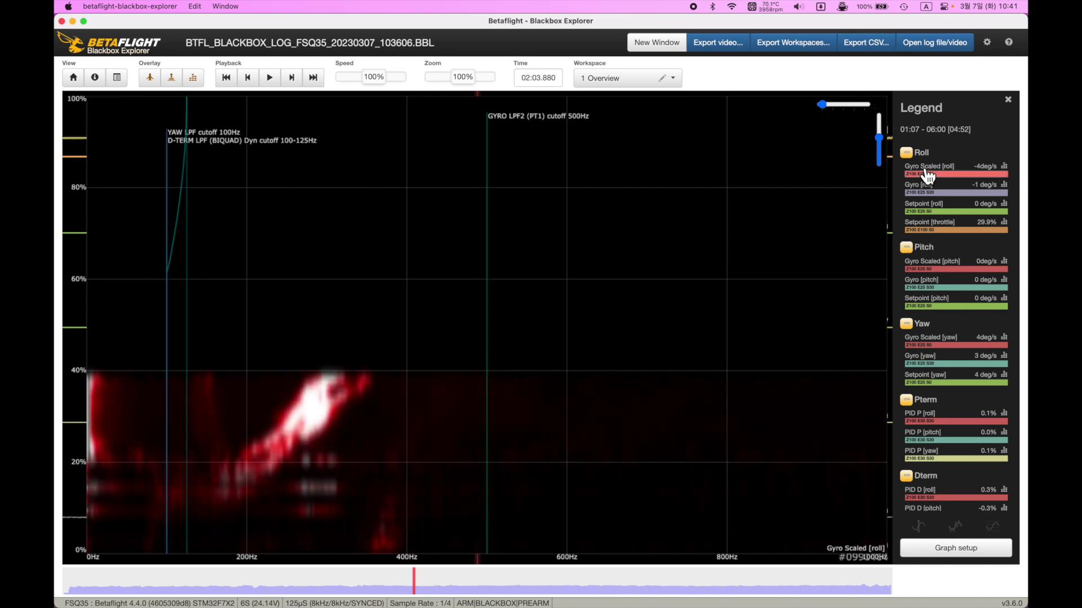
# - View the Freq. vs Throttle heatmaps for Gyro Scaled [pitch], Gyro Scaled [yaw], PID D [roll] and PID D [pitch] in turn
pyautogui.click(928, 273)
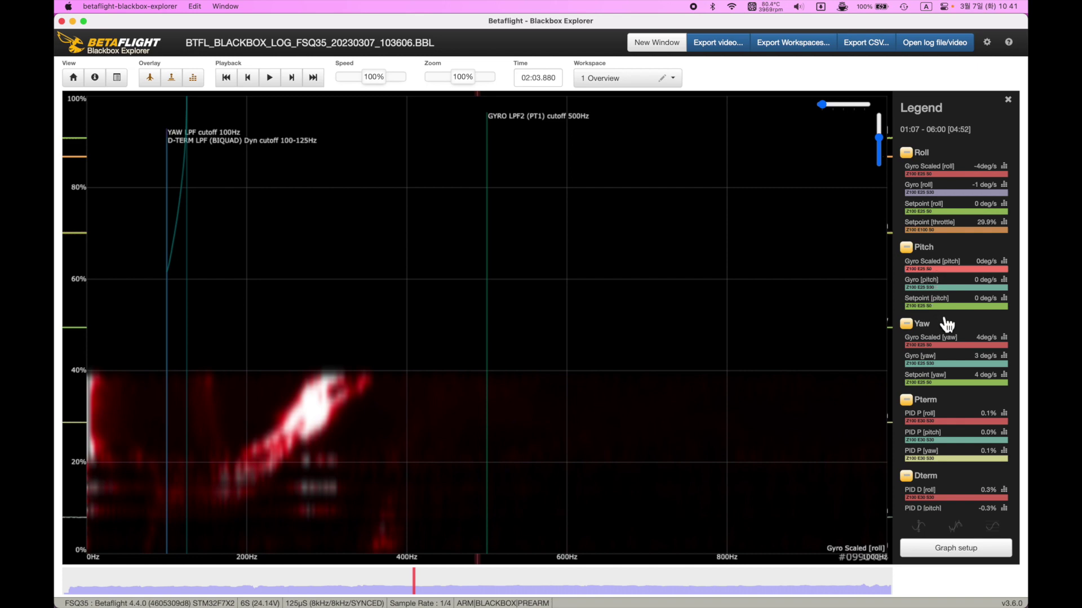
pyautogui.click(923, 349)
pyautogui.scroll(-1, 944, 357)
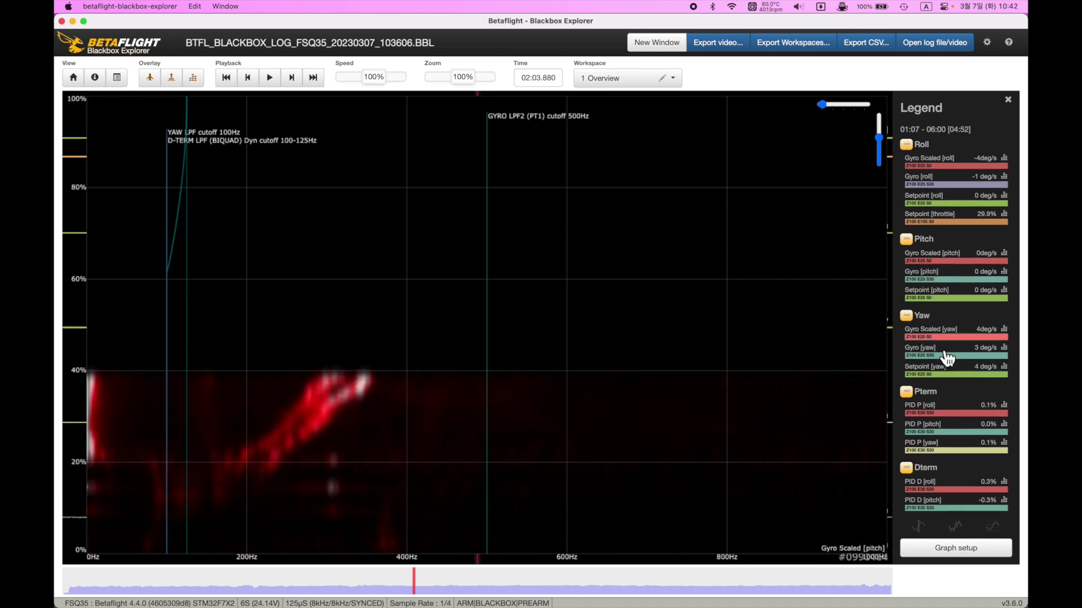
pyautogui.click(942, 506)
pyautogui.click(950, 506)
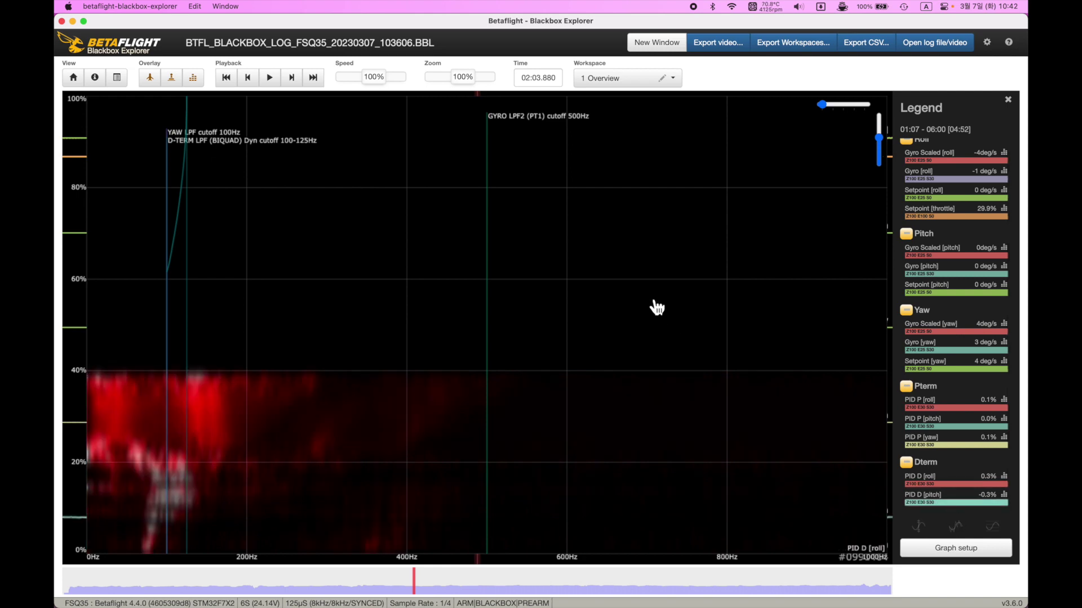
pyautogui.click(611, 83)
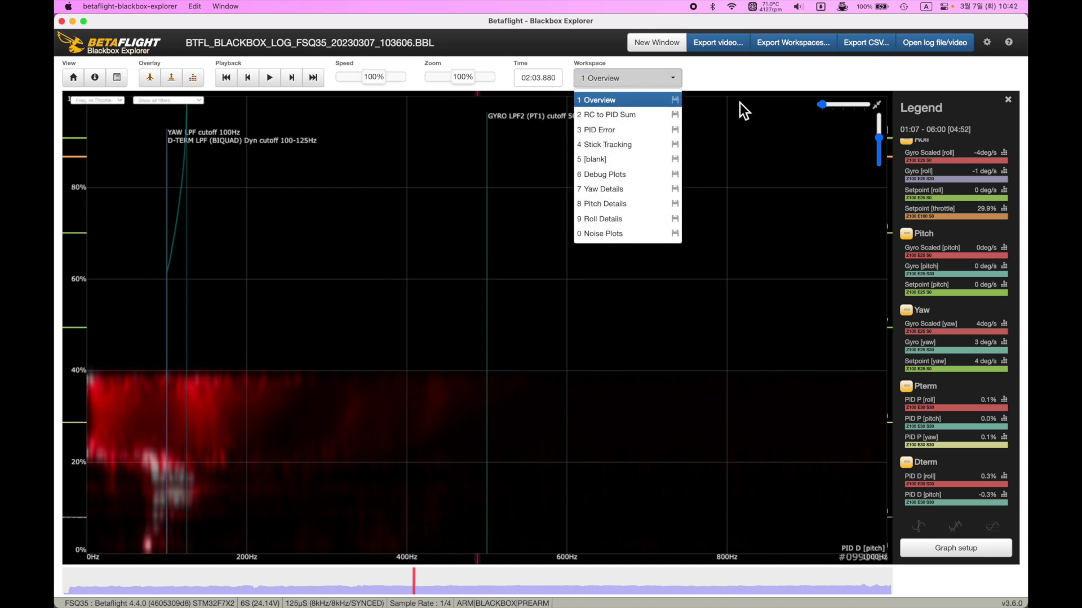
pyautogui.click(725, 110)
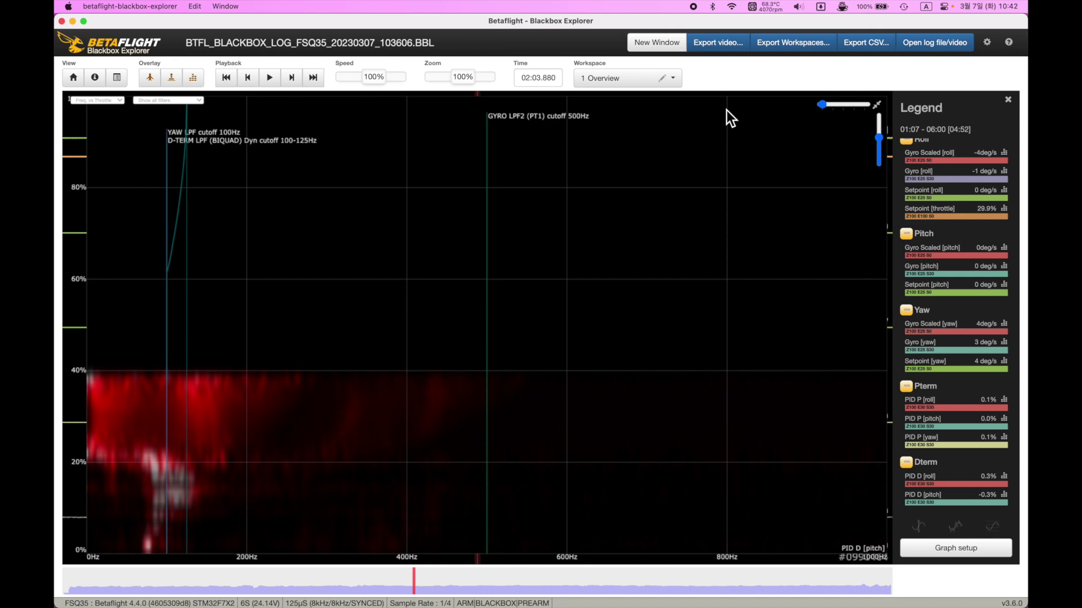
# - Switch to Safari and open the BBE Trace Template folder on Google Drive
pyautogui.press('super+Tab')
pyautogui.press('super+Tab')
pyautogui.press('super+Tab')
pyautogui.press('super+shift+Tab')
pyautogui.press('super+shift+Tab')
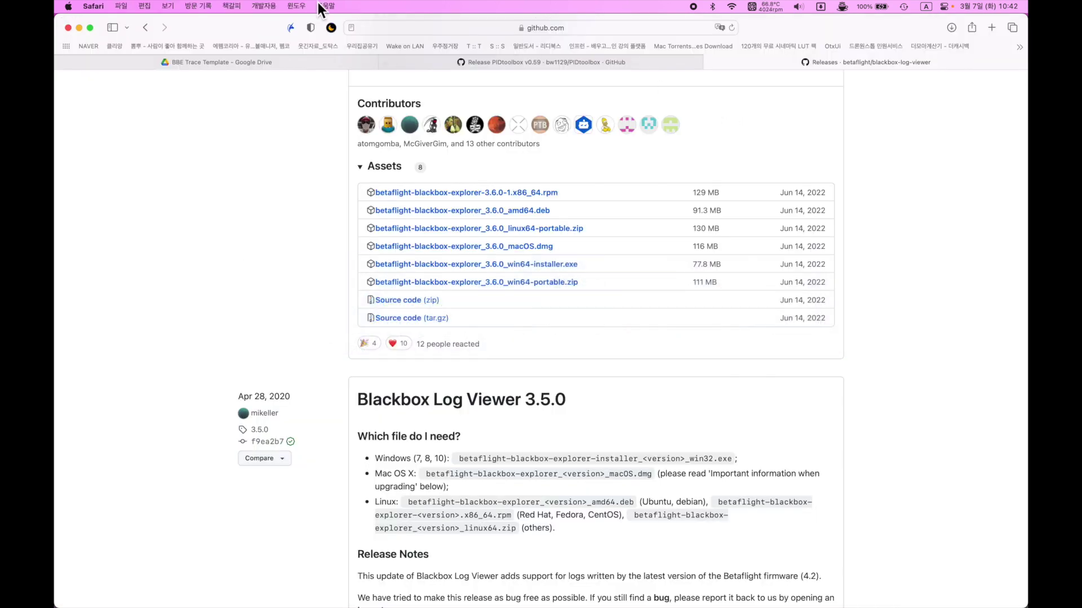
pyautogui.click(167, 63)
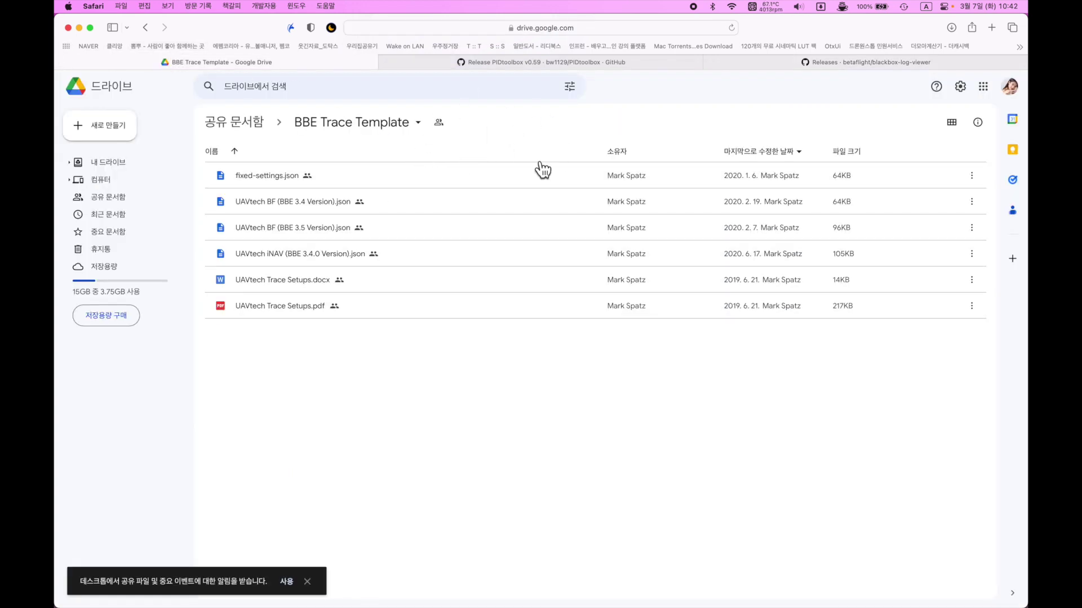
# - Show the shared folder's full web address and download UAVtech BF (BBE 3.5 Version).json
pyautogui.click(465, 28)
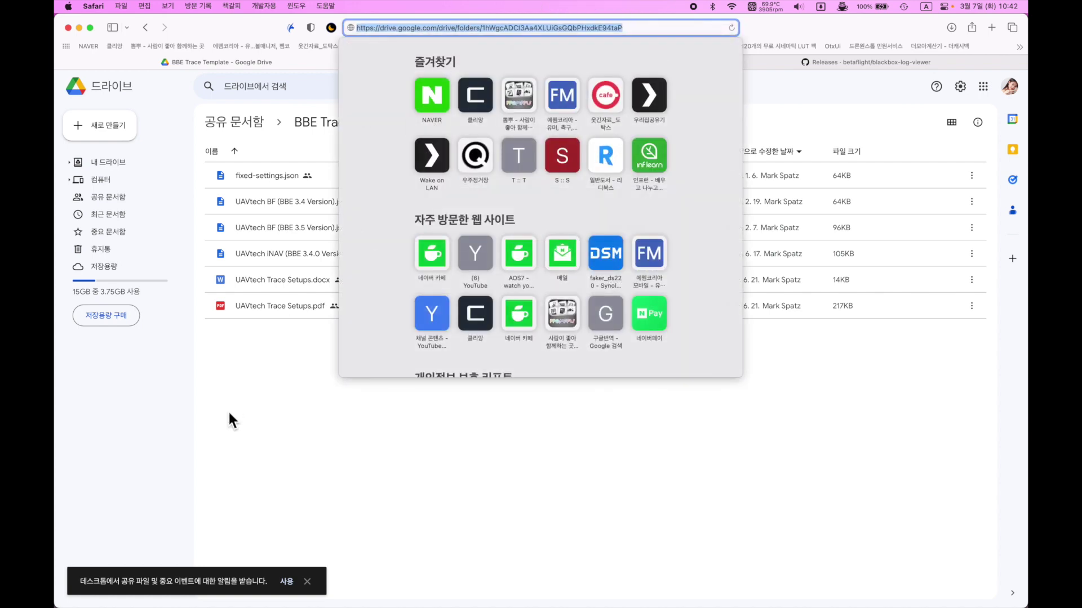
pyautogui.click(229, 414)
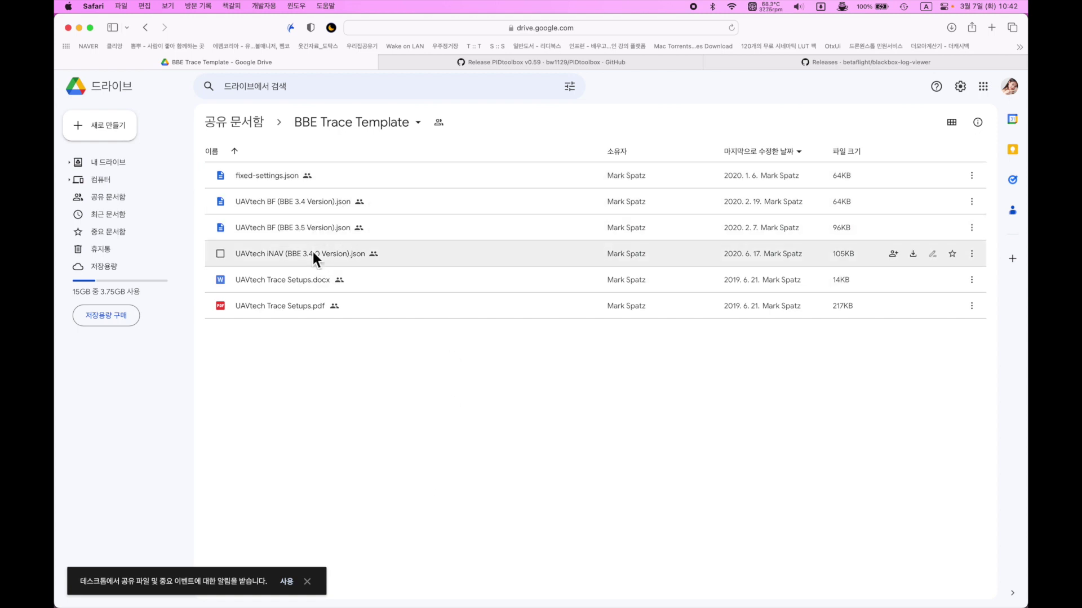
pyautogui.click(327, 225)
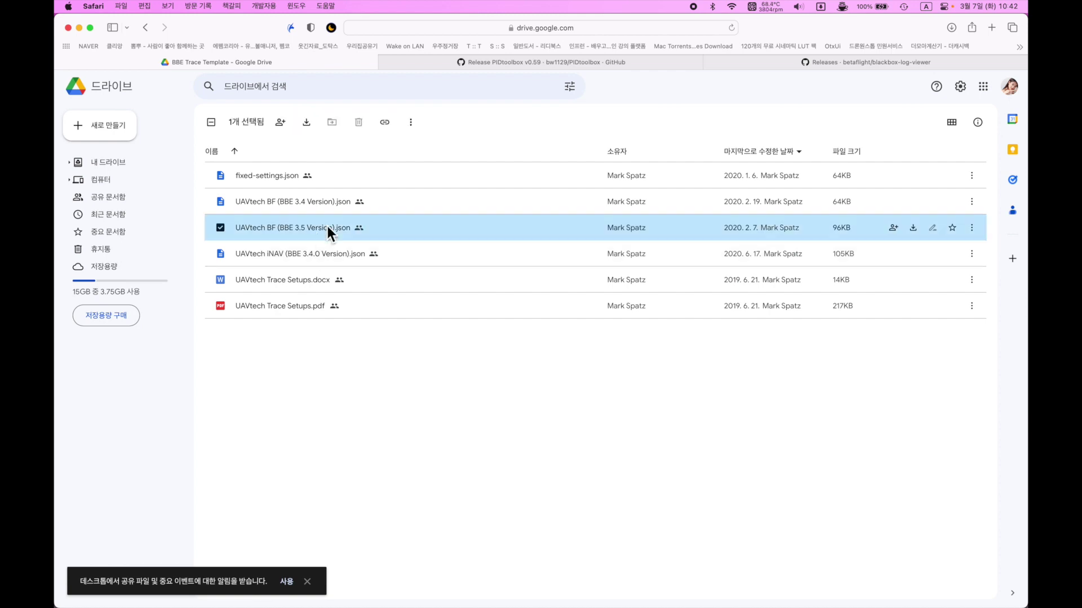
pyautogui.click(914, 235)
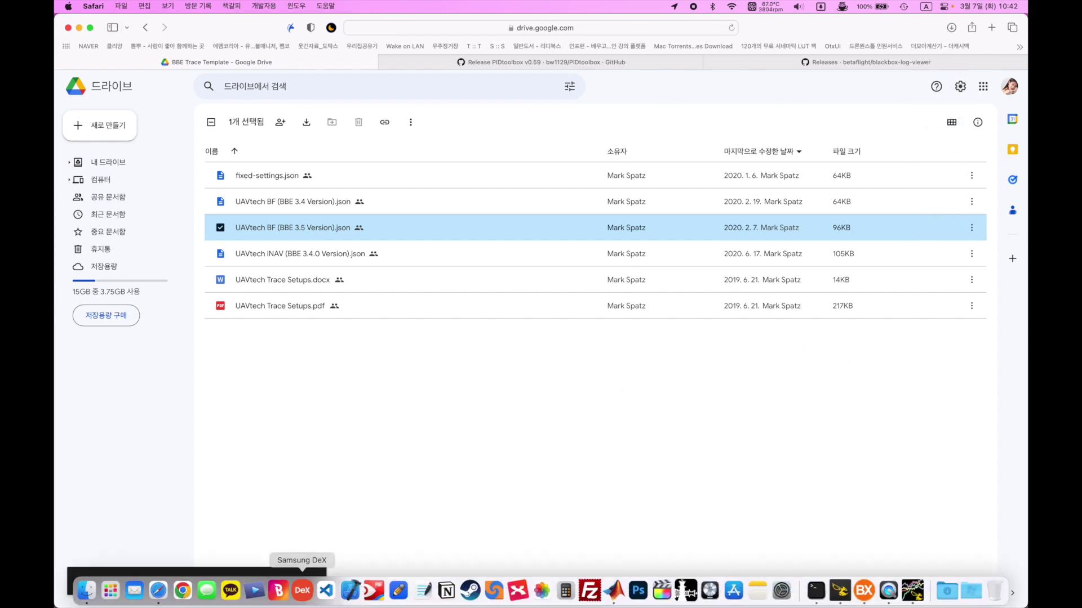
# - Pick up UAVtech BF (BBE 3.5 Version).json from the Downloads folder in Finder and bring it over to Blackbox Explorer
pyautogui.click(86, 589)
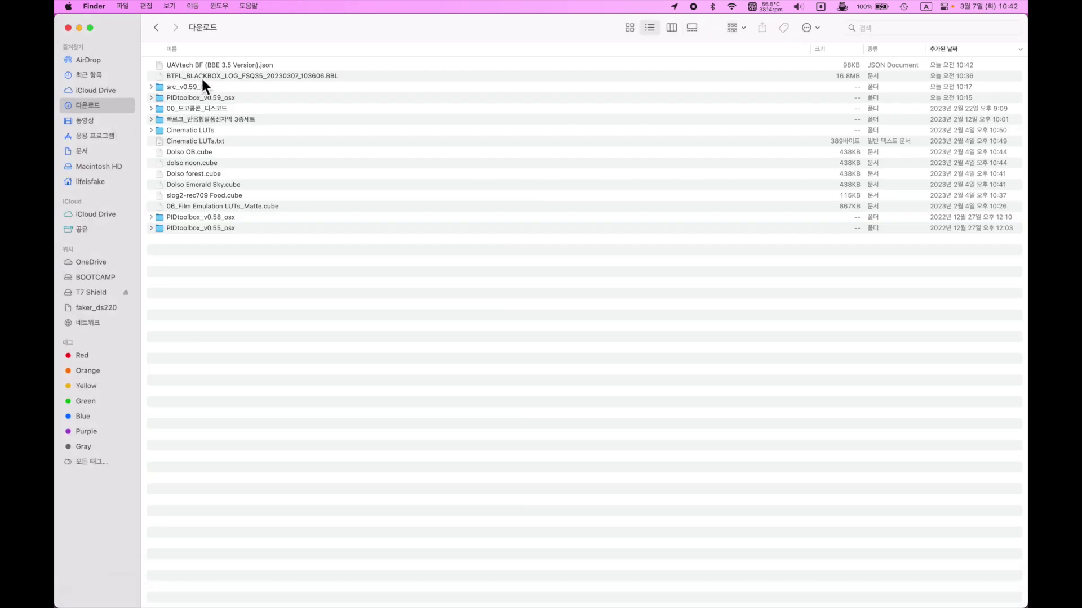
pyautogui.click(224, 66)
pyautogui.moveTo(222, 66); pyautogui.dragTo(388, 208)
pyautogui.press('super+Tab')
pyautogui.press('super+Tab')
pyautogui.press('super+Tab')
pyautogui.press('super+Tab')
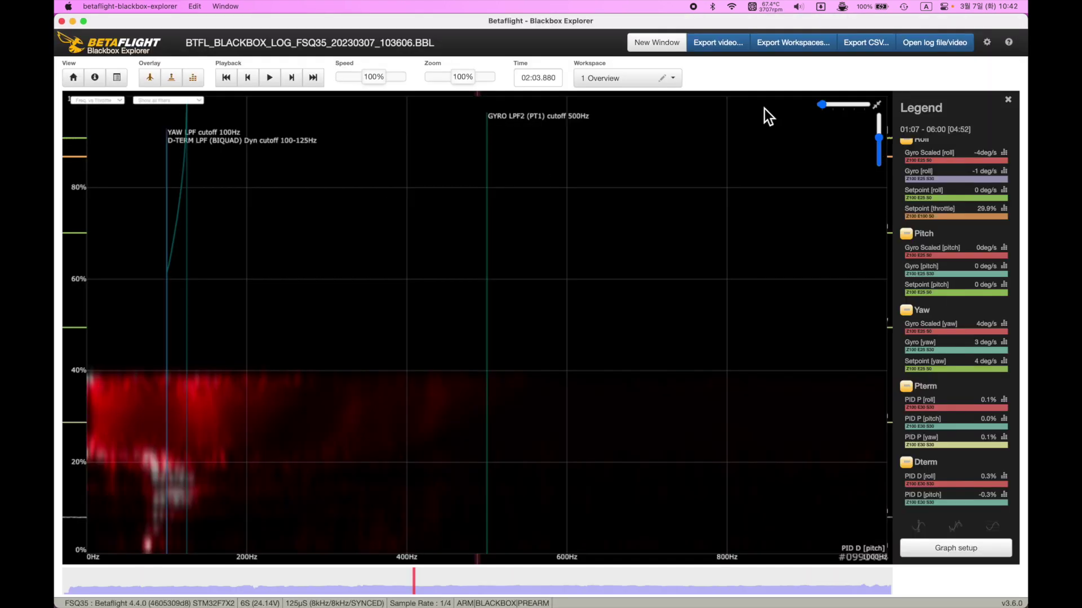
# - Shrink the spectrum analyser back to its small overlay and switch to the 4 Stick Tracking workspace
pyautogui.click(601, 83)
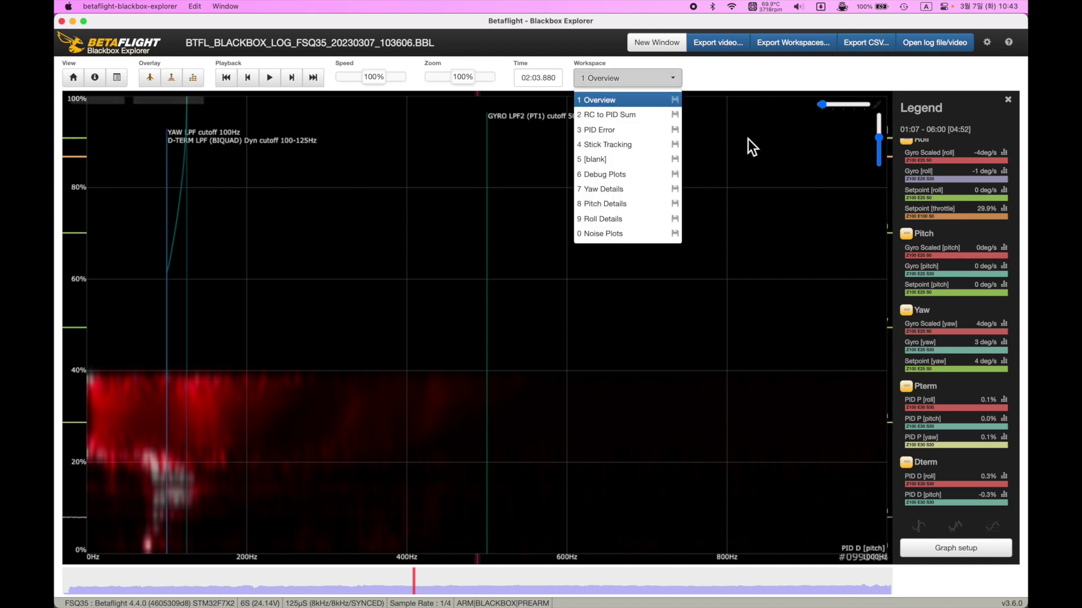
pyautogui.click(882, 105)
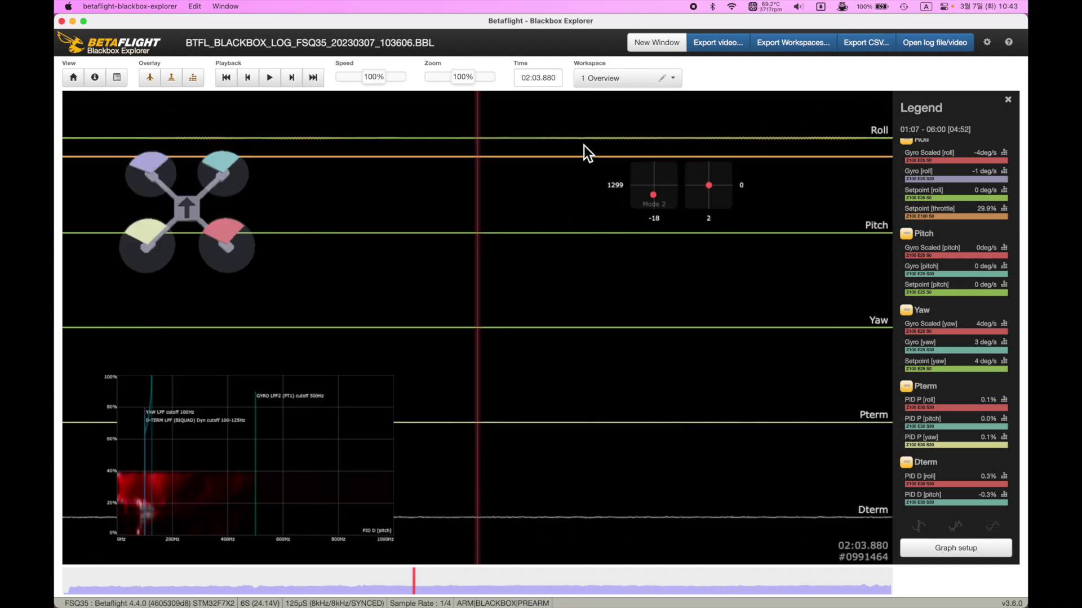
pyautogui.click(630, 78)
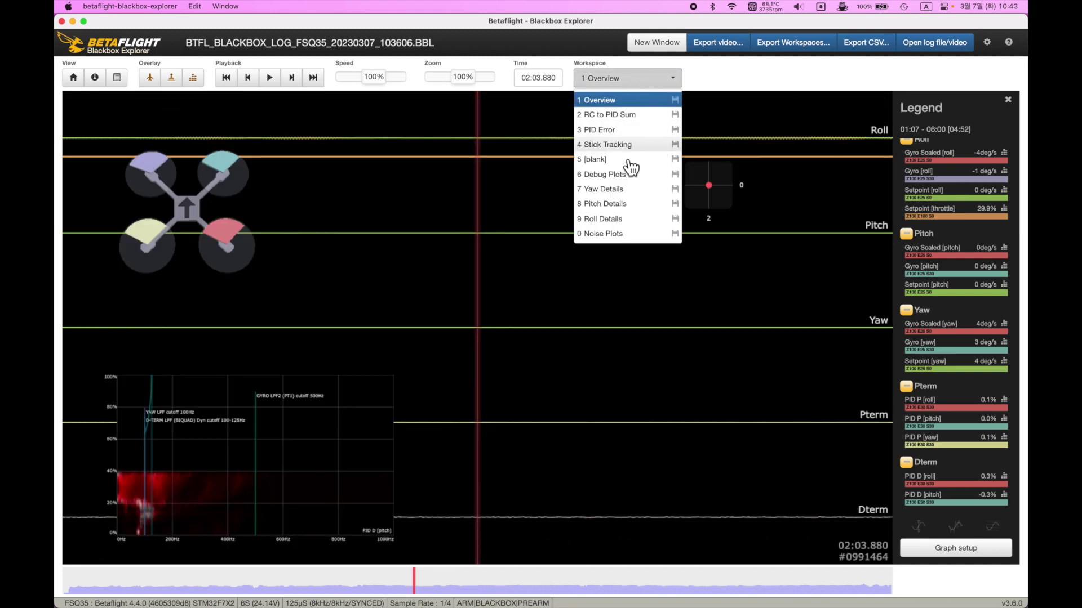
pyautogui.click(642, 147)
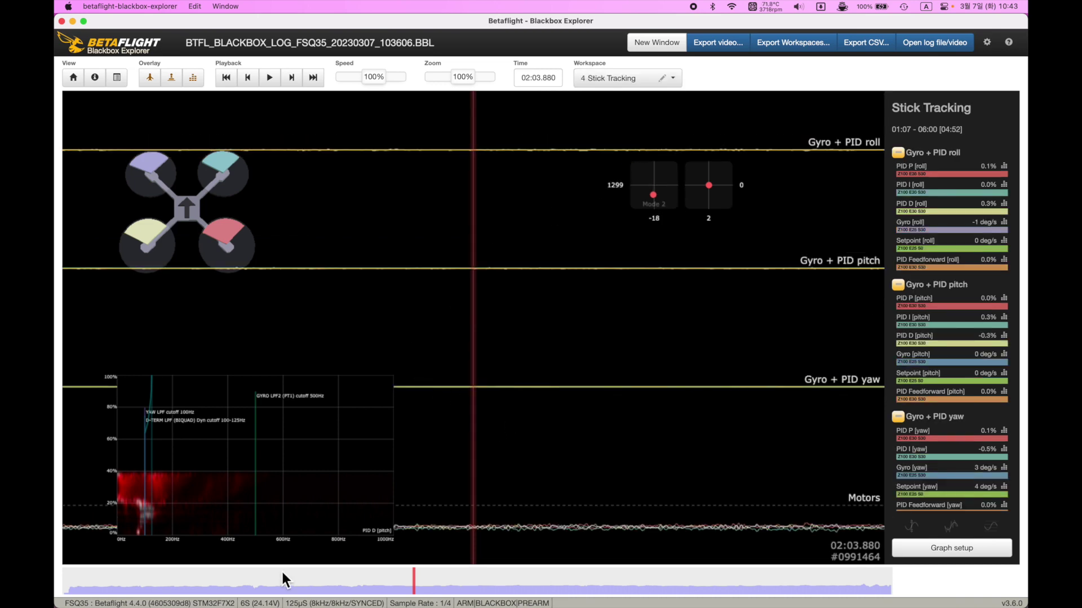
# - Hide the spectrum analyser overlay and move the playback position to about 03:10.4
pyautogui.moveTo(298, 575); pyautogui.dragTo(404, 562)
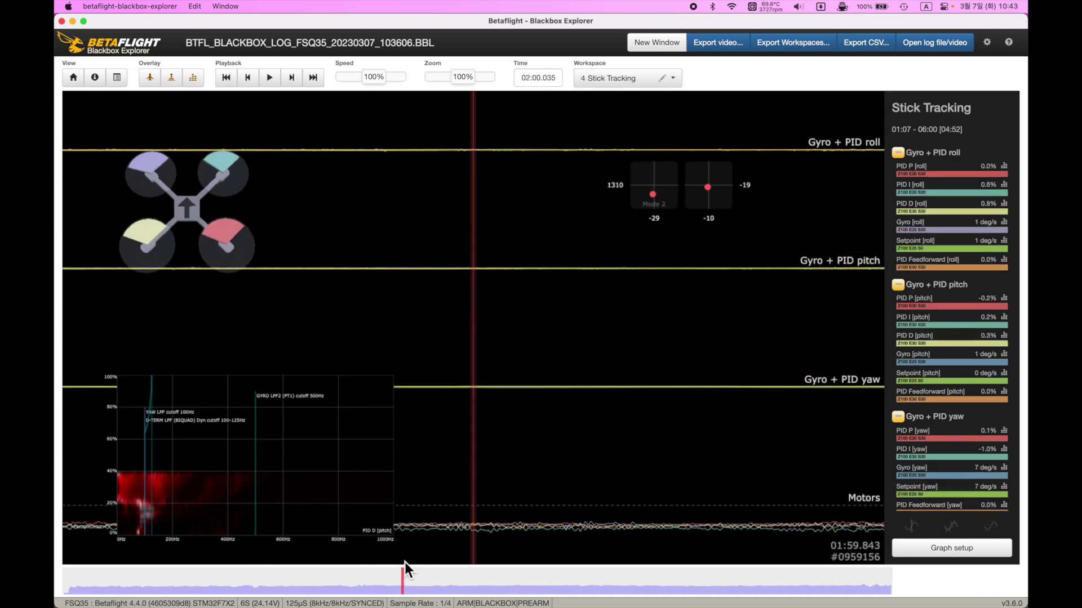
pyautogui.click(193, 78)
pyautogui.moveTo(438, 575); pyautogui.dragTo(604, 549)
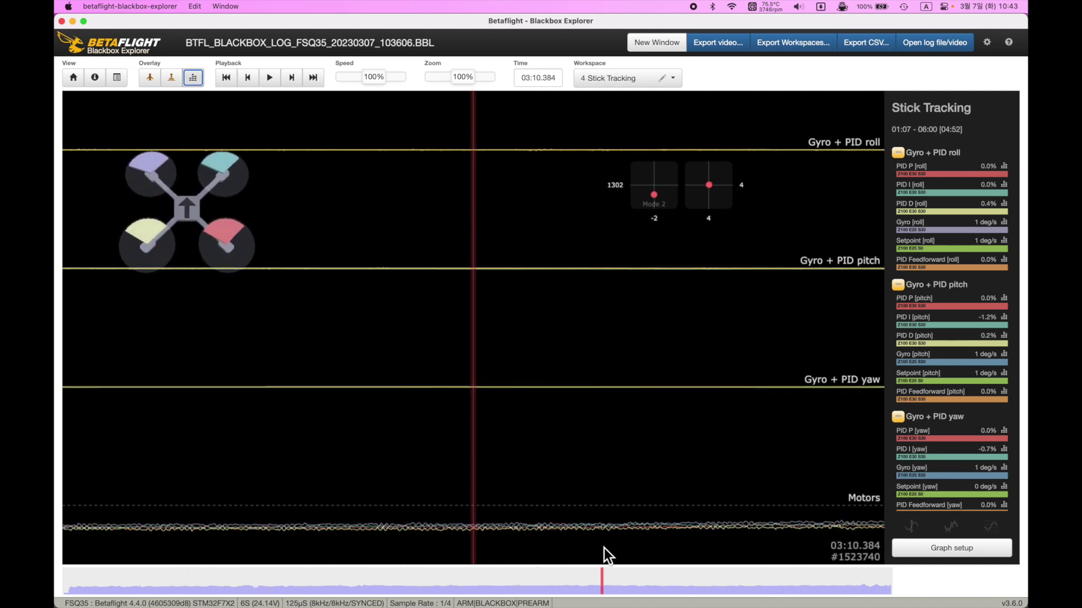
# - Switch to the 0 Noise Plots workspace and show the spectrum analyser for Gyro Scaled [roll]
pyautogui.click(608, 79)
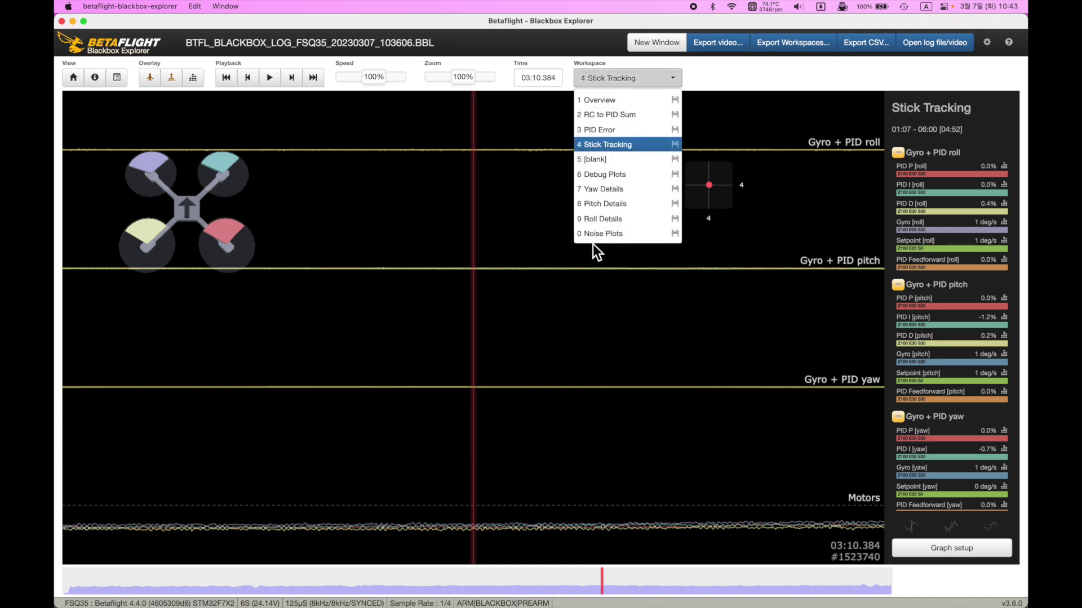
pyautogui.click(610, 232)
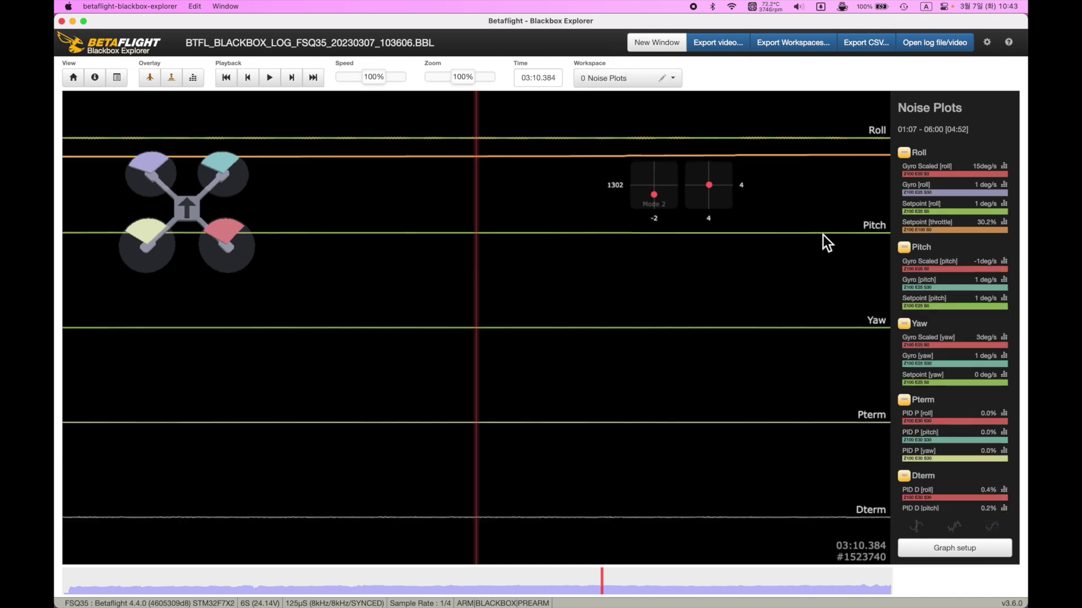
pyautogui.click(195, 79)
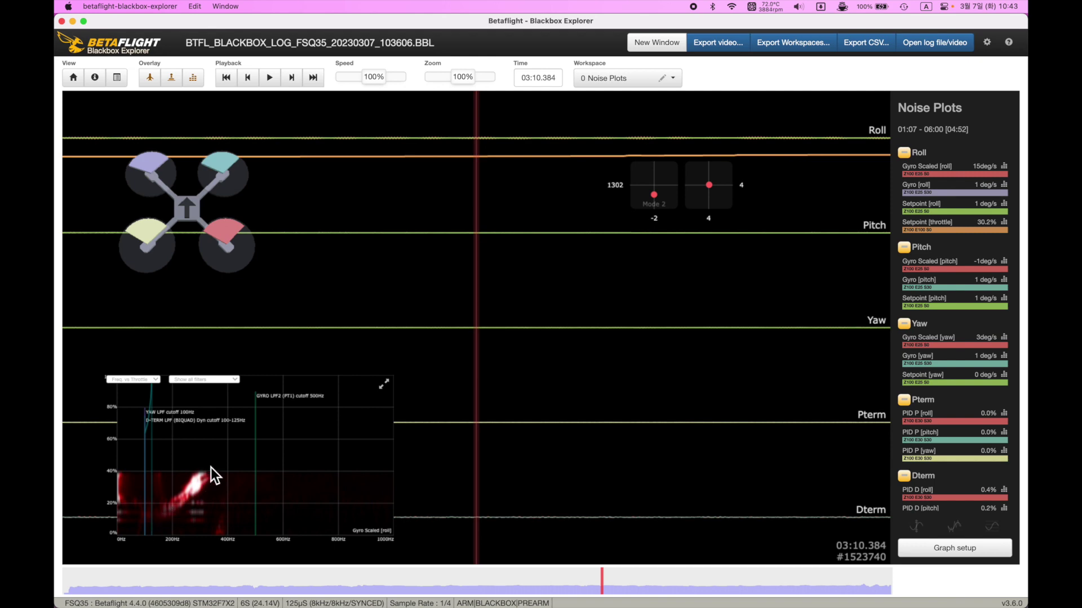
# - Enlarge the Gyro Scaled [roll] spectrum analyser to fill the graph area and set its type to Frequency
pyautogui.click(154, 382)
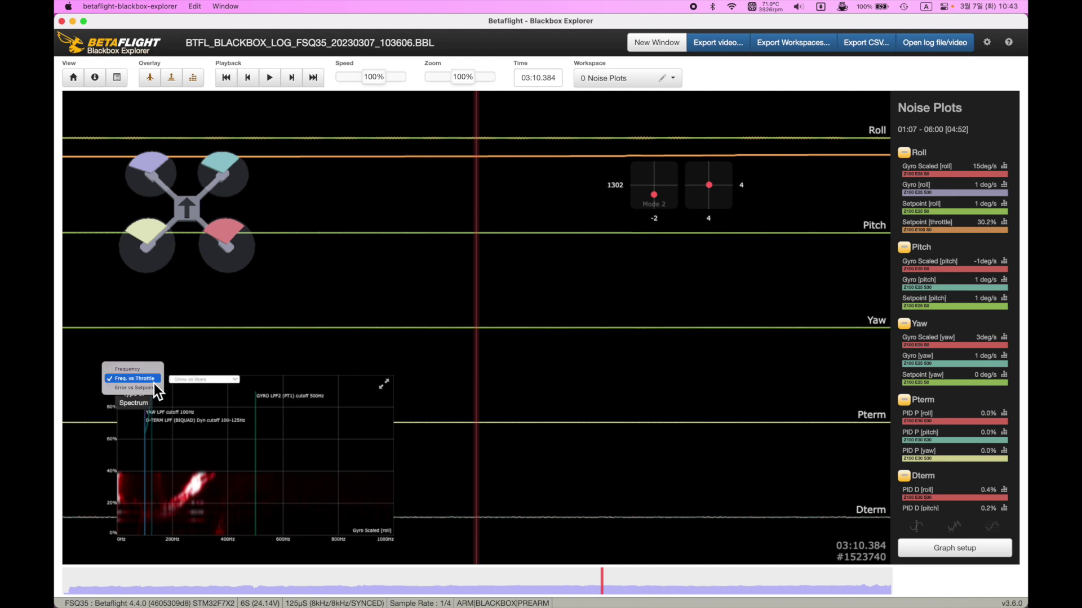
pyautogui.click(154, 376)
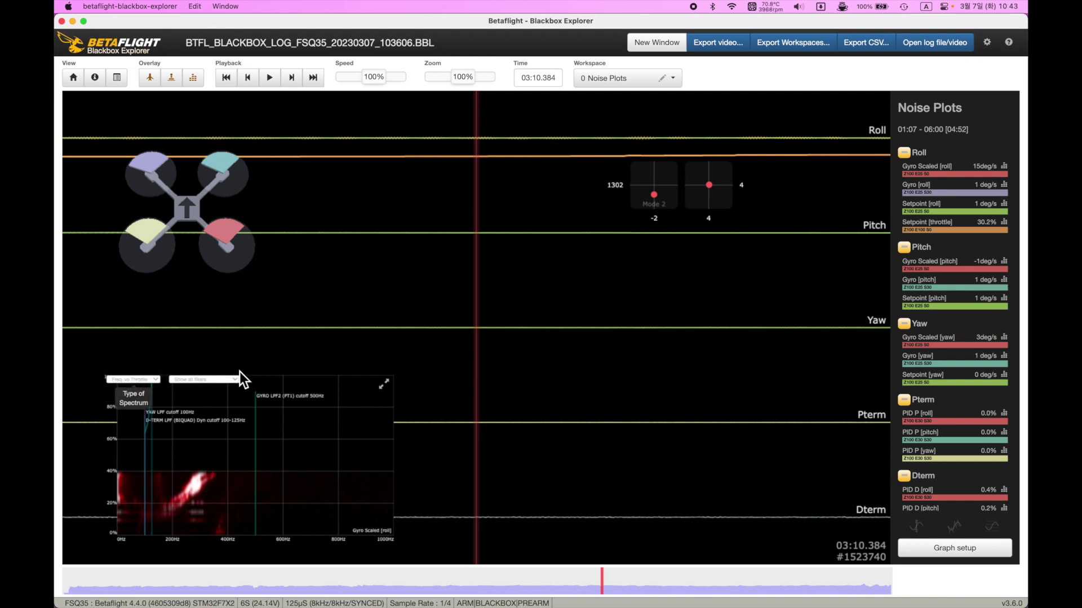
pyautogui.click(386, 386)
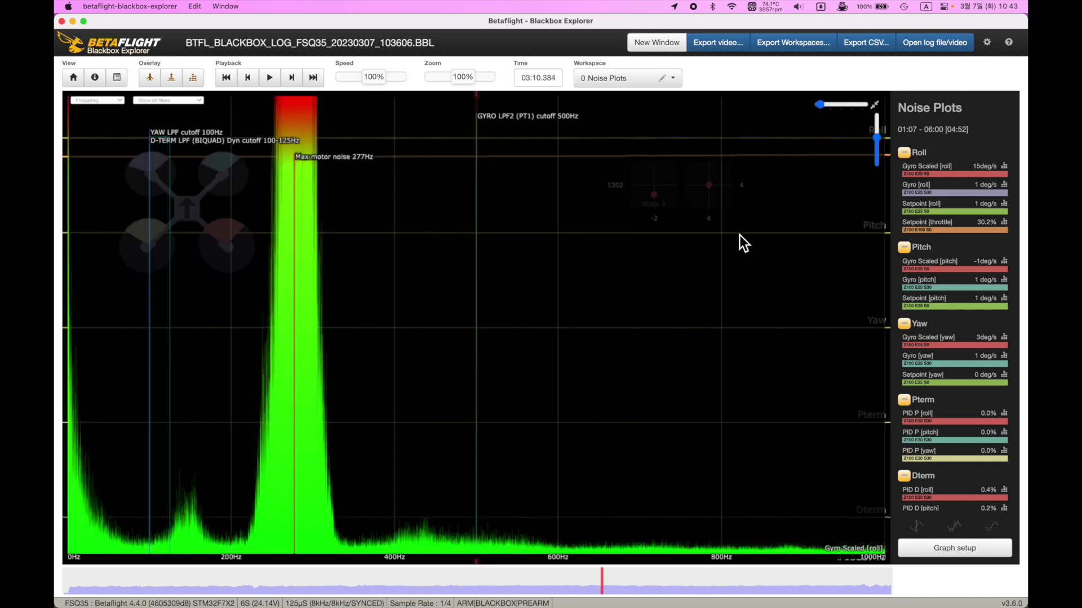
# - Lower the frequency spectrum's vertical scale, and view the spectra for Gyro Scaled [pitch] and the yaw gyro
pyautogui.click(879, 151)
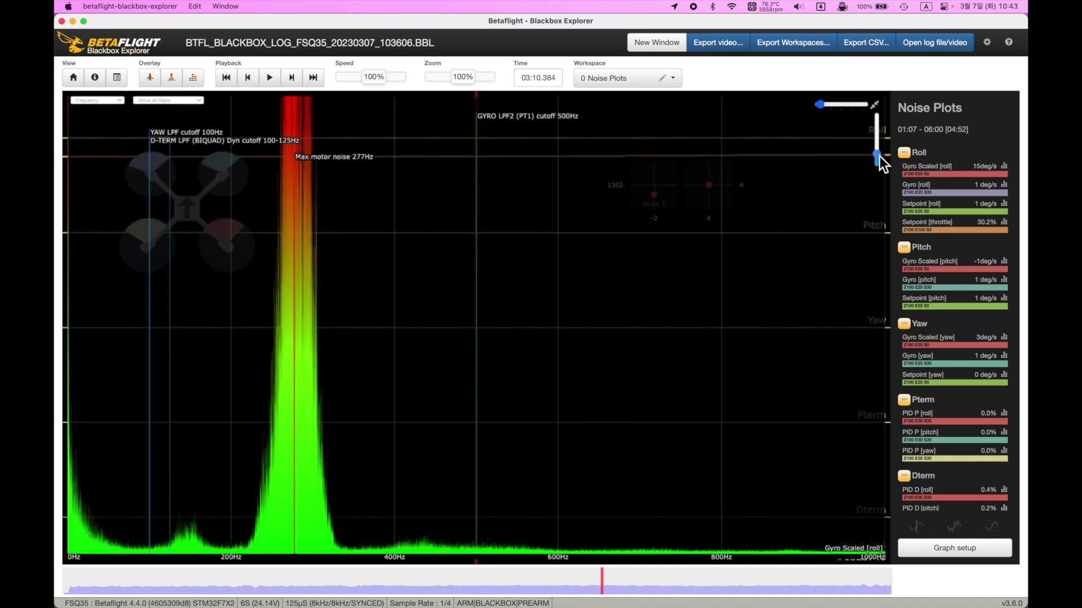
pyautogui.moveTo(879, 151); pyautogui.dragTo(880, 157)
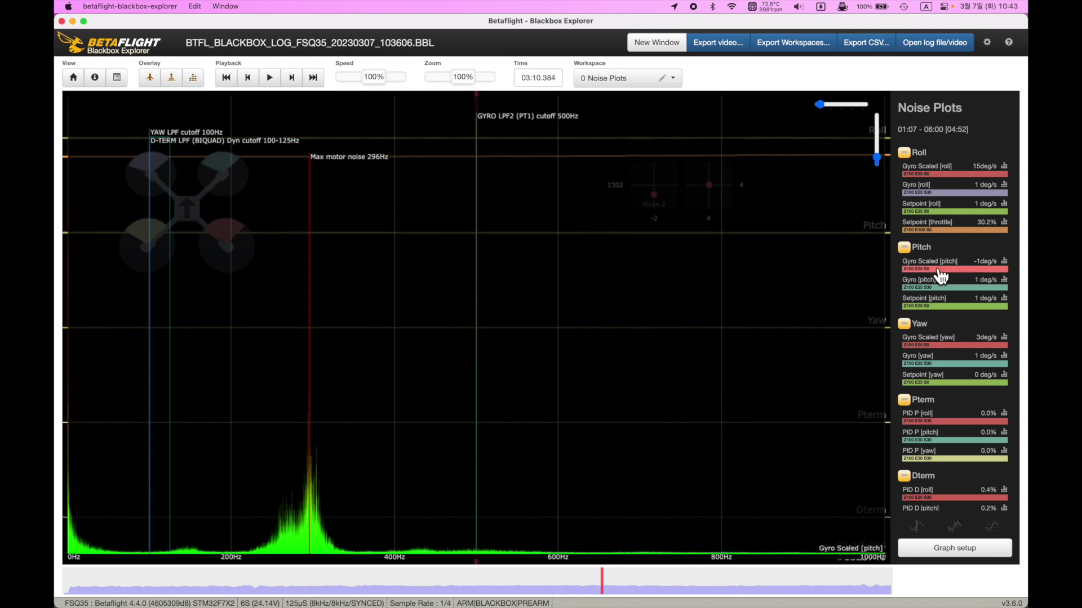
pyautogui.click(935, 357)
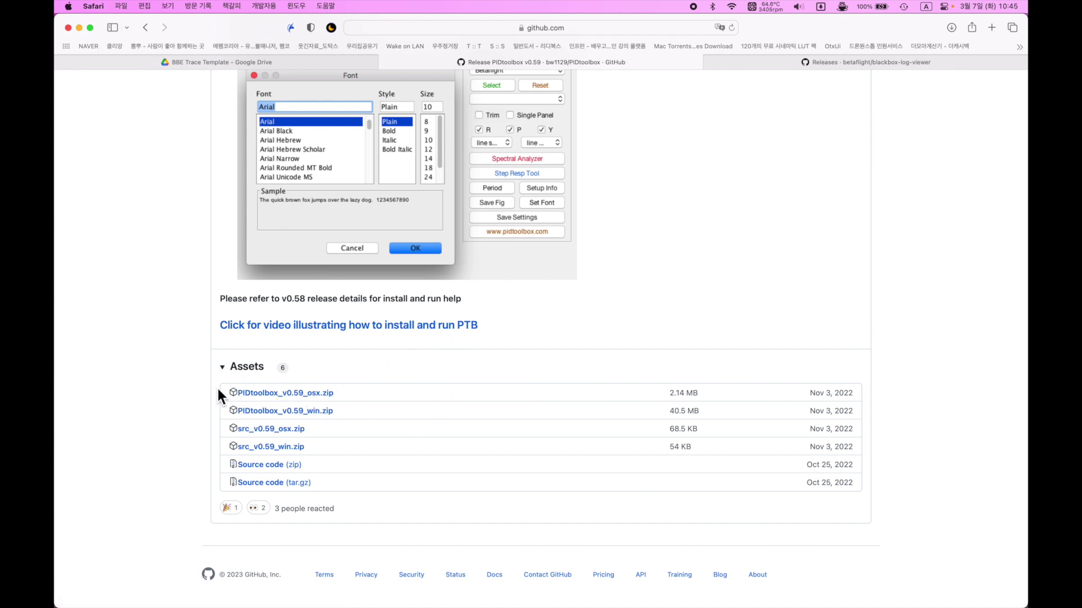
# - Download PIDtoolbox_v0.59_win.zip from the PIDtoolbox v0.59 release assets on GitHub
pyautogui.moveTo(209, 392)
pyautogui.mouseDown()
pyautogui.moveTo(374, 391)
pyautogui.moveTo(319, 400)
pyautogui.moveTo(360, 398)
pyautogui.moveTo(225, 387)
pyautogui.mouseUp()
pyautogui.click(361, 399)
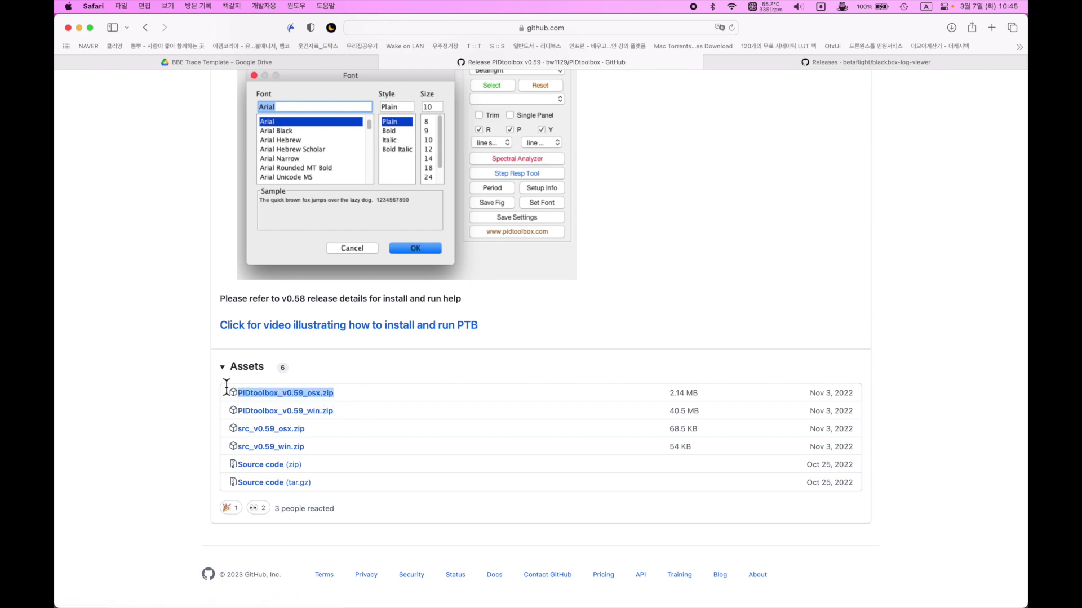
pyautogui.click(363, 389)
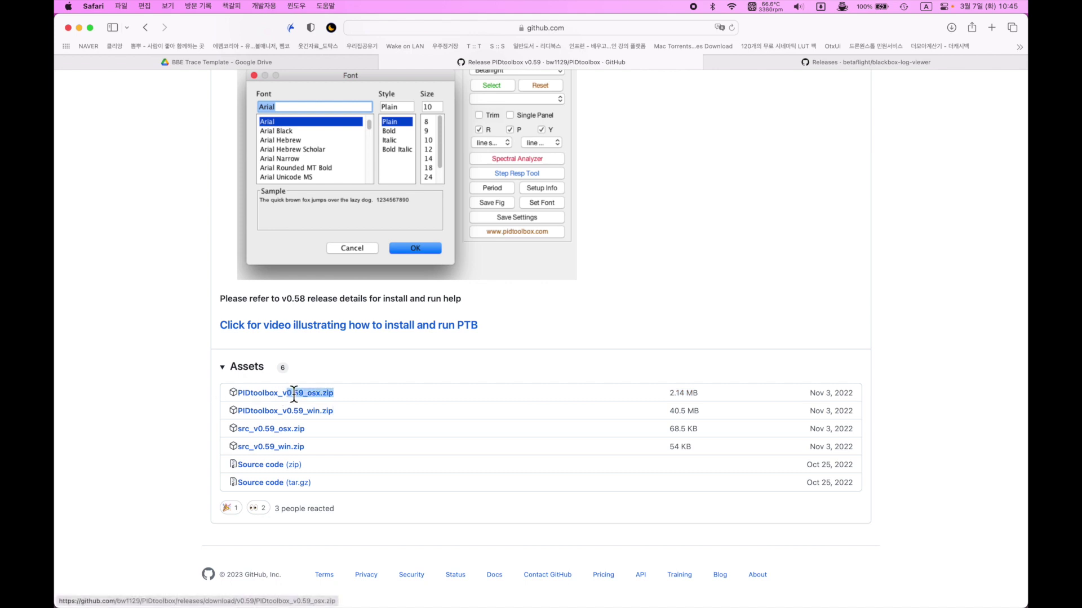
pyautogui.click(385, 405)
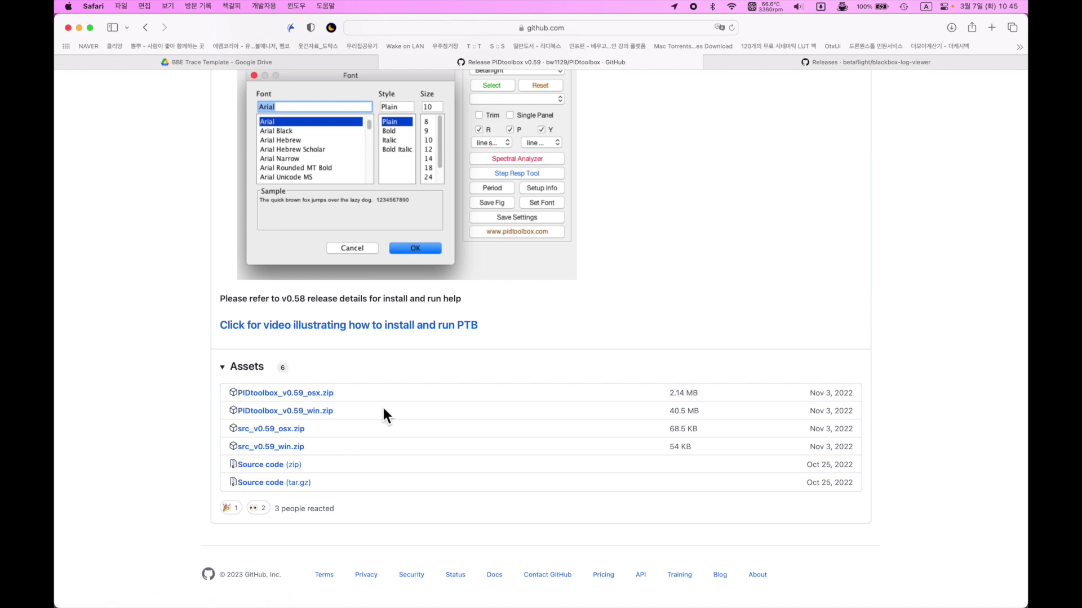
pyautogui.click(309, 411)
# - Switch to Finder, open the PIDtoolbox_v0.59_win folder in Downloads, and select main, README_PLEASE.txt and Runtime_installer
pyautogui.press('super+Tab')
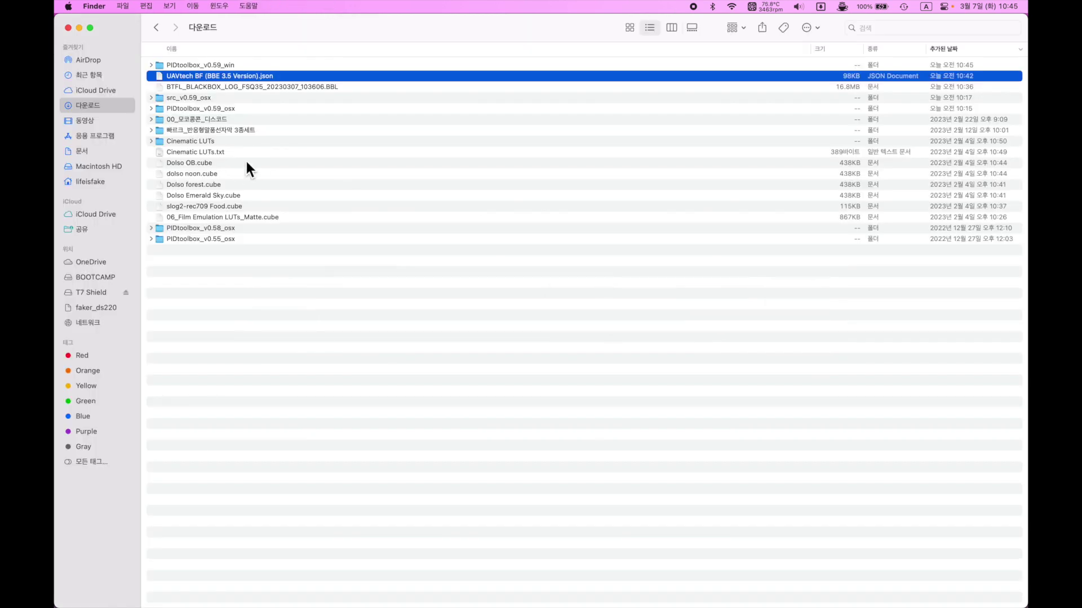
pyautogui.press('Up')
pyautogui.press('super+Down')
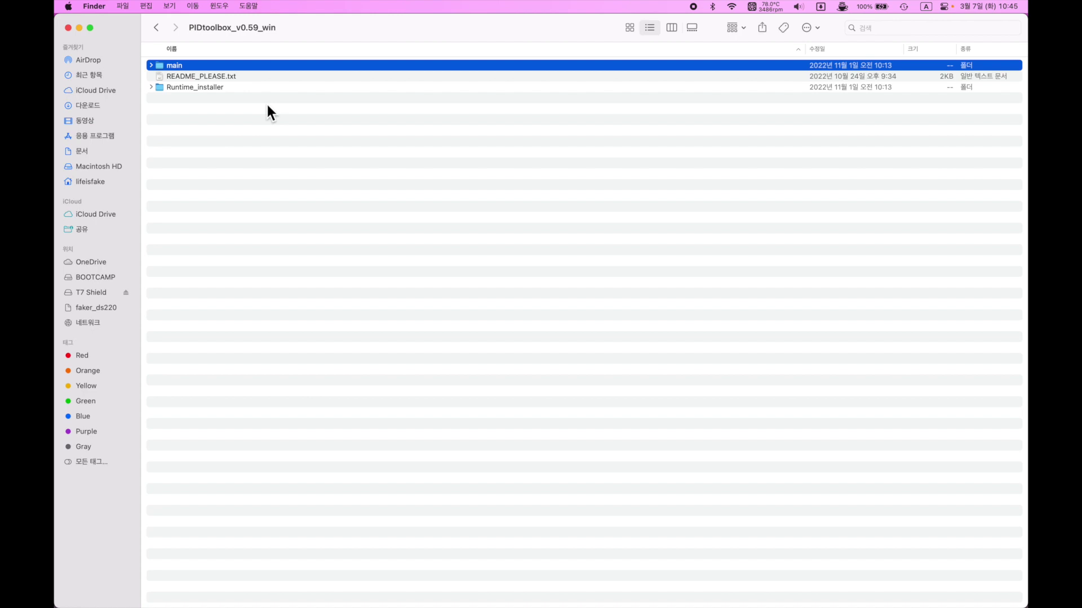
pyautogui.press('Down')
pyautogui.press('Down')
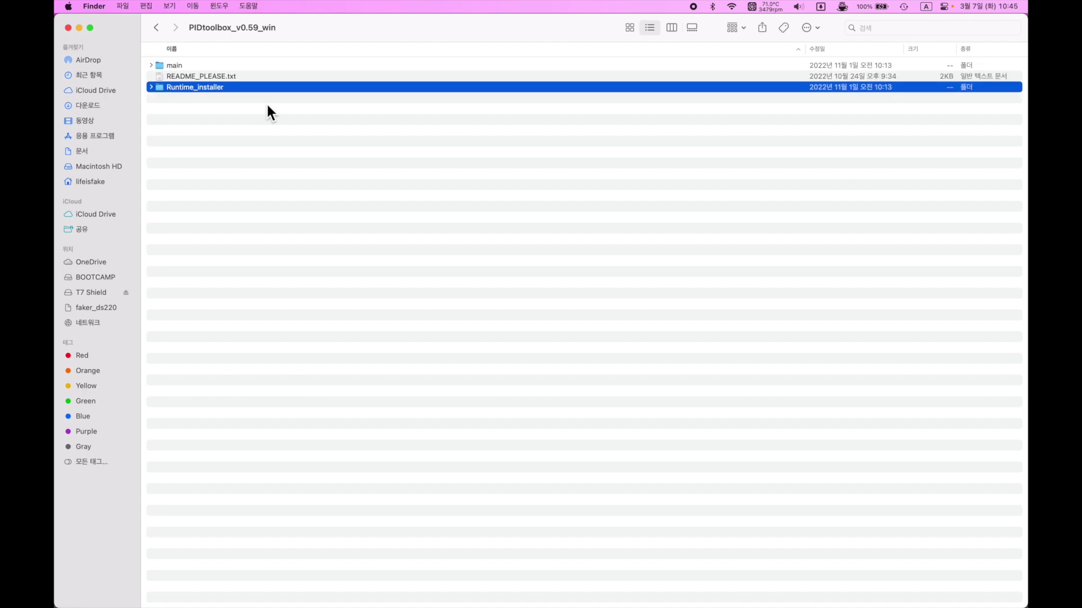
pyautogui.press('Up')
pyautogui.press('Up')
pyautogui.moveTo(308, 152); pyautogui.dragTo(131, 54)
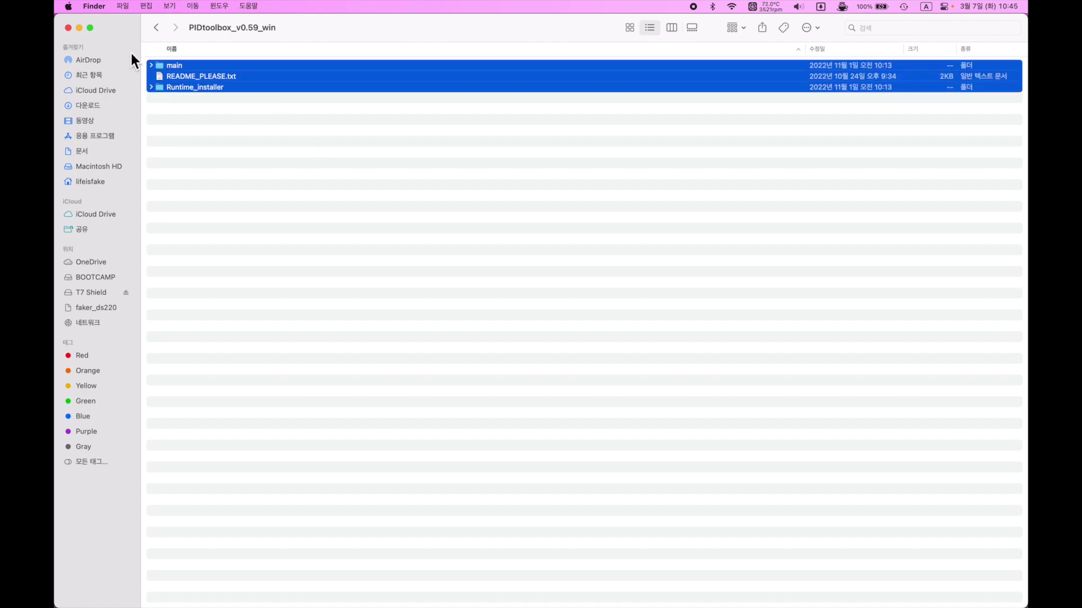
# - Preview README_PLEASE.txt in the PIDtoolbox_v0.59_win folder and read its installation instructions
pyautogui.press('Down')
pyautogui.press('Up')
pyautogui.press('Down')
pyautogui.press('Up')
pyautogui.press('space')
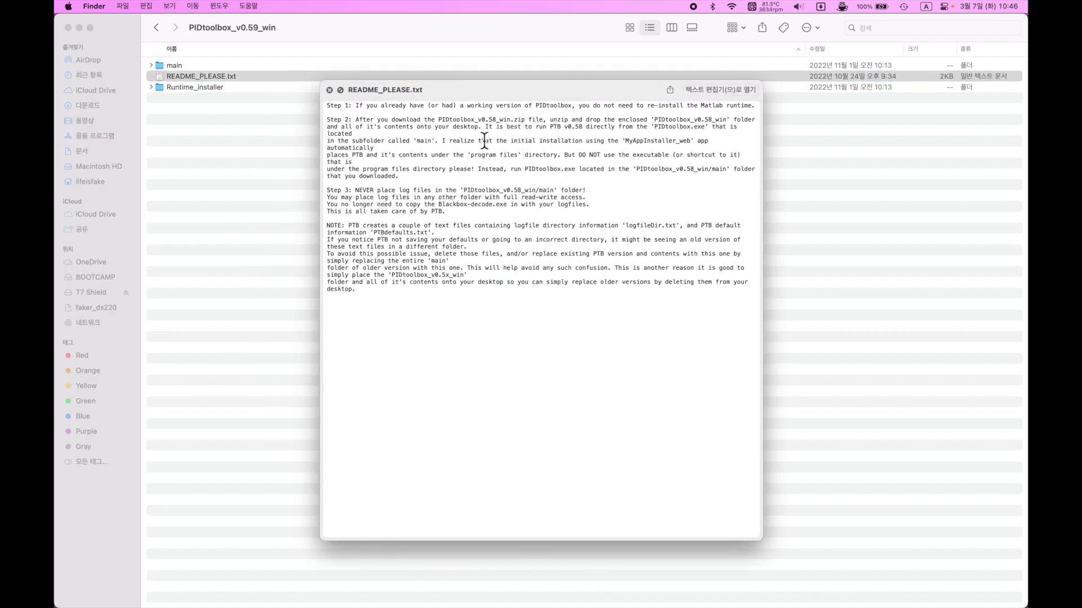
# - Close the preview, look inside the Runtime_installer folder, and return to PIDtoolbox_v0.59_win with README_PLEASE.txt selected
pyautogui.press('space')
pyautogui.press('Down')
pyautogui.press('super+Down')
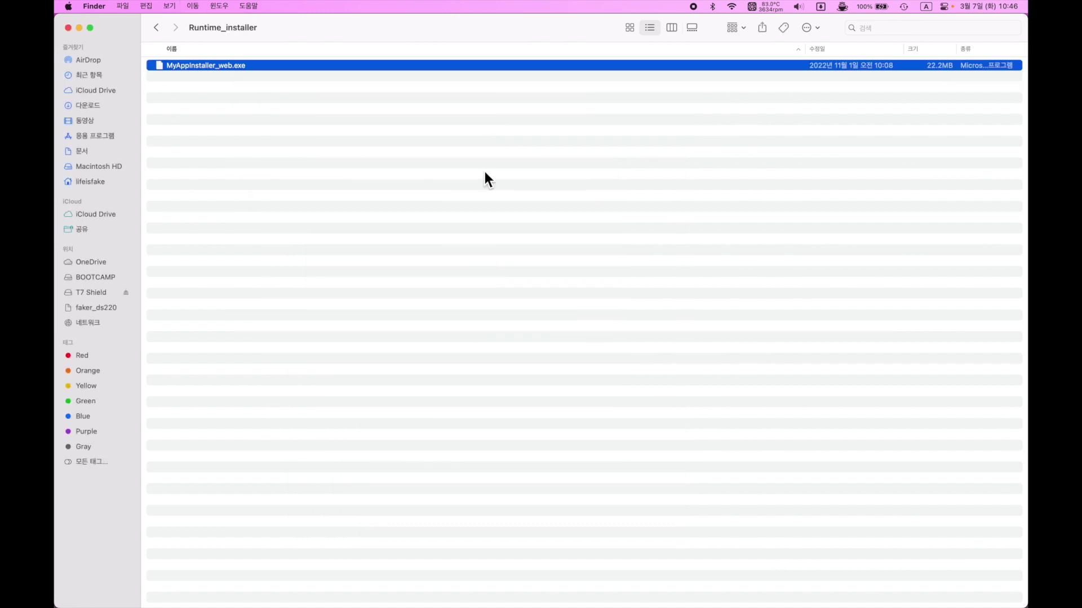
pyautogui.press('super+Up')
pyautogui.press('Up')
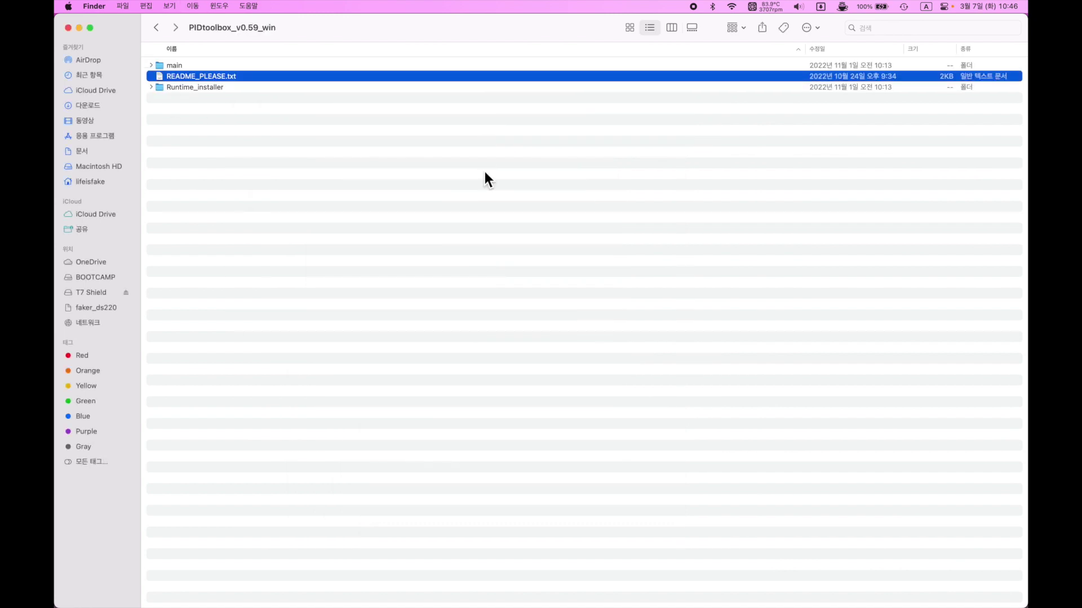
# - Reread README_PLEASE.txt, then look inside the main folder, return to PIDtoolbox_v0.59_win and close the preview
pyautogui.press('space')
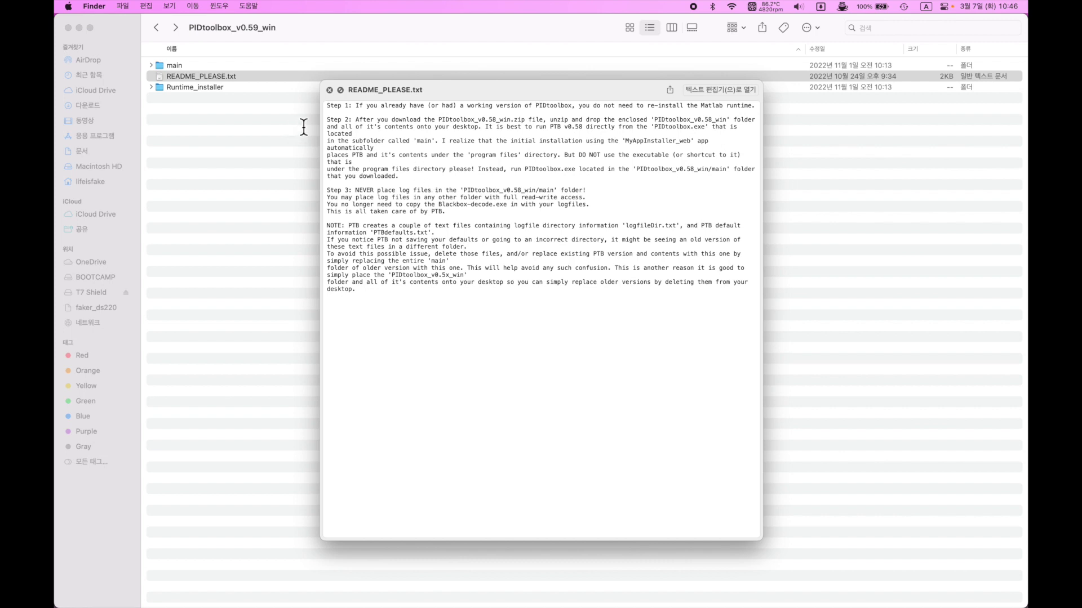
pyautogui.doubleClick(241, 69)
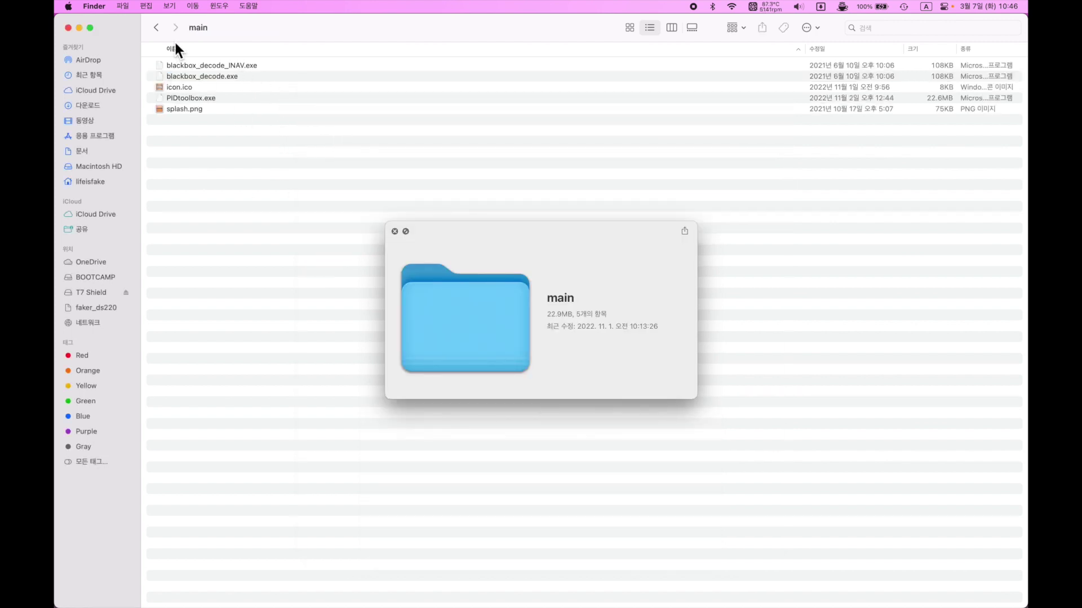
pyautogui.click(156, 27)
pyautogui.click(395, 231)
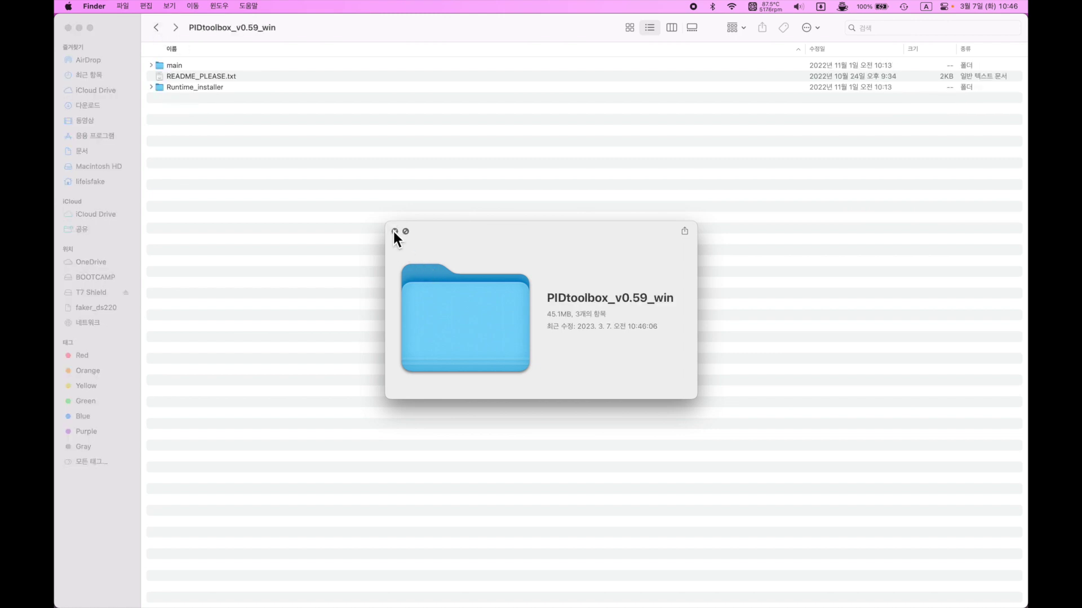
pyautogui.click(395, 232)
# - Create a new folder named logs in PIDtoolbox_v0.59_win
pyautogui.rightClick(375, 164)
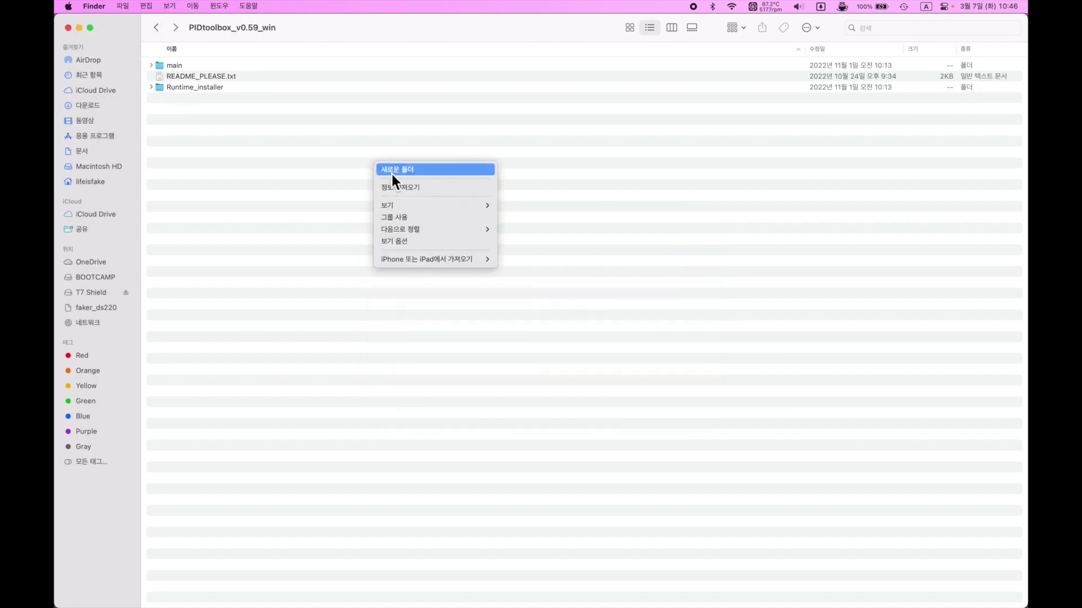
pyautogui.click(391, 173)
pyautogui.write('logs')
pyautogui.press('Return')
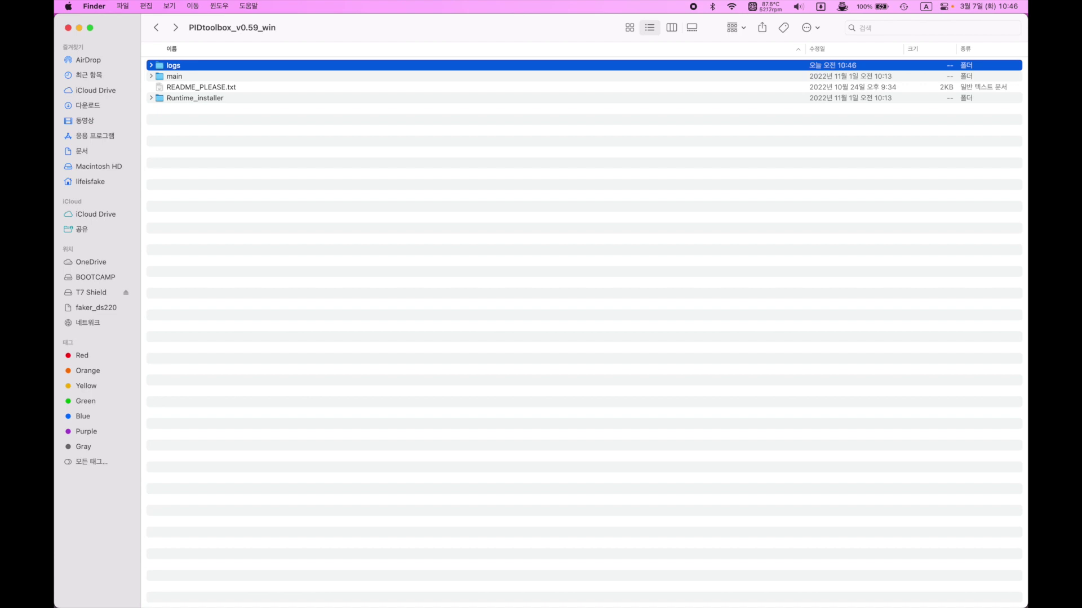
# - Add a logs folder inside the main folder and look inside it
pyautogui.press('Down')
pyautogui.press('super+Down')
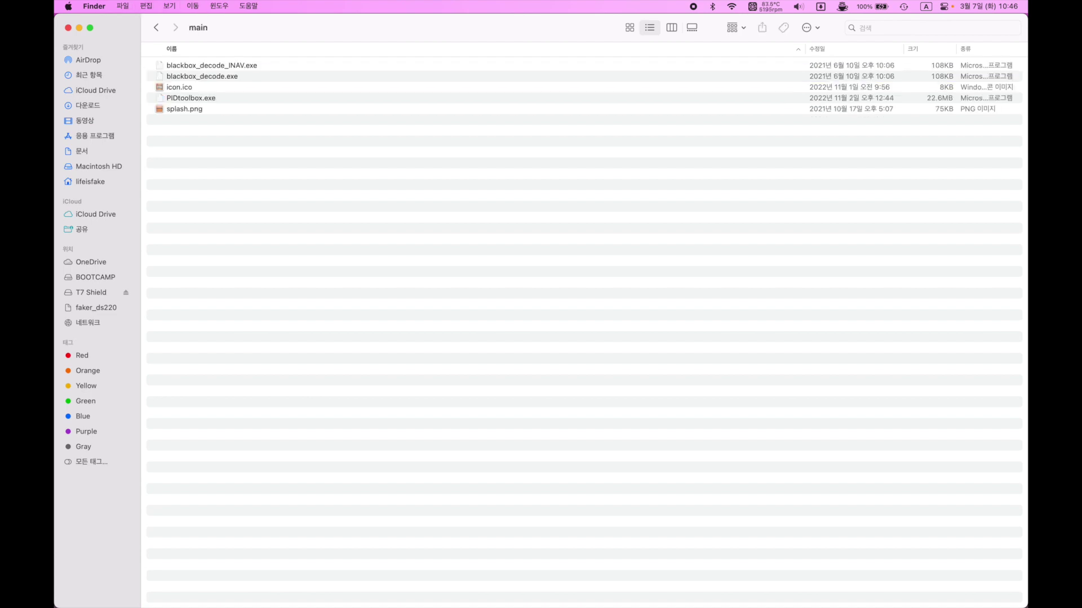
pyautogui.press('Down')
pyautogui.press('Down')
pyautogui.press('Down')
pyautogui.press('Down')
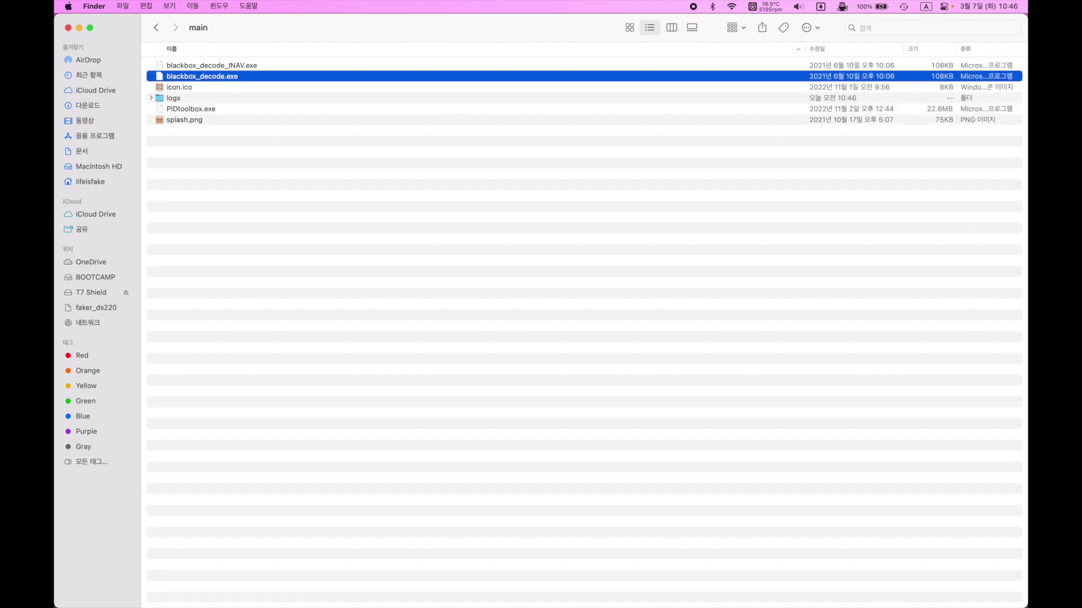
pyautogui.press('super+Down')
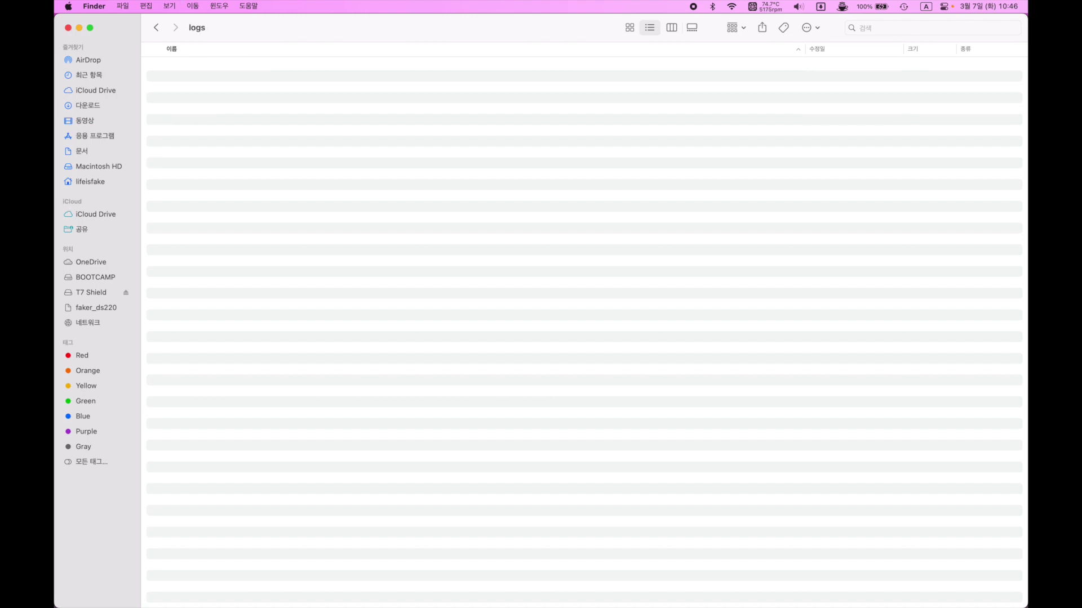
pyautogui.press('super+bracketleft')
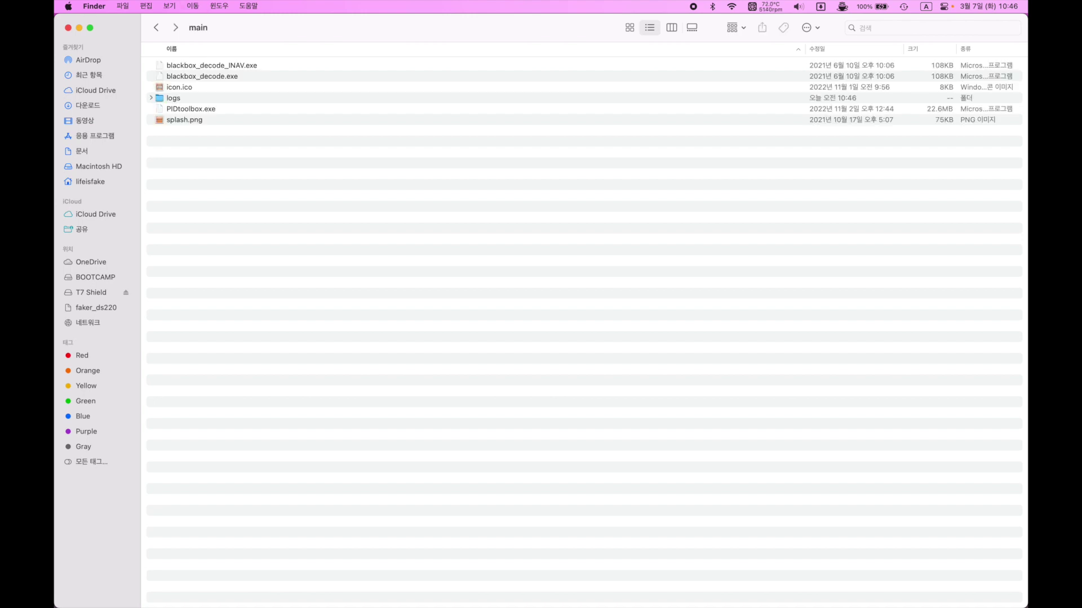
# - Move the logs folder from main to PIDtoolbox_v0.59_win, replacing the logs folder already there
pyautogui.press('Down')
pyautogui.press('Down')
pyautogui.press('Down')
pyautogui.press('Down')
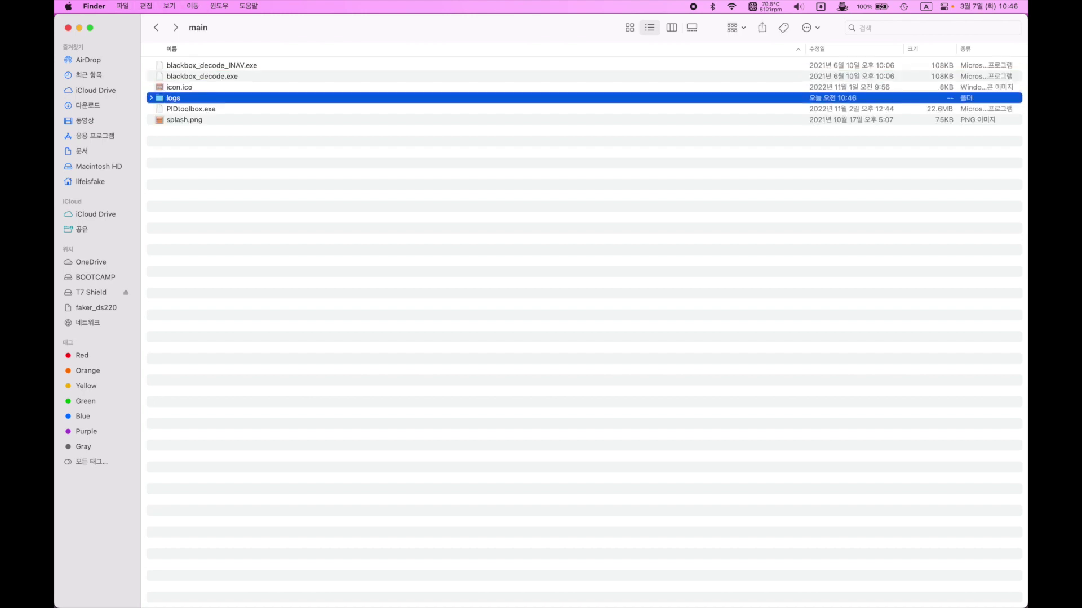
pyautogui.press('super+Up')
pyautogui.press('super+alt+v')
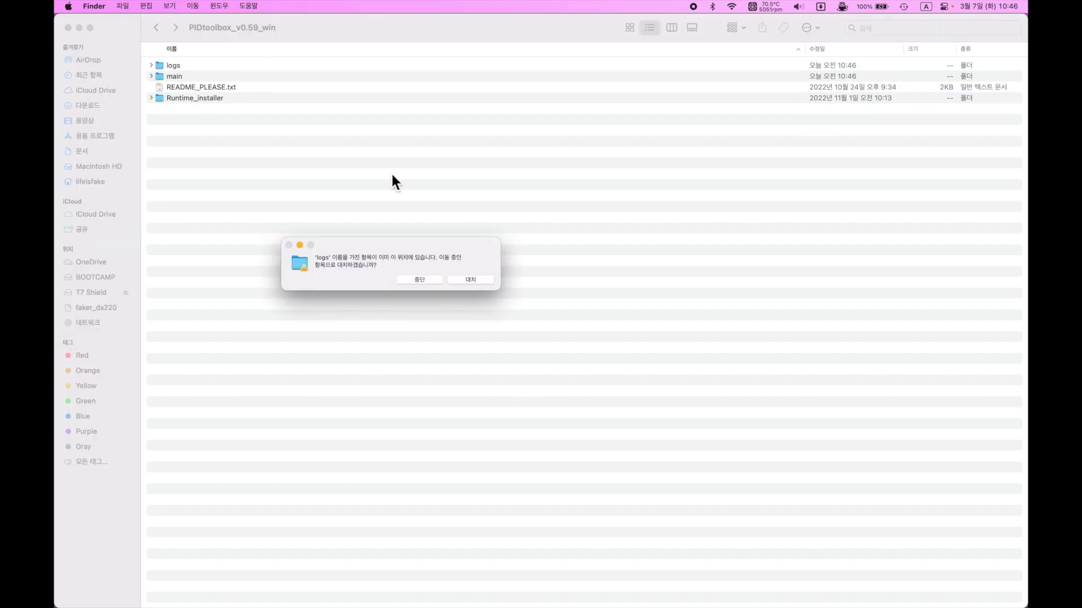
pyautogui.click(464, 280)
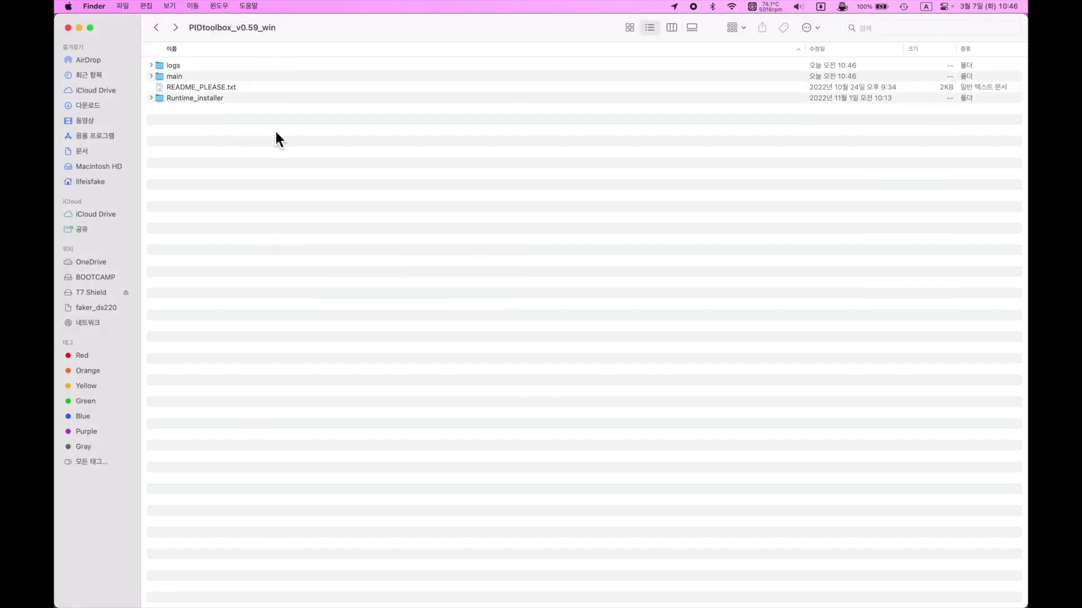
# - Preview README_PLEASE.txt to check its instructions on where to keep log files, and close the preview
pyautogui.click(272, 81)
pyautogui.press('Up')
pyautogui.press('Down')
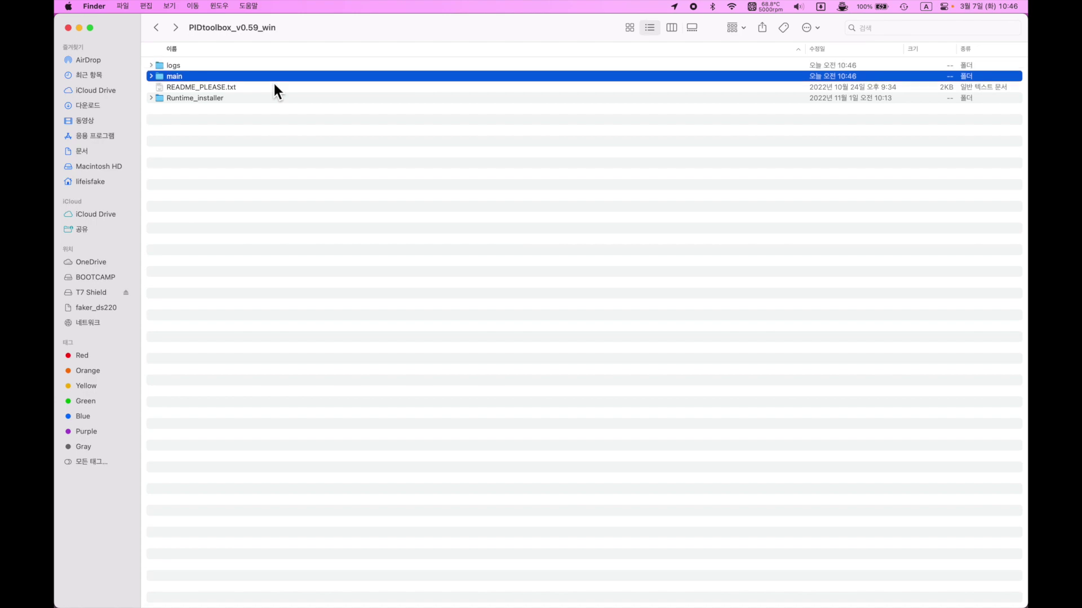
pyautogui.press('Down')
pyautogui.press('space')
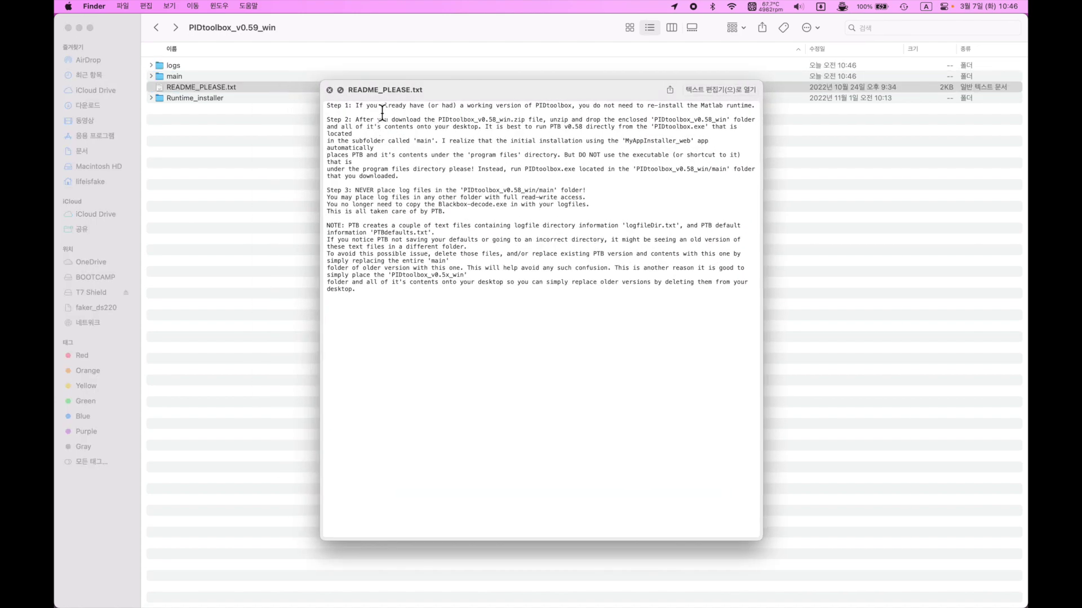
pyautogui.click(330, 92)
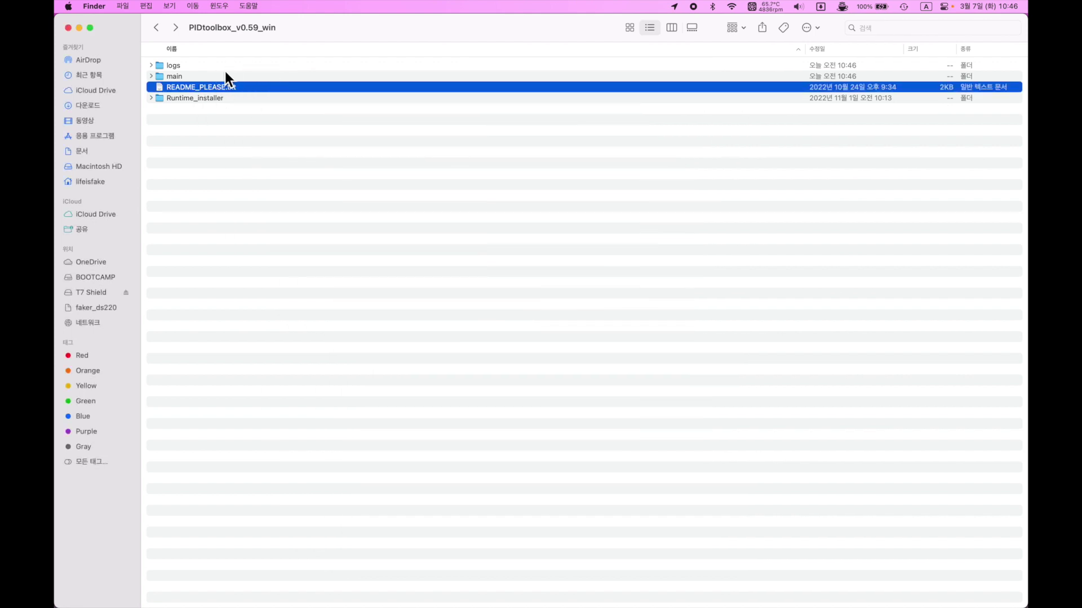
# - Expand the logs and main folders in the file list to examine their contents, collapsing main again
pyautogui.press('Up')
pyautogui.press('Up')
pyautogui.press('Down')
pyautogui.press('Up')
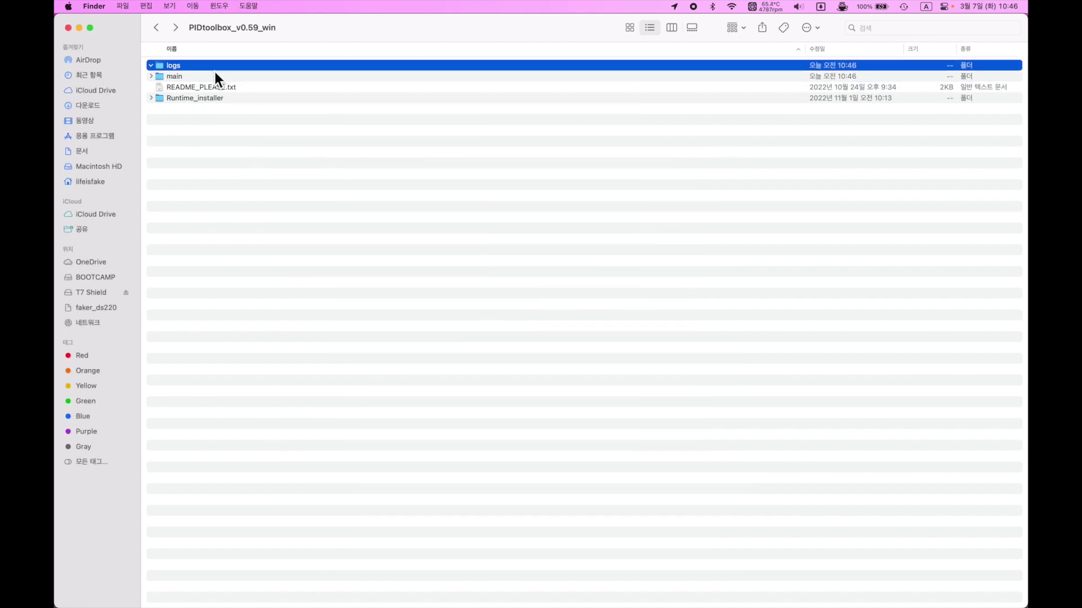
pyautogui.press('Down')
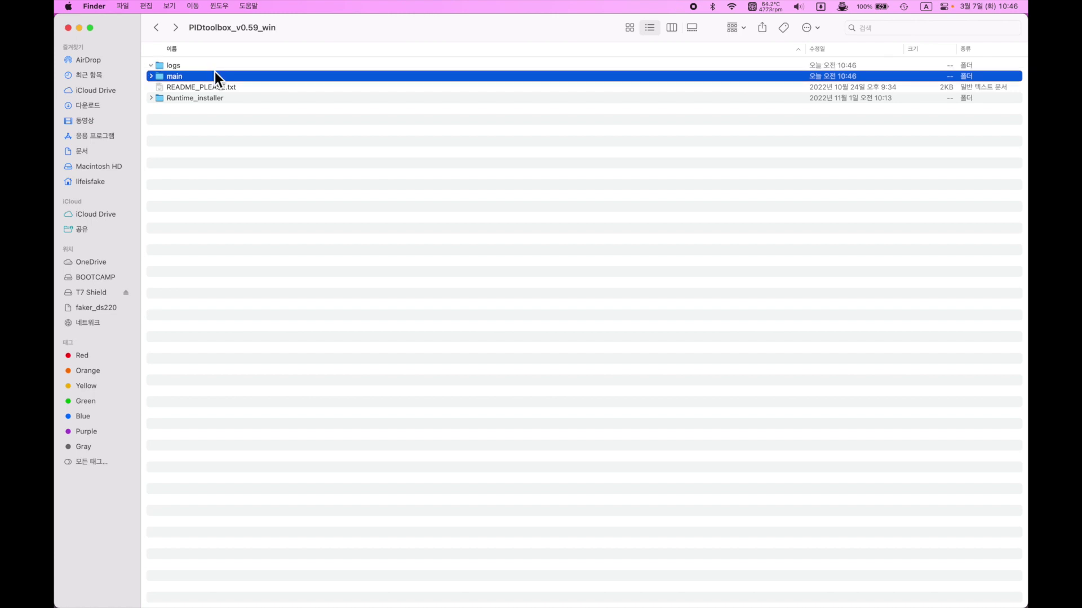
pyautogui.press('Down')
pyautogui.press('Down')
pyautogui.press('Up')
pyautogui.press('Up')
pyautogui.press('Right')
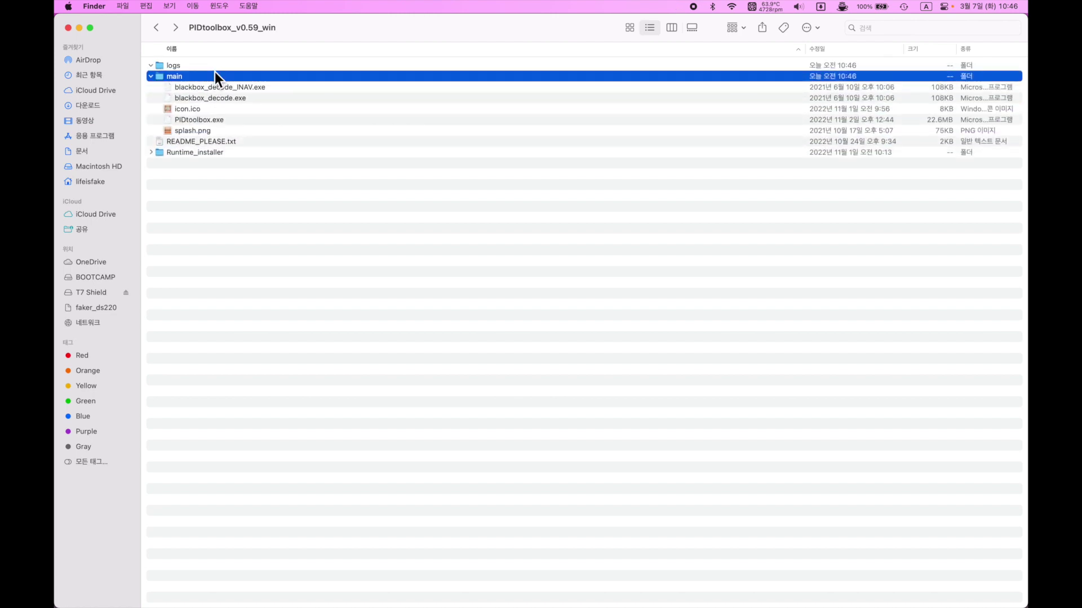
pyautogui.press('Left')
# - Read README_PLEASE.txt once more in a preview and close it
pyautogui.press('Down')
pyautogui.press('space')
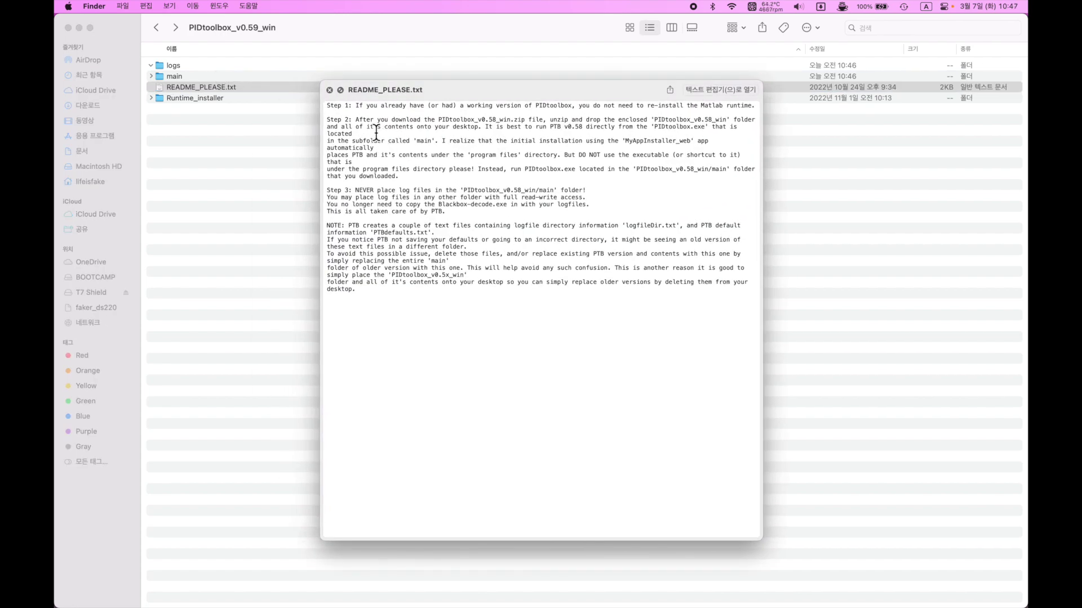
pyautogui.click(329, 91)
# - Switch to Betaflight Configurator and search the presets for "expresslrs"
pyautogui.press('super+Tab')
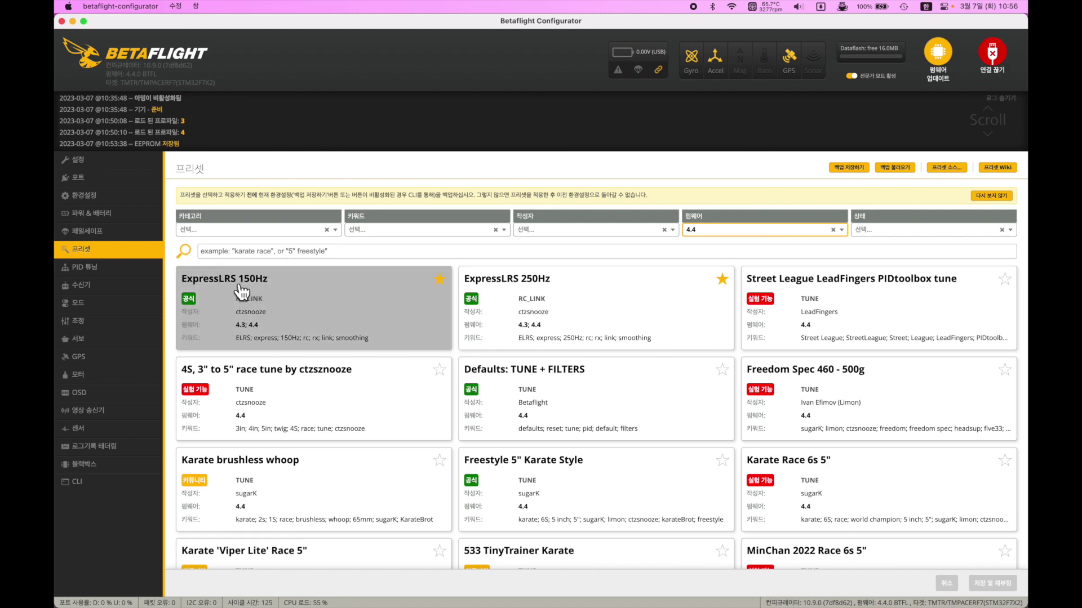
pyautogui.click(273, 251)
pyautogui.write('ㄷ')
pyautogui.press('BackSpace')
pyautogui.hotkey('ctrl', 'space')
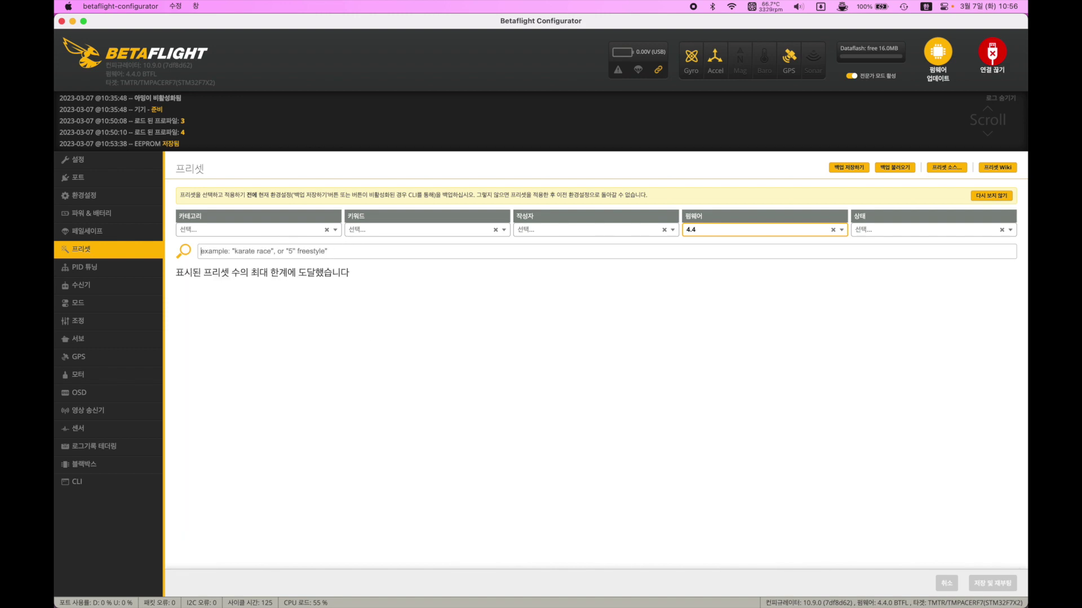
pyautogui.write('expresslrs')
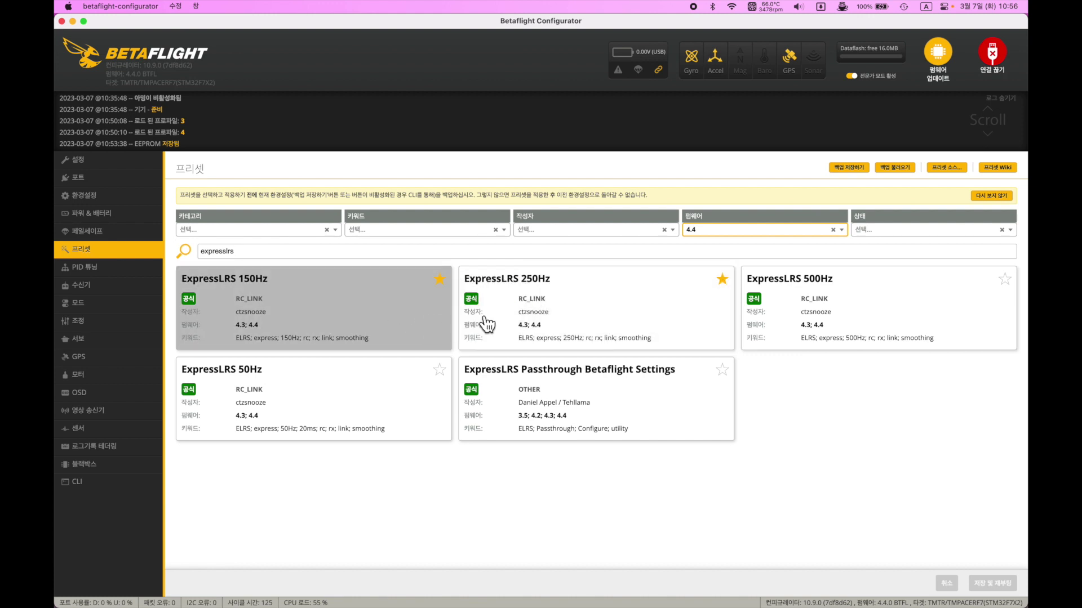
# - Open the ExpressLRS 250Hz preset and choose HD Freestyle as its fine-tuning option
pyautogui.click(572, 323)
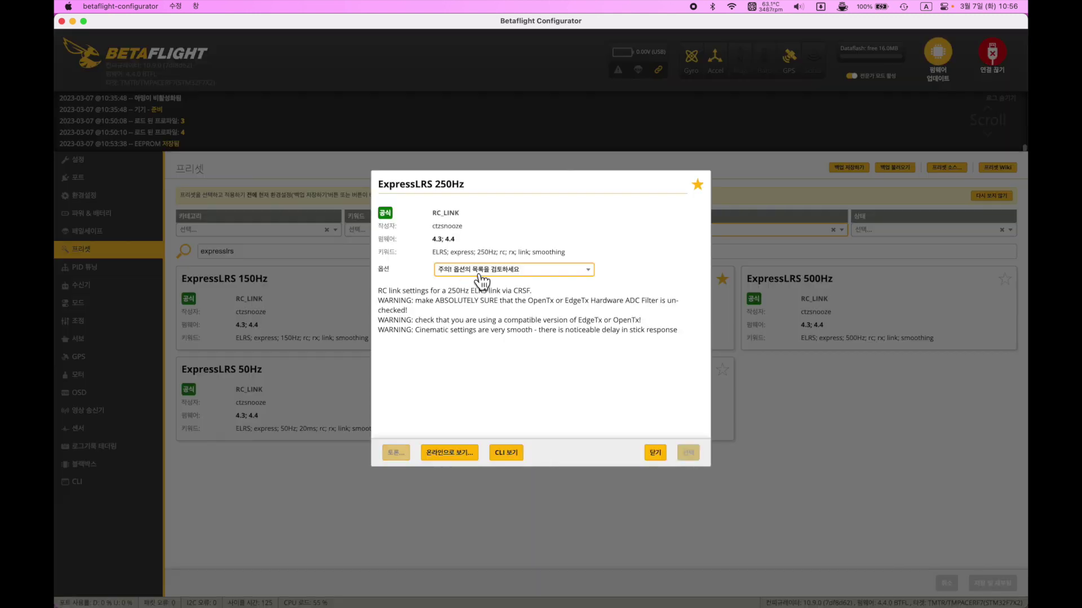
pyautogui.click(505, 274)
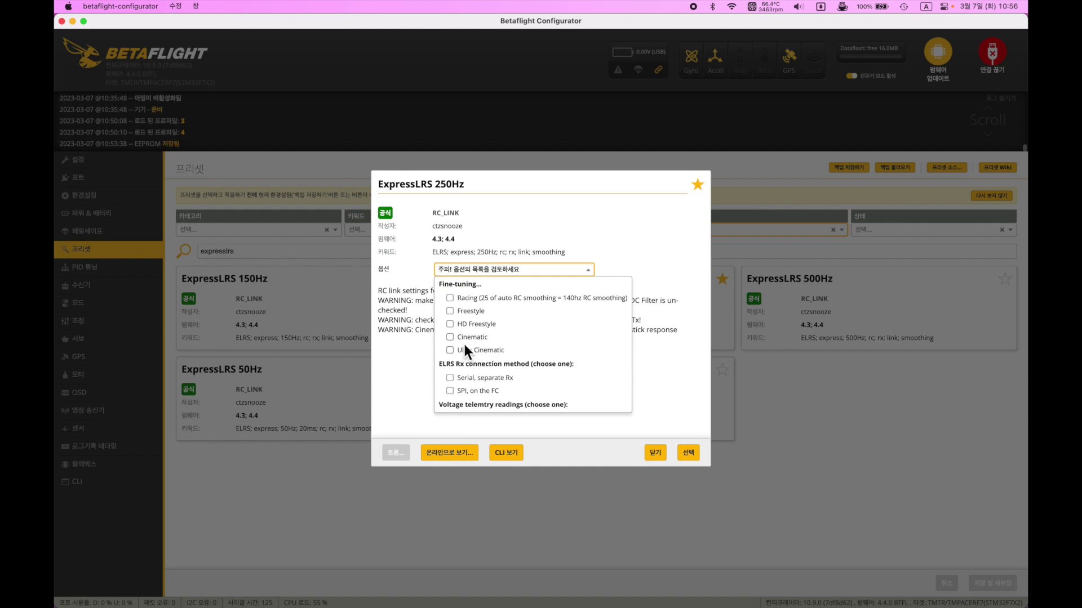
pyautogui.click(480, 326)
pyautogui.scroll(-2, 487, 338)
pyautogui.scroll(2, 488, 337)
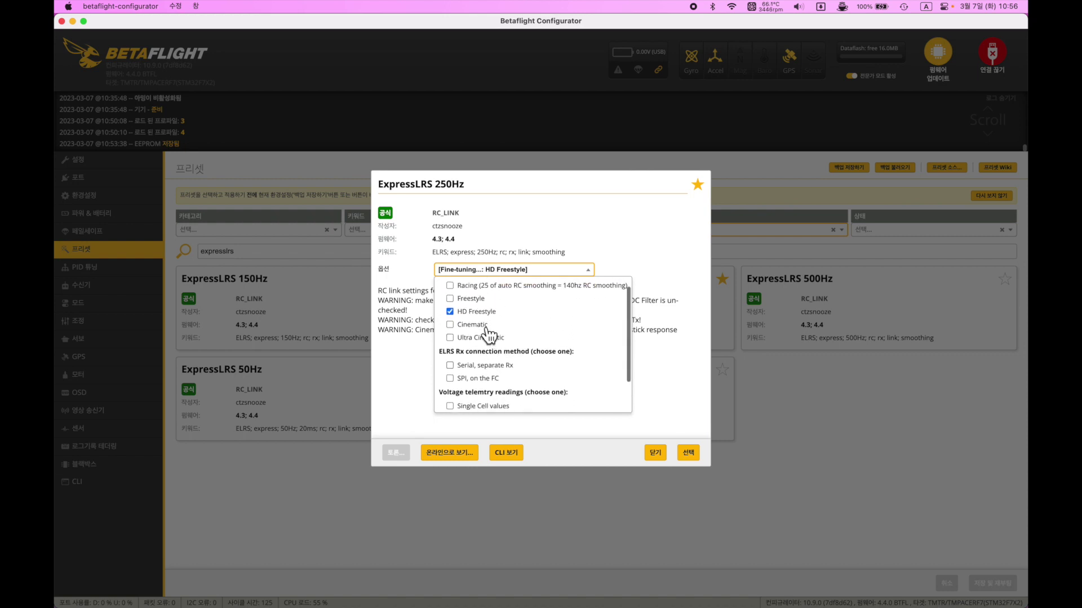
# - Choose Serial, separate Rx and Whole pack values for the ExpressLRS 250Hz preset, and select the preset for applying
pyautogui.scroll(-2, 486, 333)
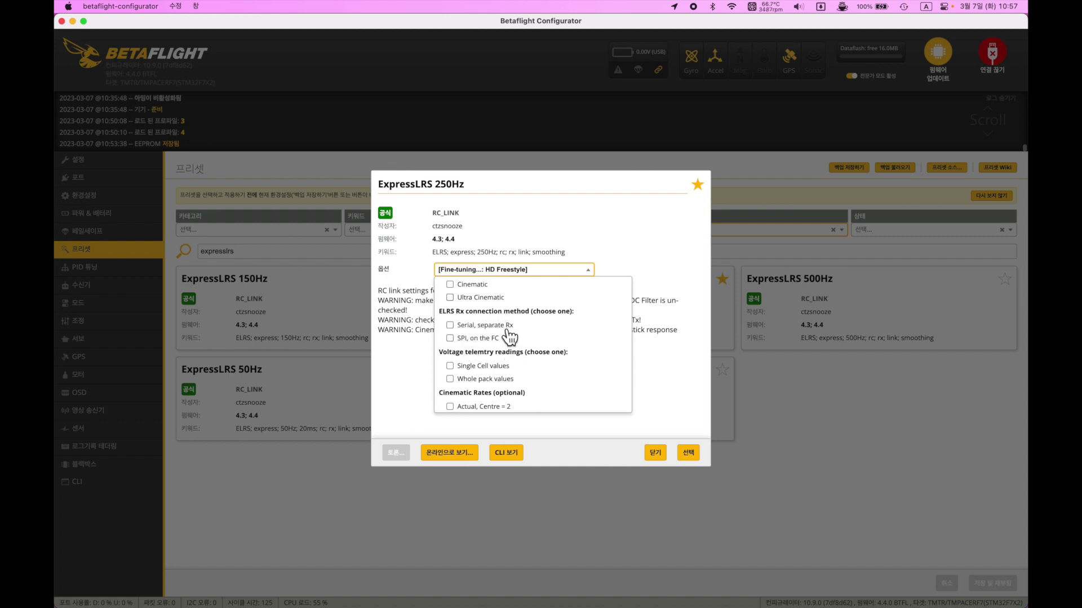
pyautogui.click(454, 329)
pyautogui.click(463, 344)
pyautogui.click(450, 326)
pyautogui.click(455, 339)
pyautogui.click(451, 325)
pyautogui.click(451, 380)
pyautogui.click(649, 359)
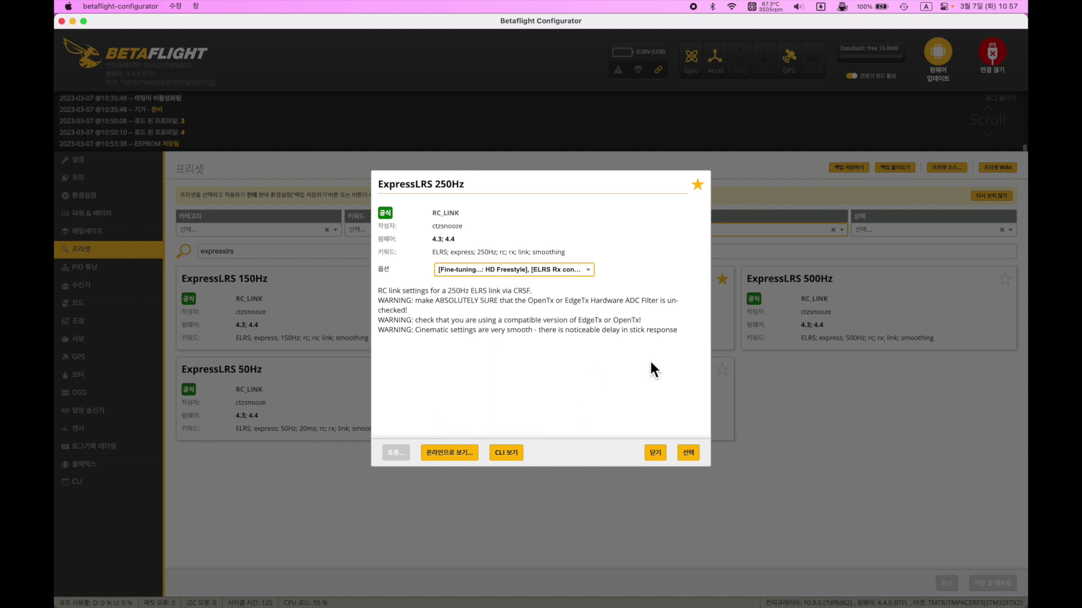
pyautogui.click(696, 457)
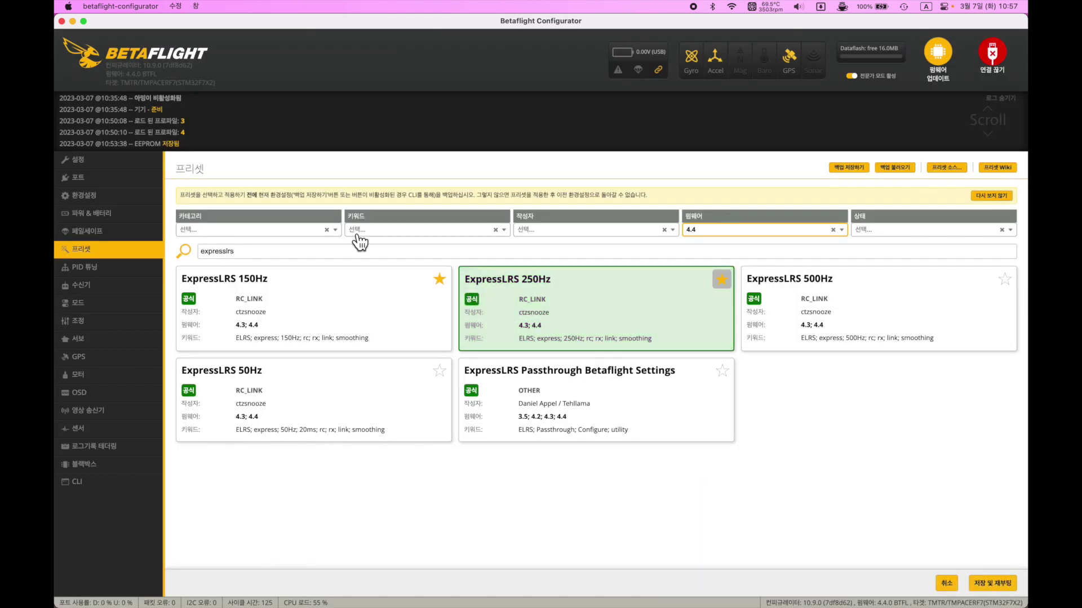
# - Search the presets for "cross" and open the TBS Crossfire 50Hz preset
pyautogui.doubleClick(236, 253)
pyautogui.press('BackSpace')
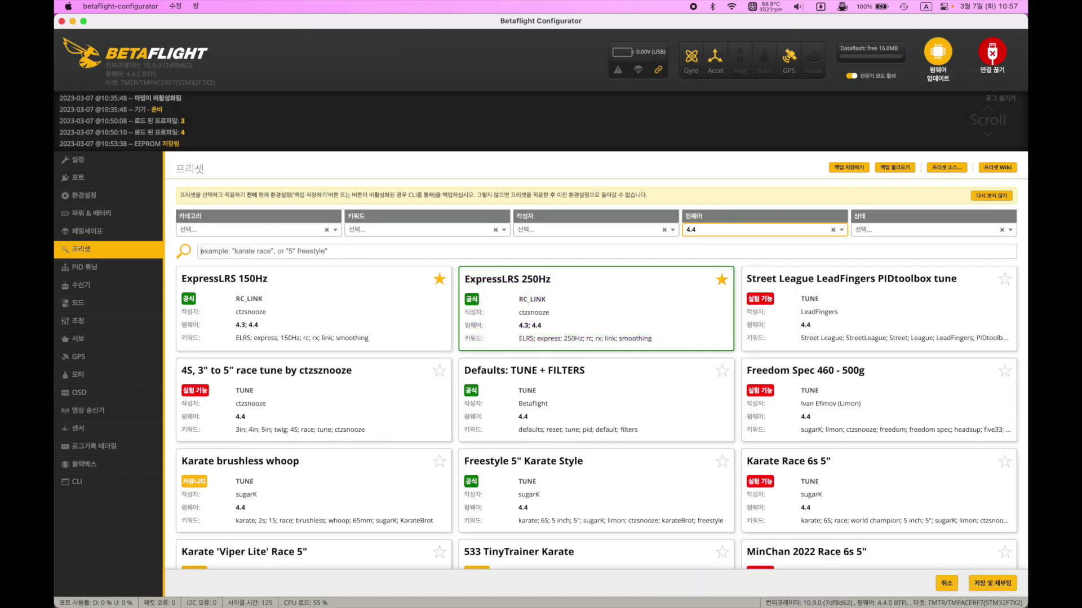
pyautogui.write('dross')
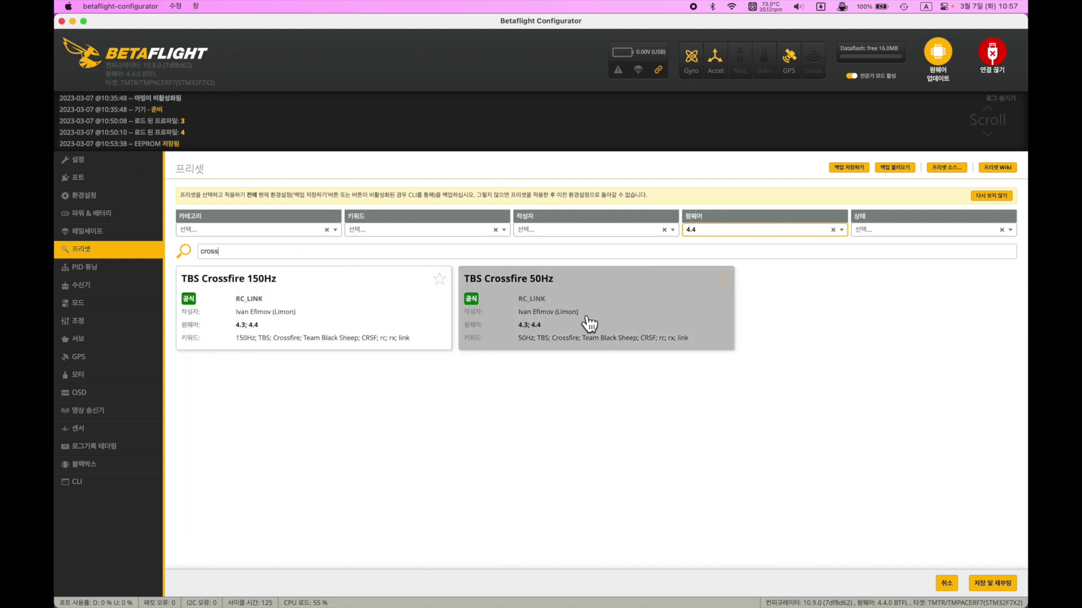
pyautogui.click(589, 324)
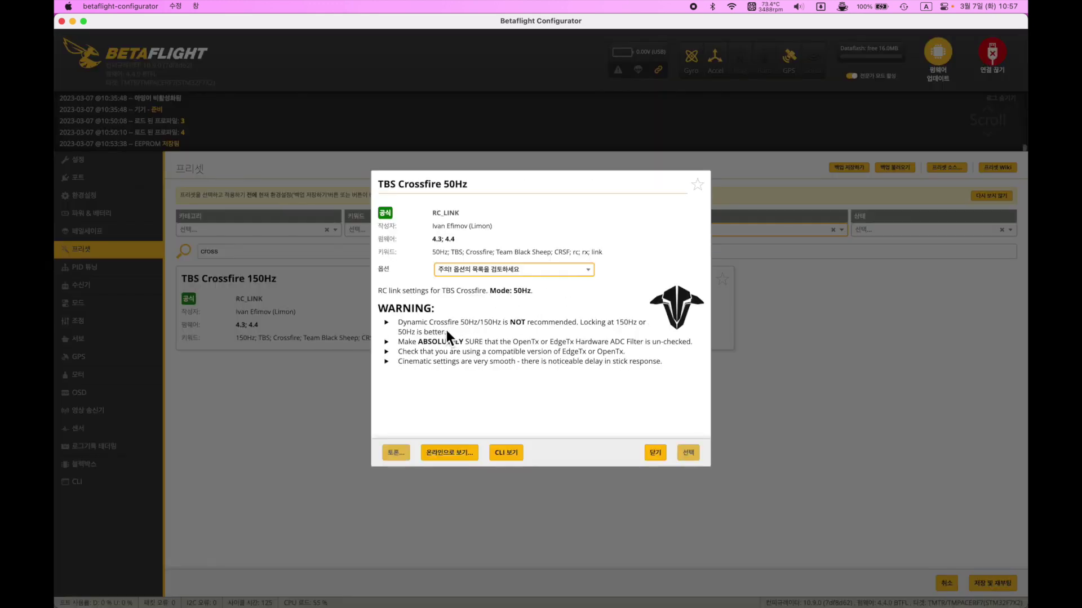
# - Try the HD Freestyle option in the TBS Crossfire 50Hz preset and close the preset without selecting it
pyautogui.click(555, 275)
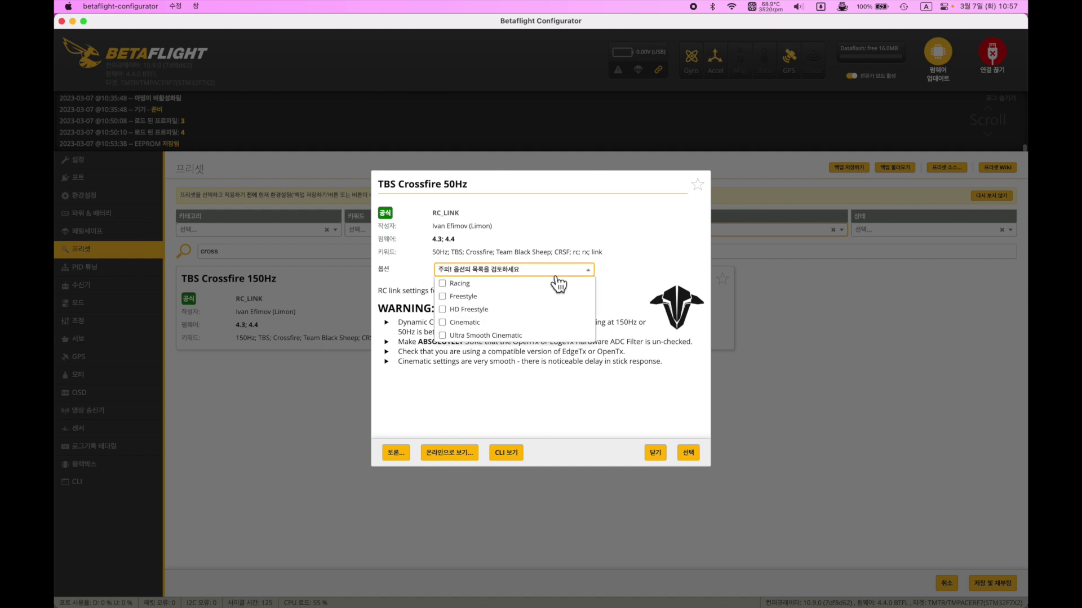
pyautogui.click(470, 310)
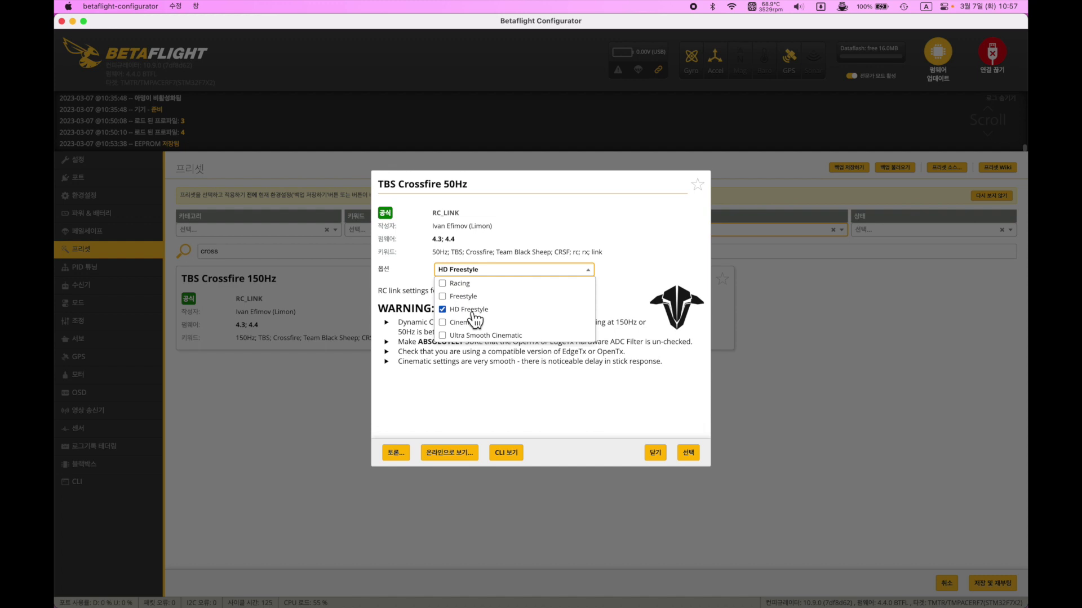
pyautogui.click(643, 394)
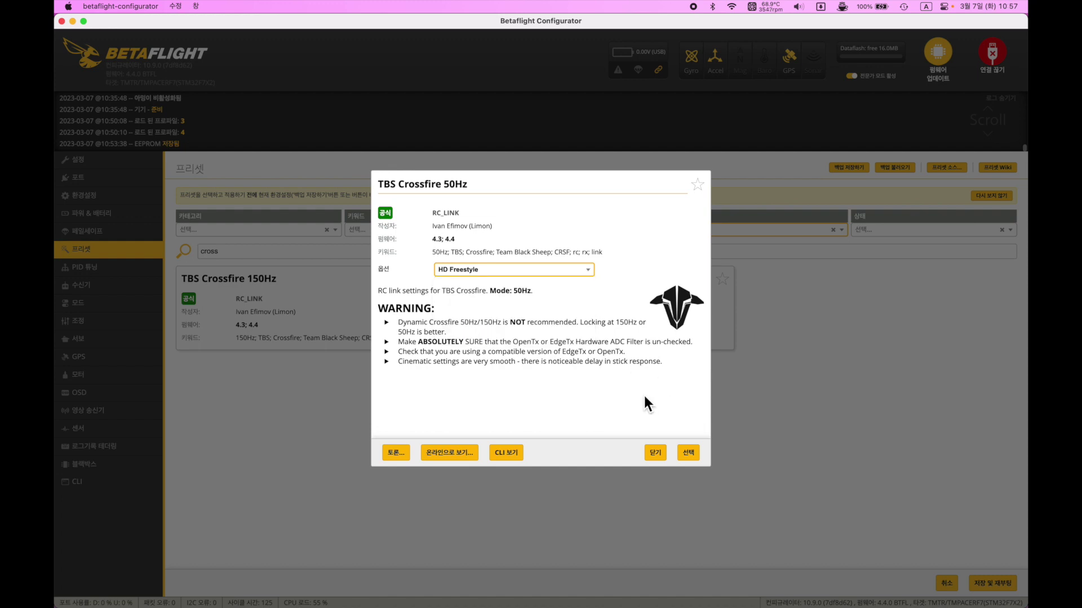
pyautogui.click(663, 454)
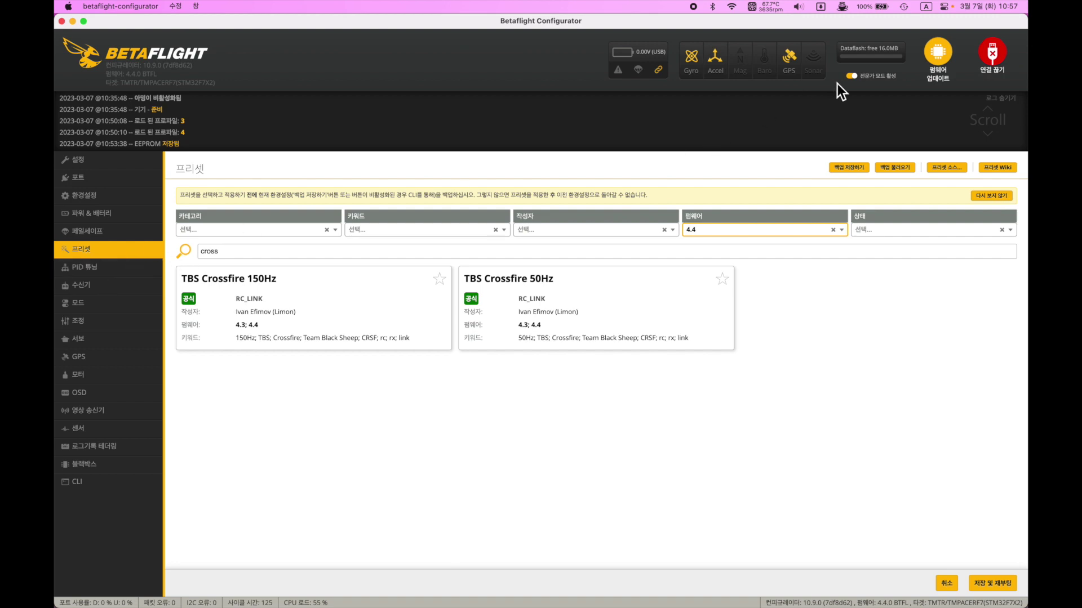
# - In the receiver settings, try the automatic setpoint cutoff type for RC smoothing and set it back to manual
pyautogui.click(118, 287)
pyautogui.scroll(-5, 666, 297)
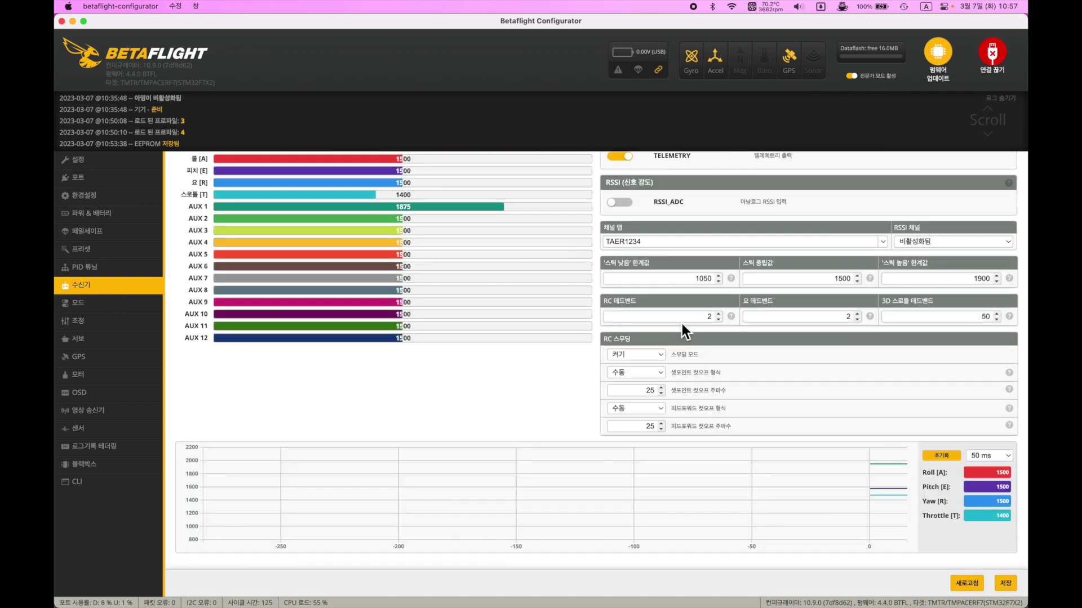
pyautogui.click(651, 373)
pyautogui.click(659, 360)
pyautogui.click(649, 375)
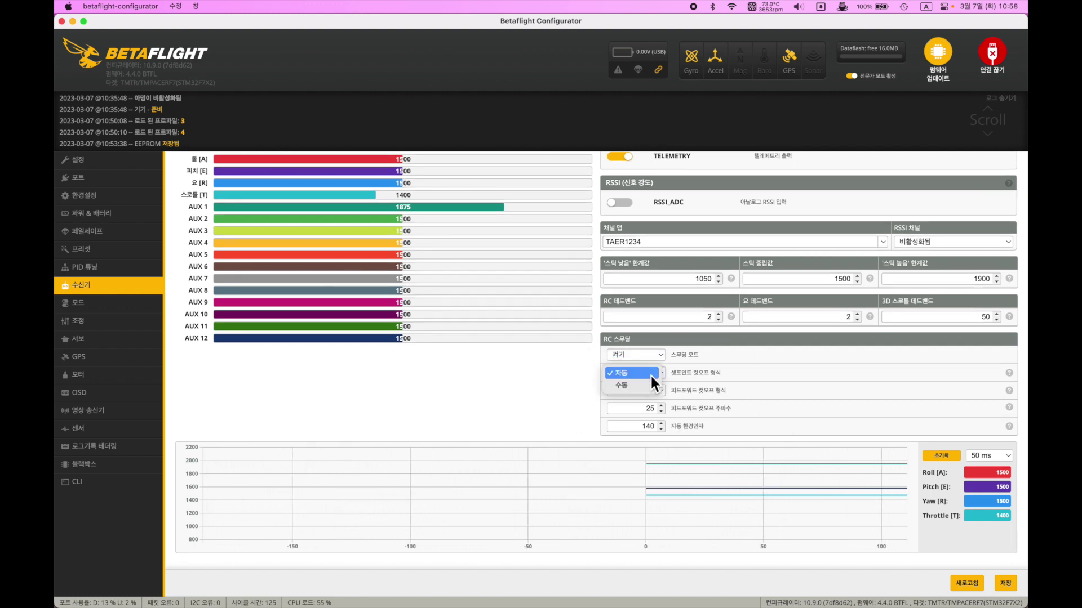
pyautogui.click(634, 388)
# - Review the receiver mode, telemetry, channel map, stick limits, deadbands and RC smoothing values, and open the PID tuning settings
pyautogui.scroll(3, 686, 375)
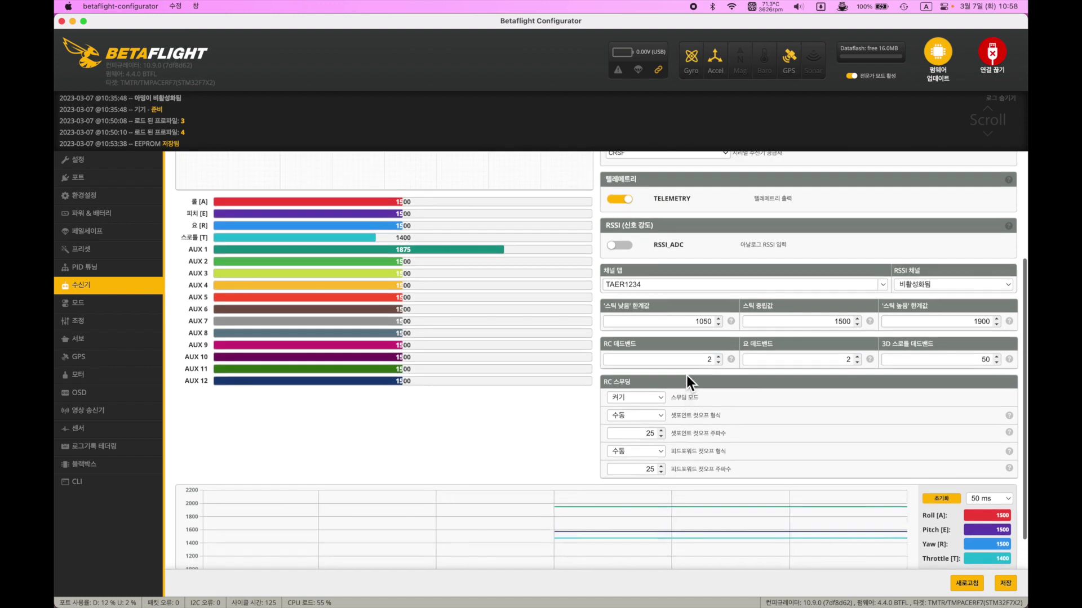
pyautogui.scroll(4, 686, 375)
pyautogui.scroll(-6, 688, 377)
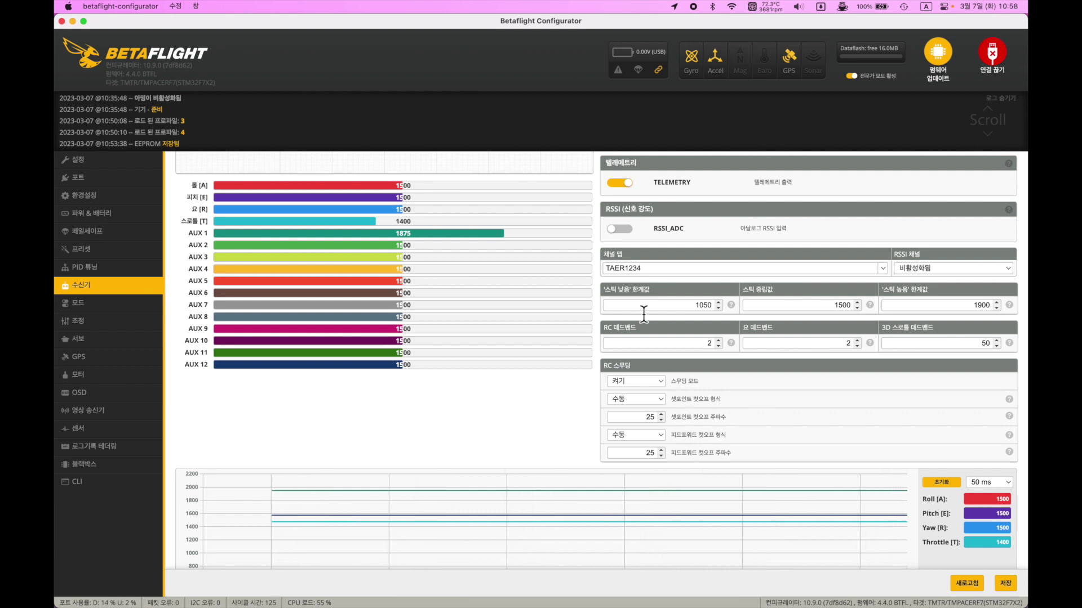
pyautogui.scroll(3, 642, 330)
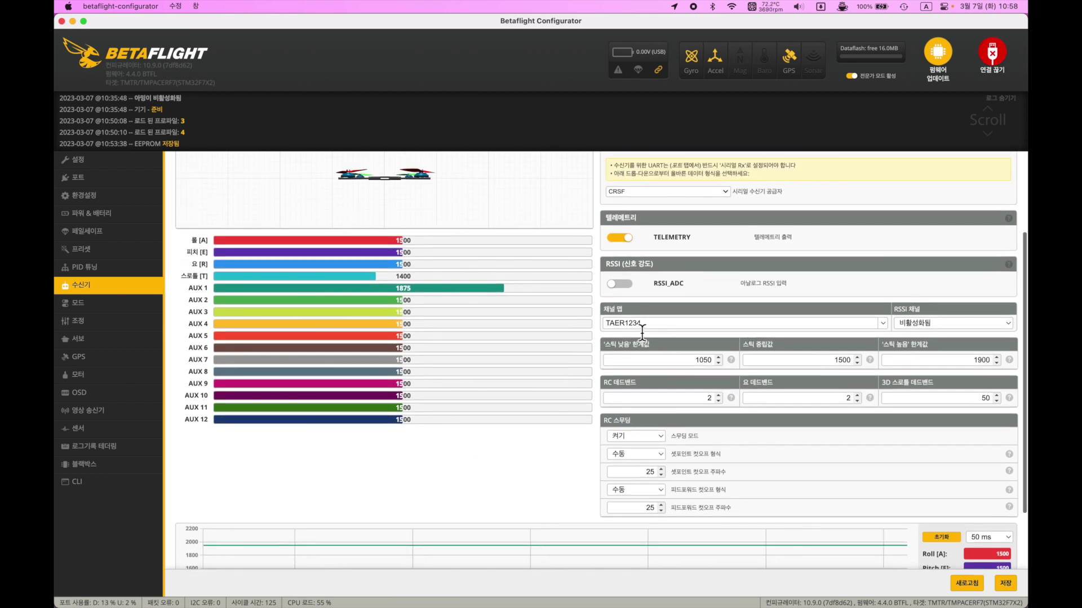
pyautogui.scroll(-3, 641, 330)
pyautogui.scroll(3, 641, 330)
pyautogui.scroll(-3, 641, 330)
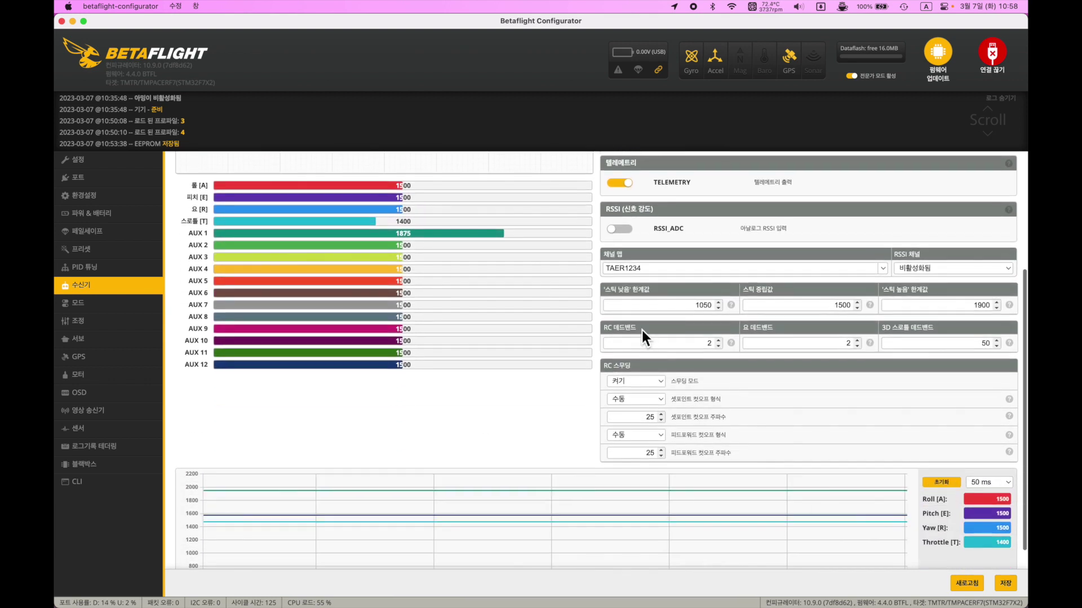
pyautogui.scroll(5, 728, 329)
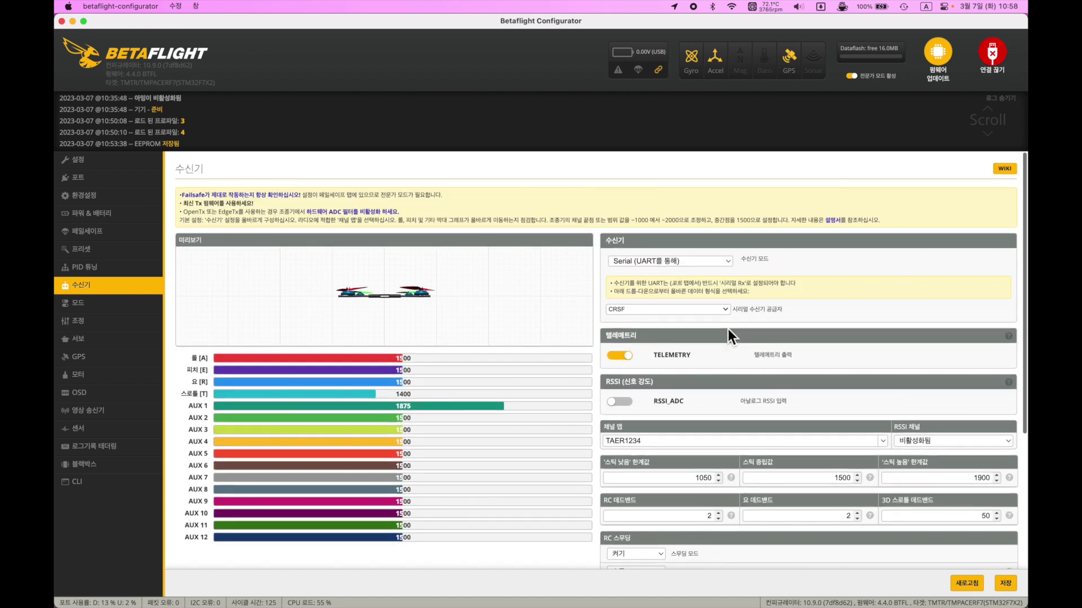
pyautogui.scroll(-5, 728, 329)
pyautogui.scroll(5, 728, 329)
pyautogui.scroll(-1, 728, 330)
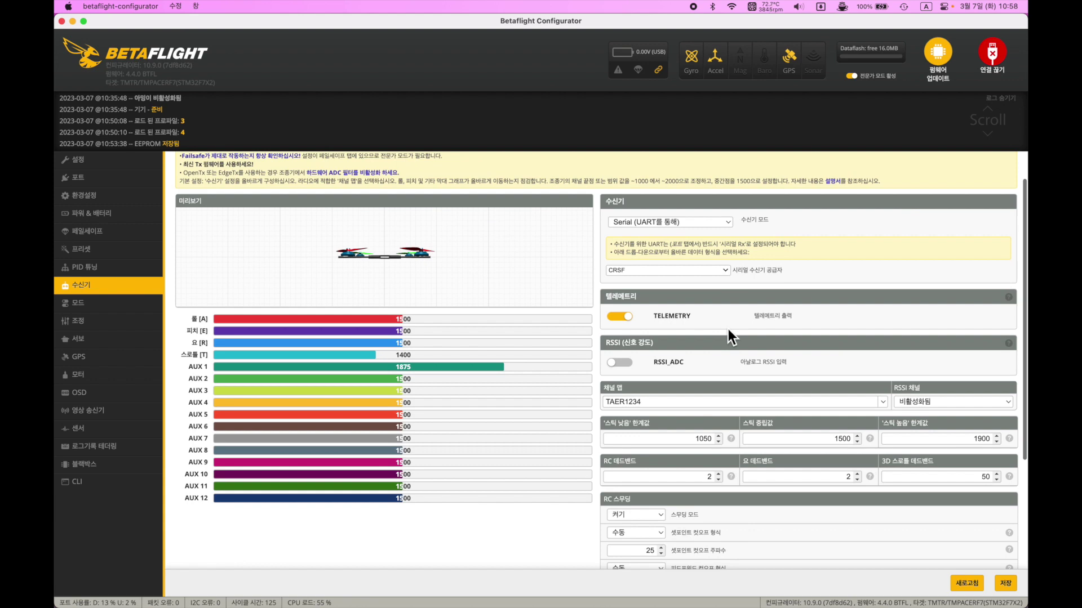
pyautogui.scroll(-1, 728, 329)
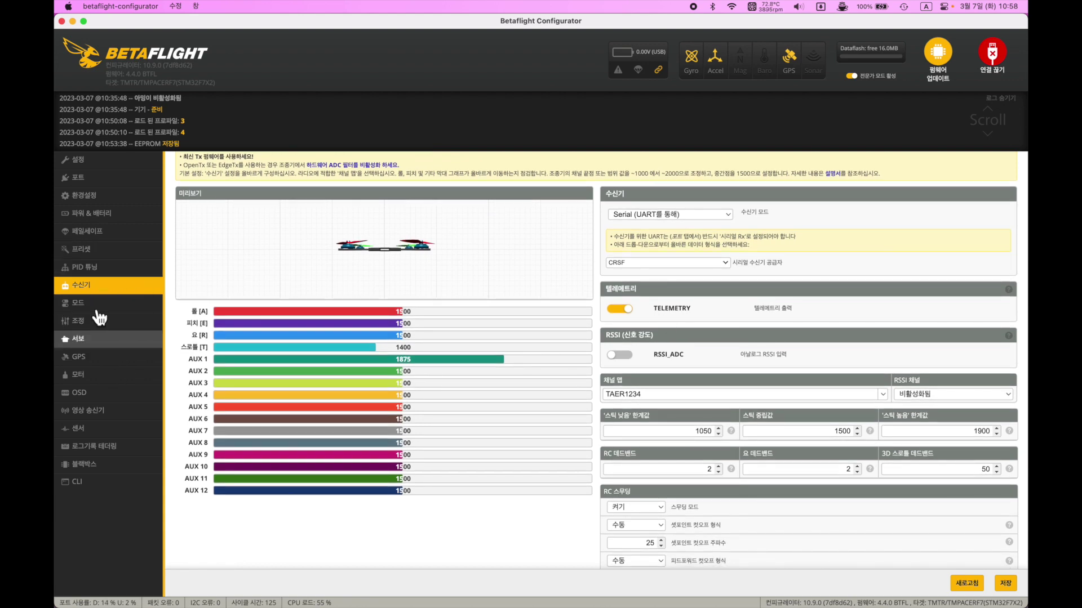
pyautogui.click(114, 265)
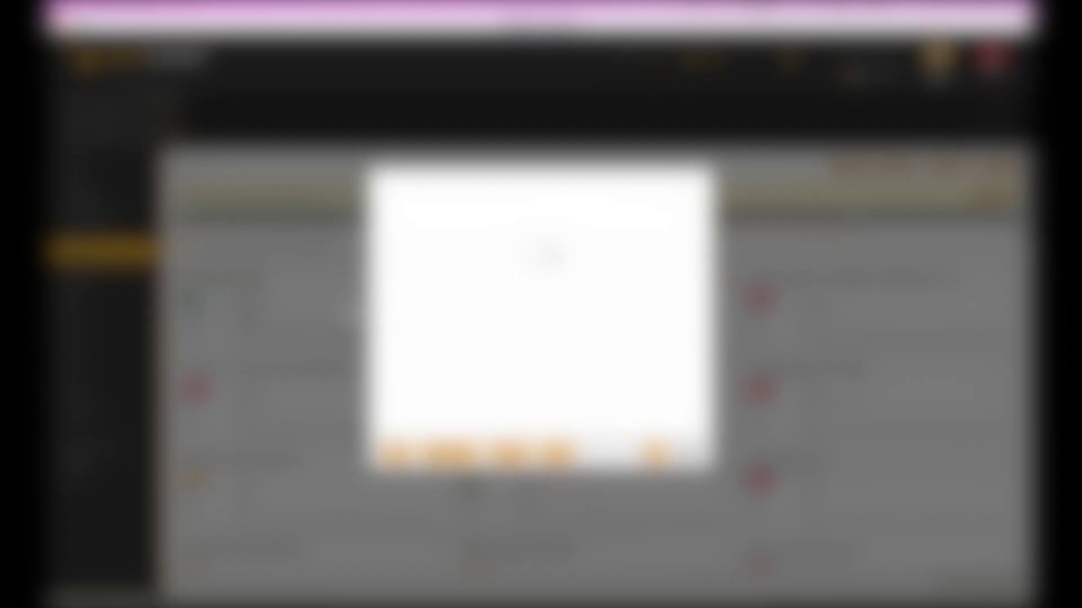
# - Choose HD Freestyle as the fine-tuning option of the ExpressLRS 150Hz preset and look through its other options
pyautogui.click(526, 271)
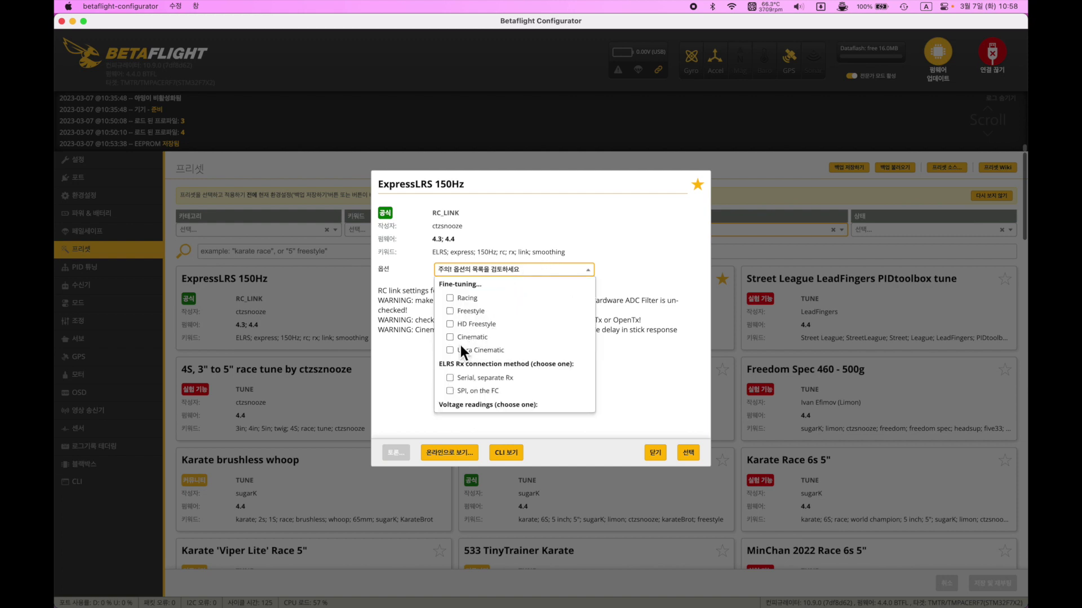
pyautogui.click(484, 327)
pyautogui.scroll(-3, 535, 301)
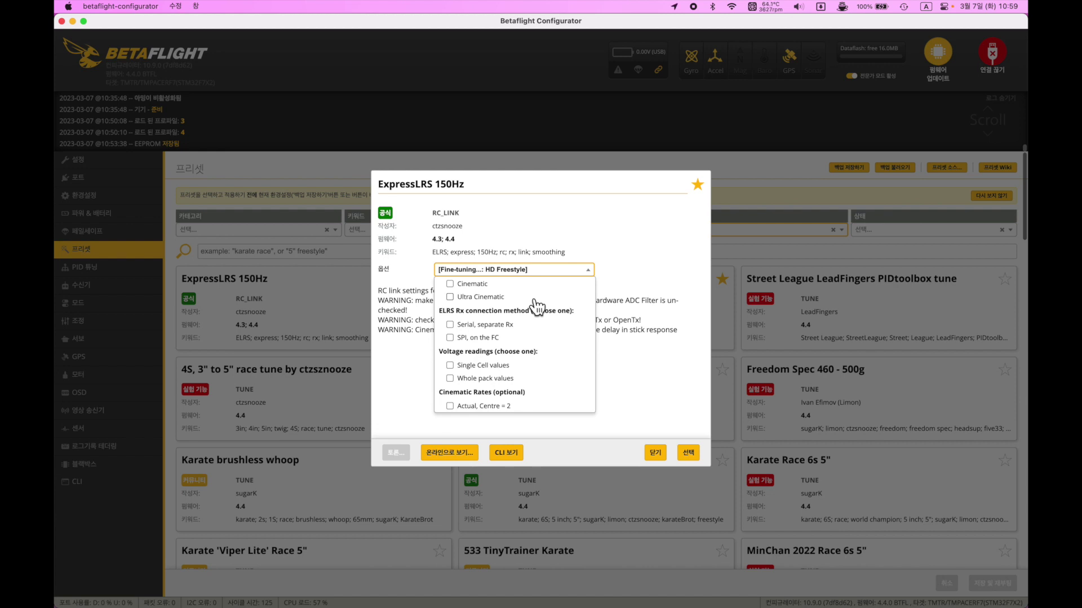
pyautogui.scroll(2, 536, 306)
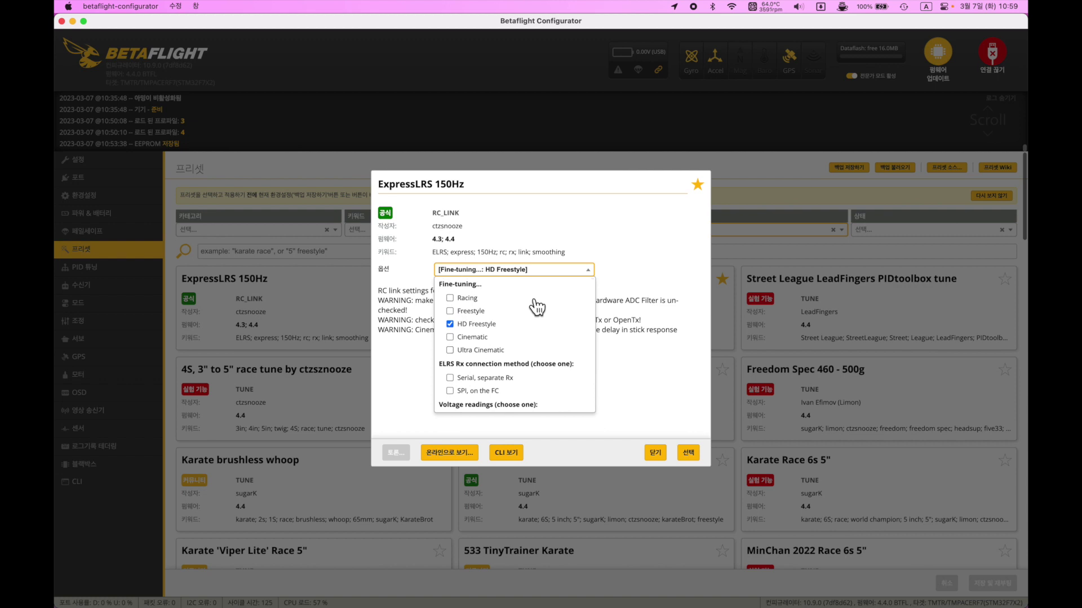
pyautogui.scroll(-2, 536, 306)
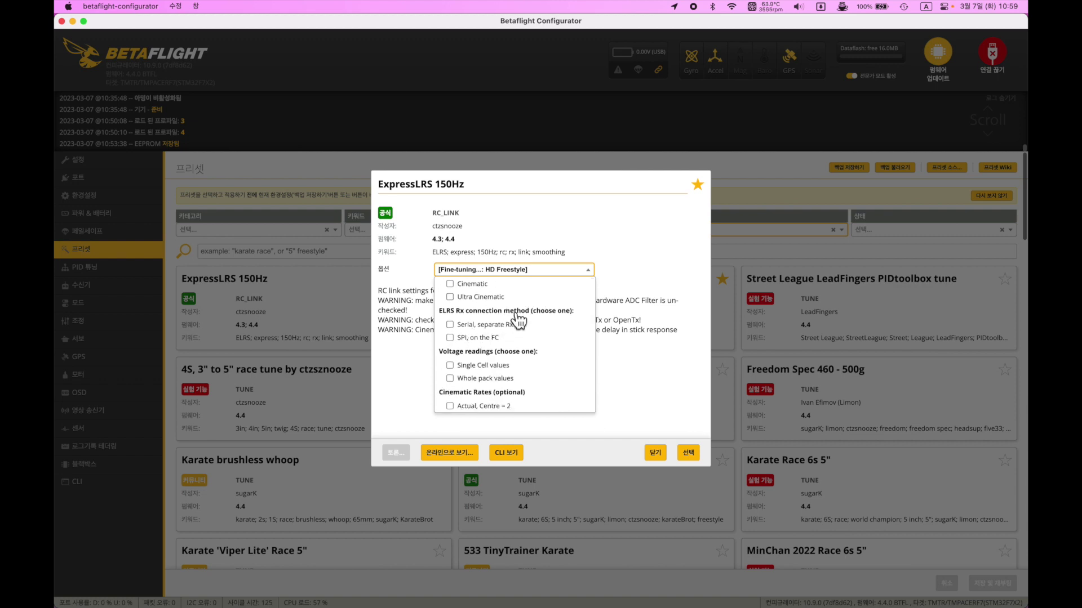
pyautogui.scroll(2, 507, 335)
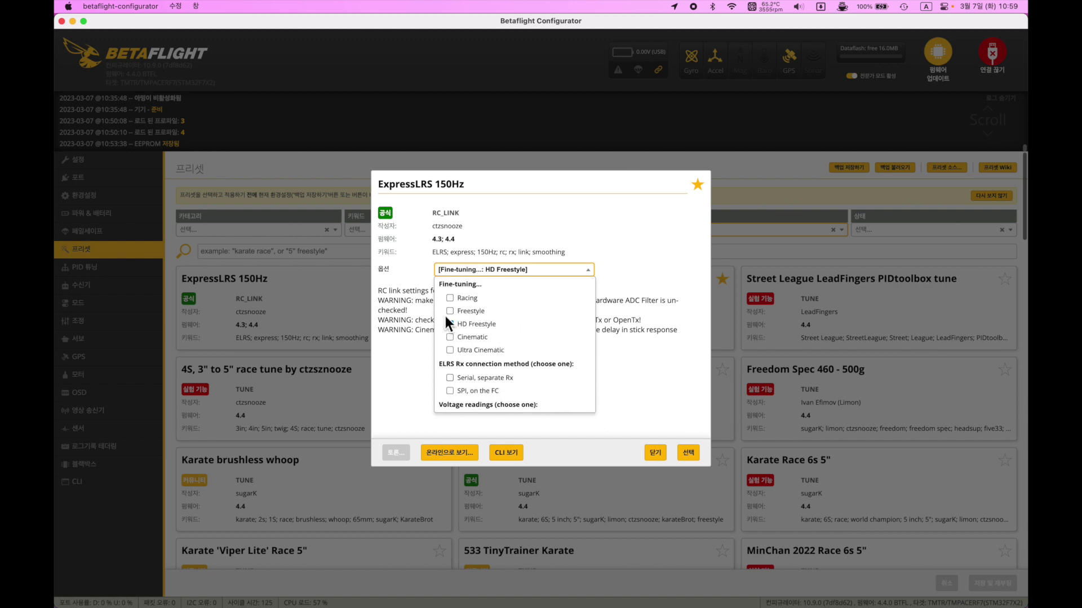
# - Add Serial, separate Rx and Whole pack values to the ExpressLRS 150Hz preset, select it, and save with a reboot
pyautogui.click(488, 378)
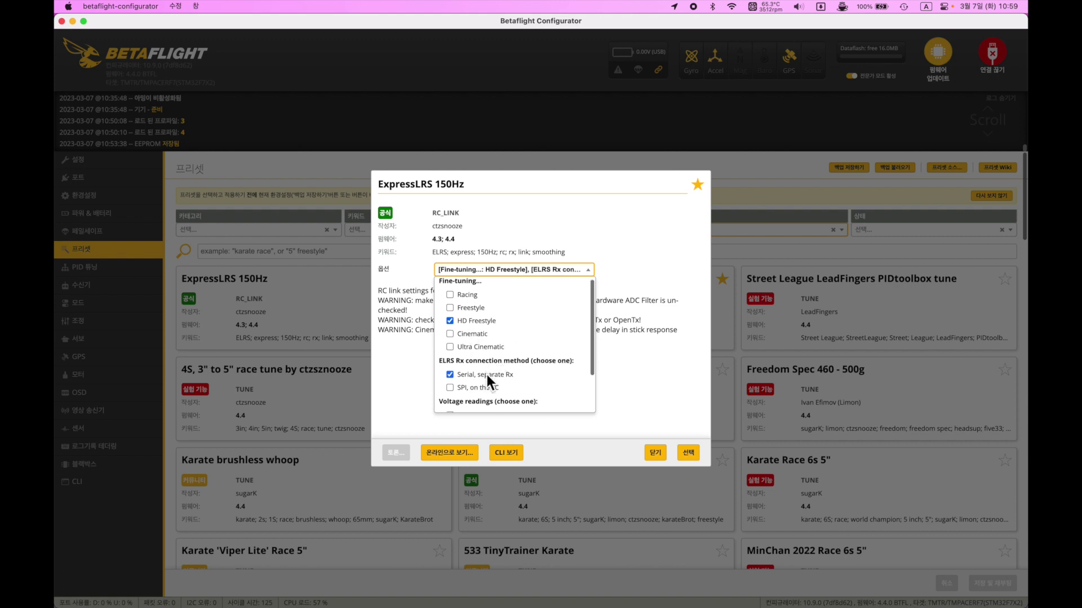
pyautogui.scroll(-2, 486, 374)
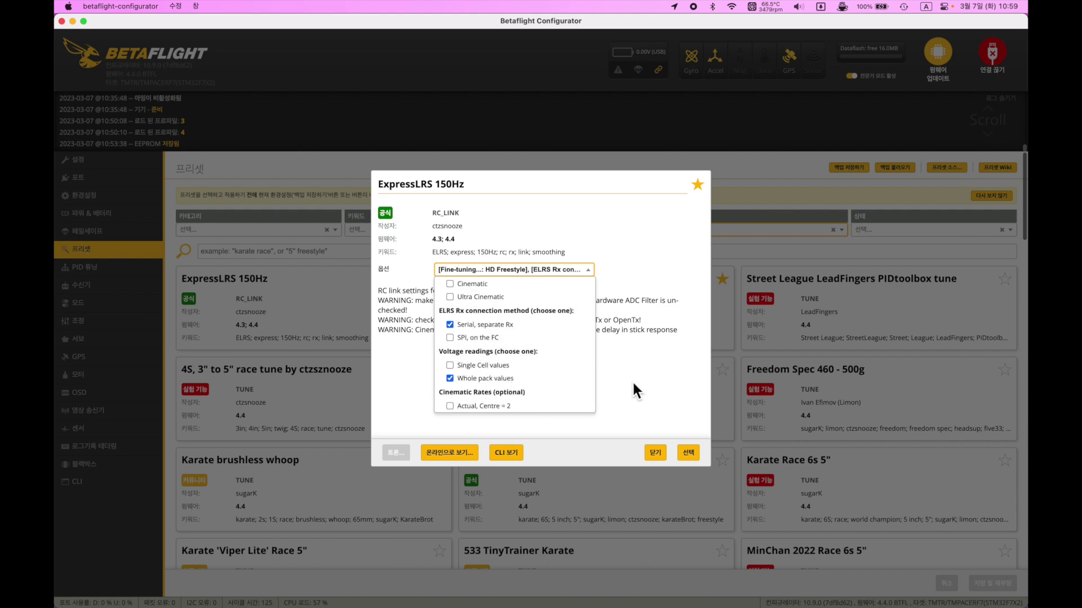
pyautogui.click(650, 383)
pyautogui.click(688, 452)
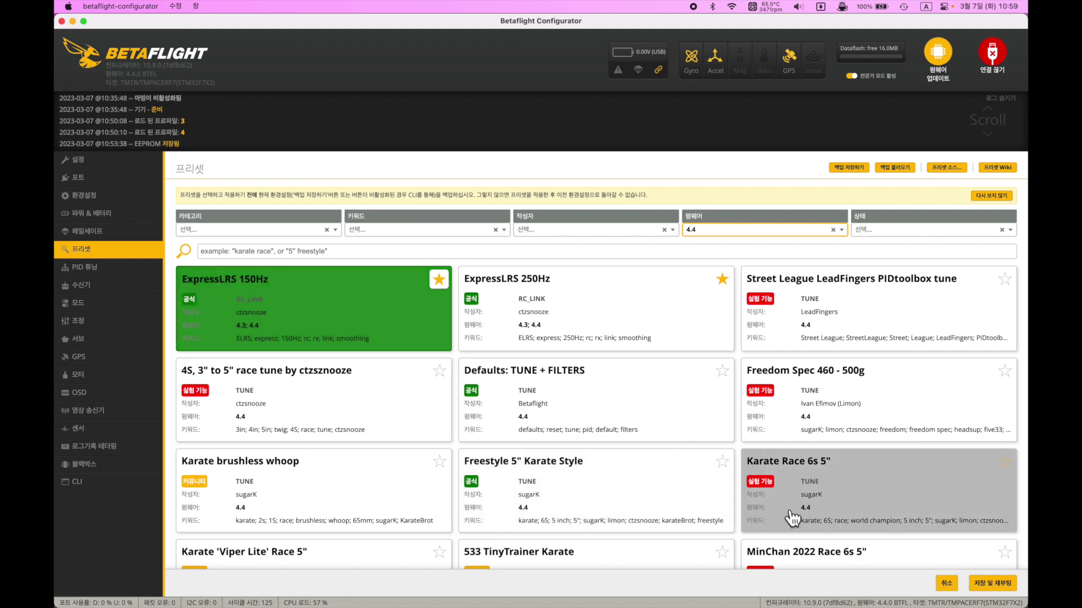
pyautogui.click(983, 582)
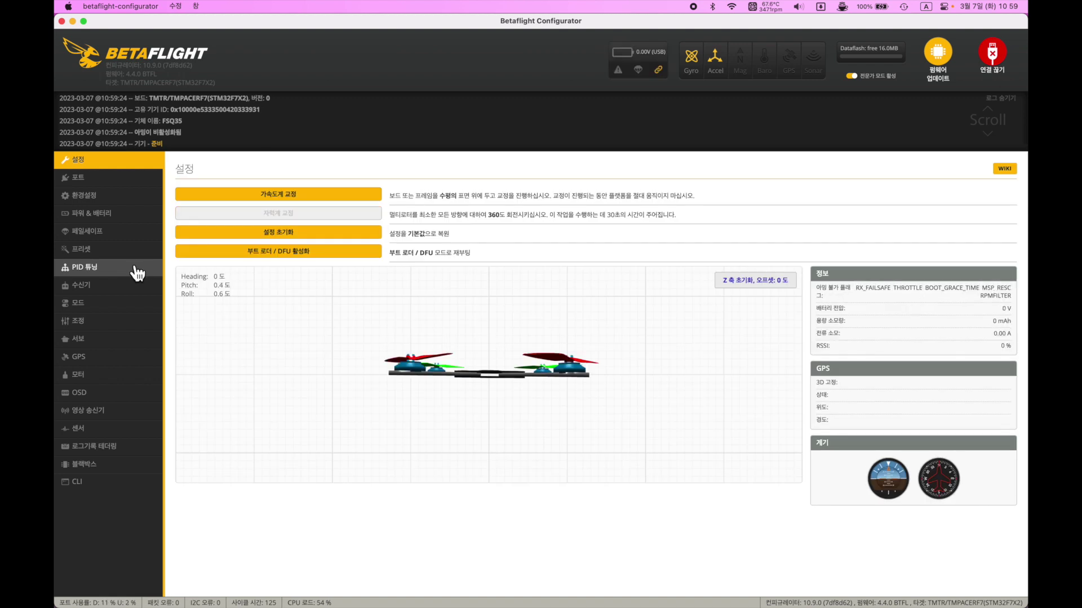
# - Open the PID tuning settings and read the help on feedforward smoothing, feedforward averaging and the I-term relax cutoff
pyautogui.click(138, 268)
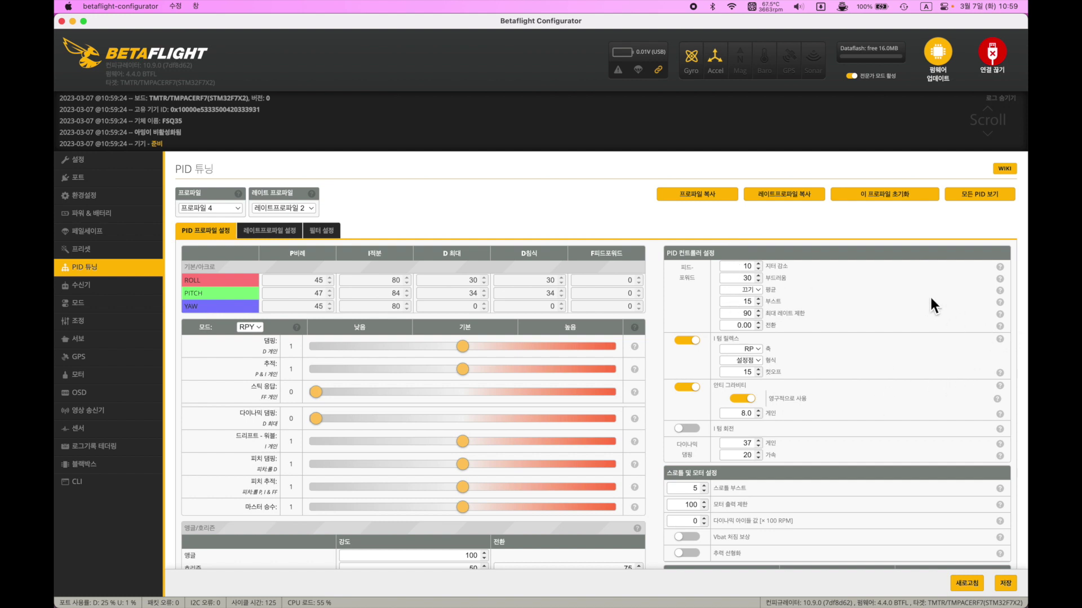
pyautogui.moveTo(1005, 279)
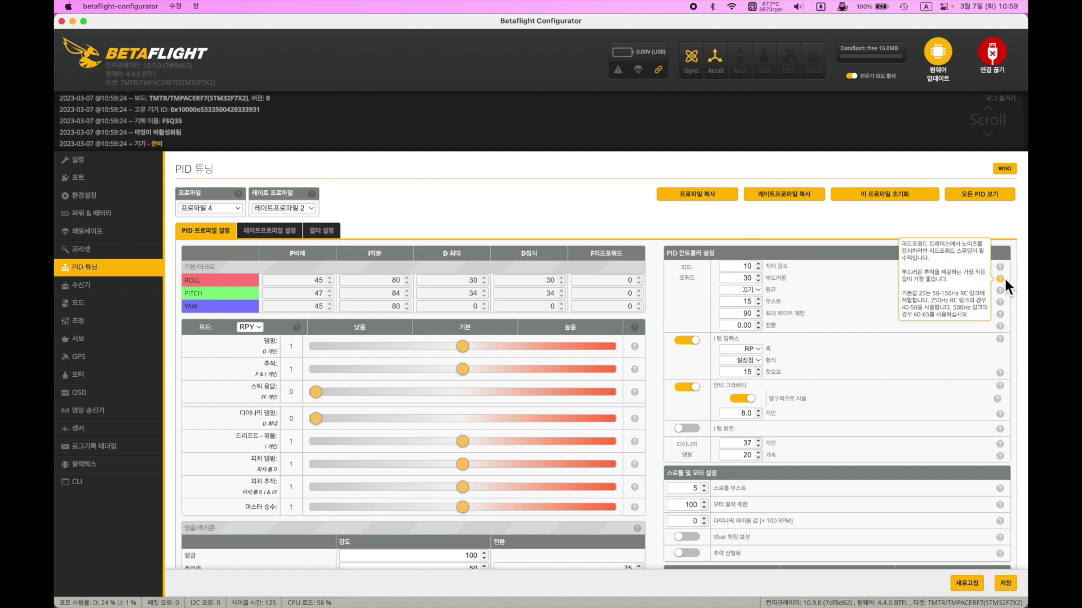
pyautogui.moveTo(1002, 304)
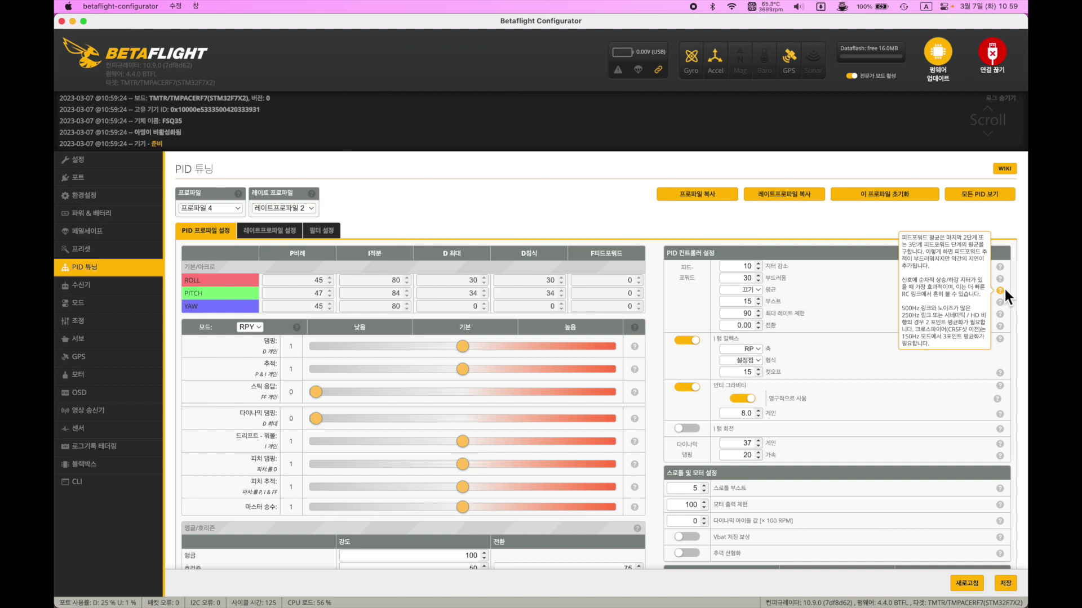
pyautogui.click(741, 289)
pyautogui.click(887, 282)
pyautogui.moveTo(999, 371)
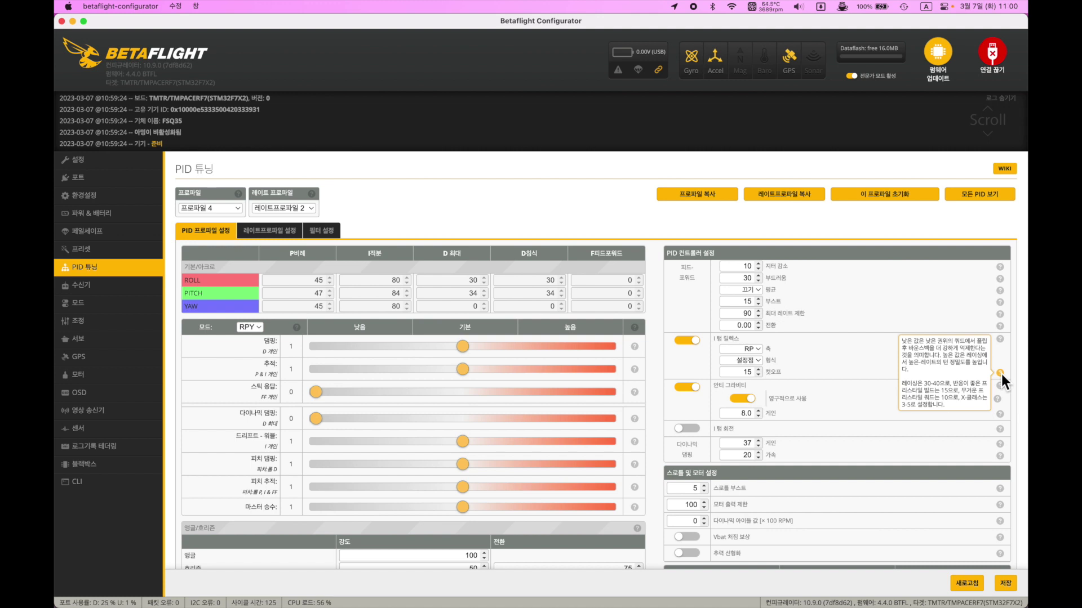
# - Try I-term relax cutoff values of 5 and 10 in profile 4 and reload the PID data without saving
pyautogui.doubleClick(747, 372)
pyautogui.write('5')
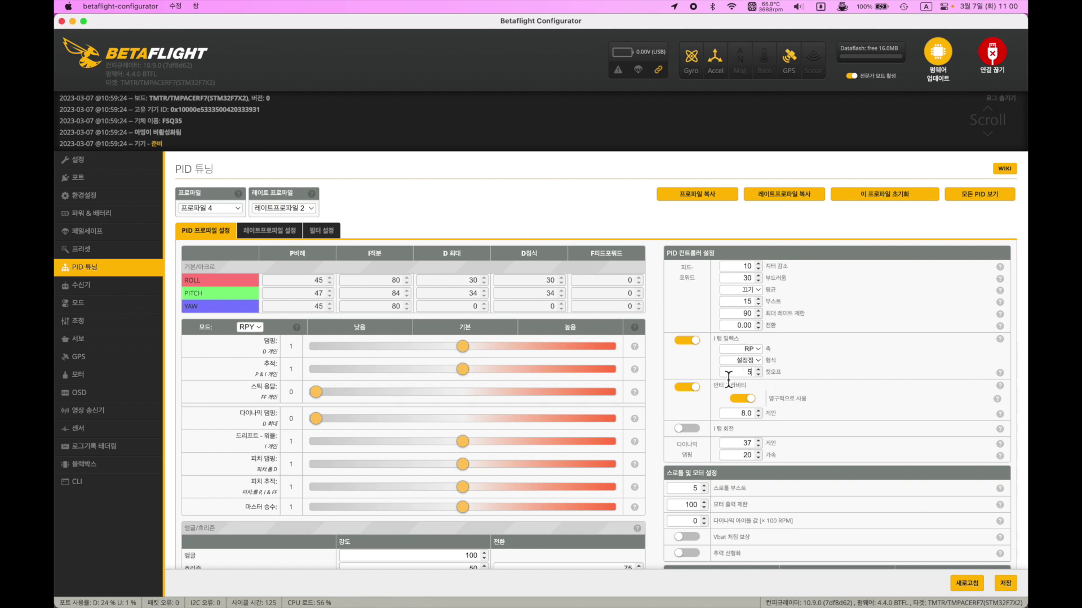
pyautogui.press('super+z')
pyautogui.write('105')
pyautogui.press('BackSpace')
pyautogui.write('90')
pyautogui.press('BackSpace')
pyautogui.press('BackSpace')
pyautogui.write('0')
pyautogui.click(236, 208)
pyautogui.click(967, 583)
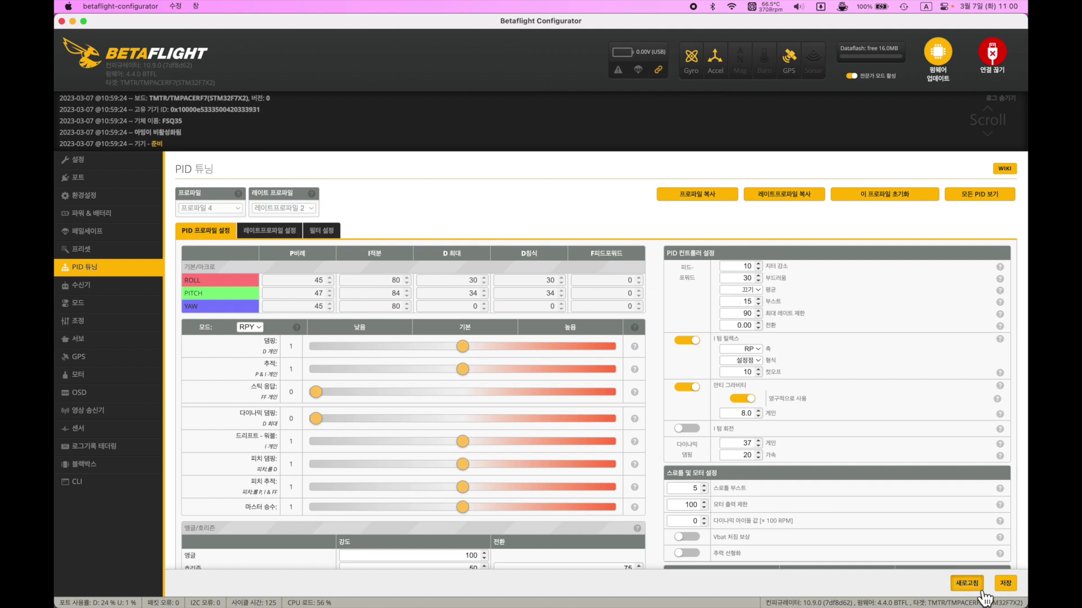
# - Switch to PID profile 1 and view its PID gains, feedforward and controller settings
pyautogui.click(219, 208)
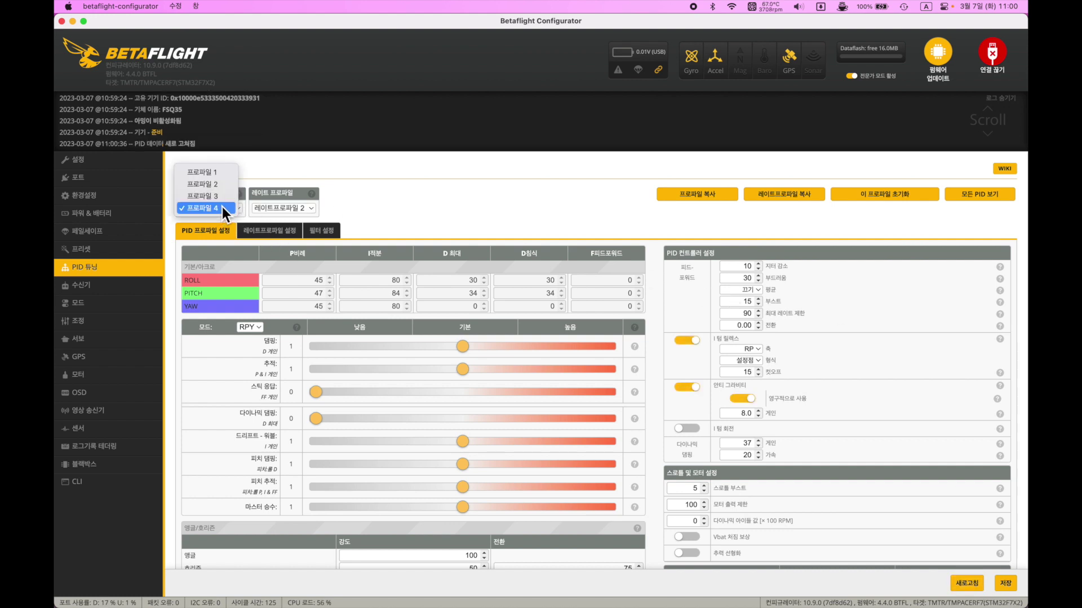
pyautogui.click(227, 173)
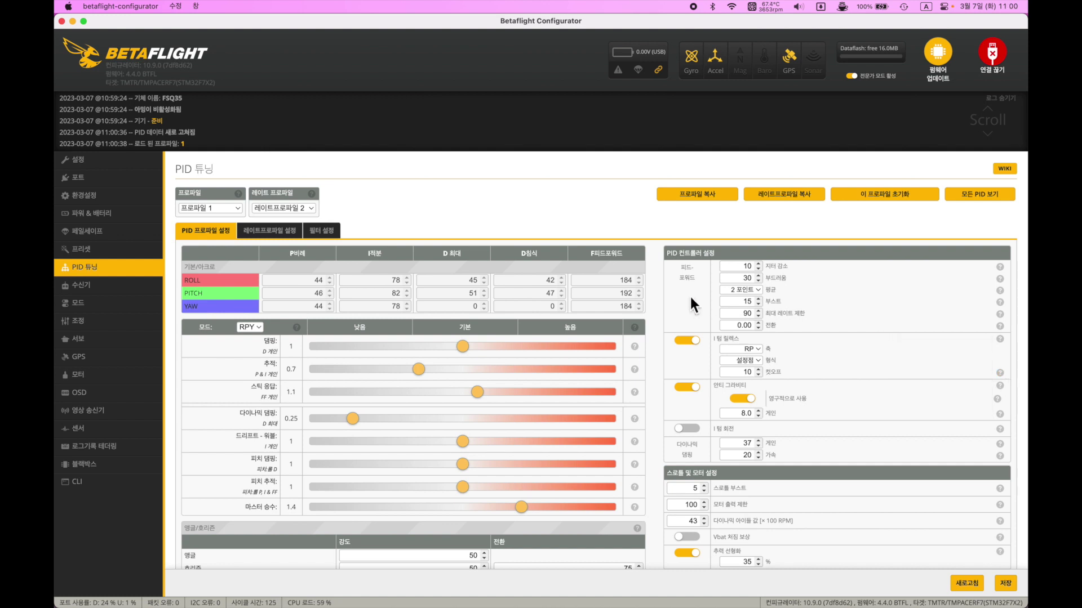
pyautogui.scroll(-3, 630, 249)
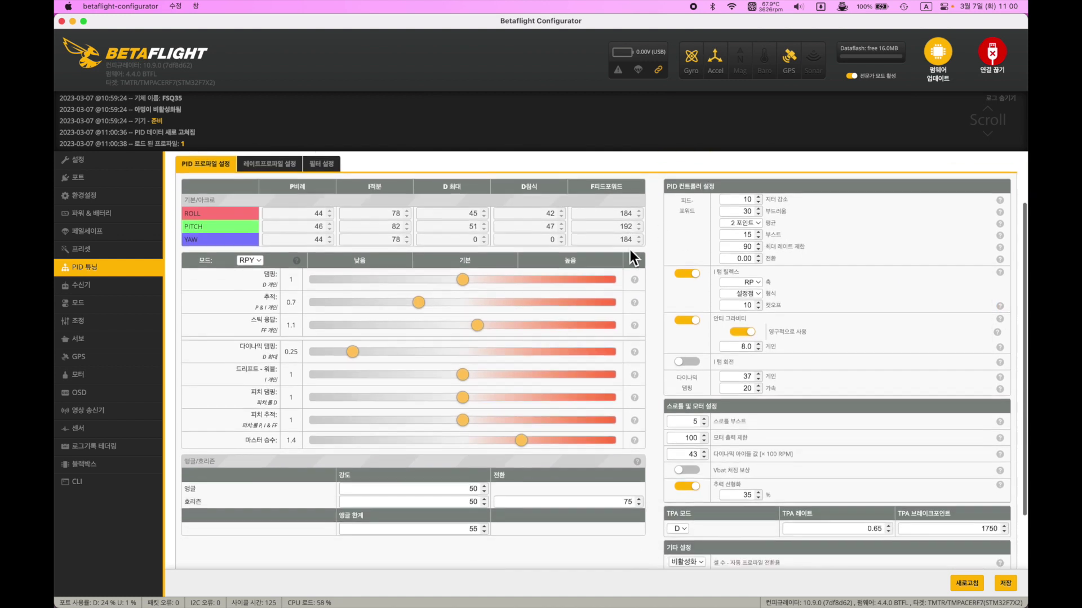
# - Compare the feedforward smoothing of PID profiles 1 and 2, read its help text, and return to profile 1
pyautogui.scroll(3, 630, 249)
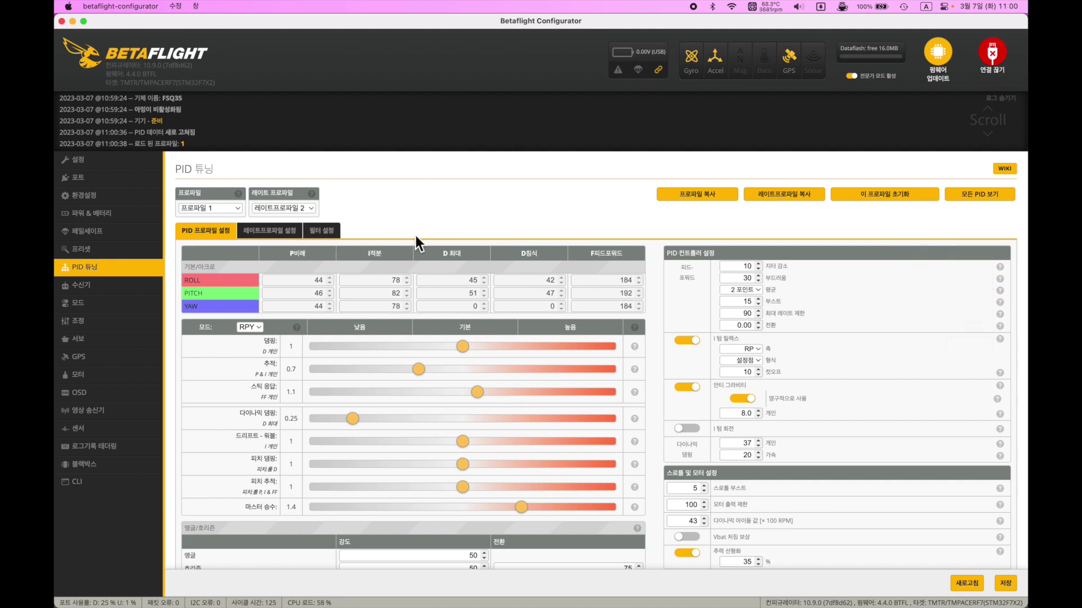
pyautogui.click(196, 210)
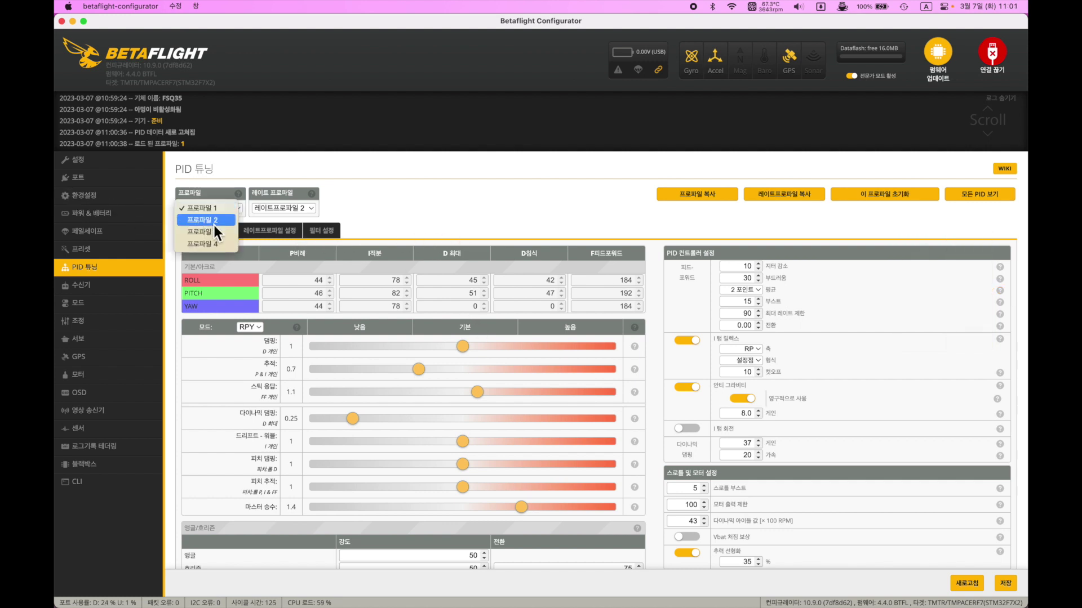
pyautogui.click(213, 223)
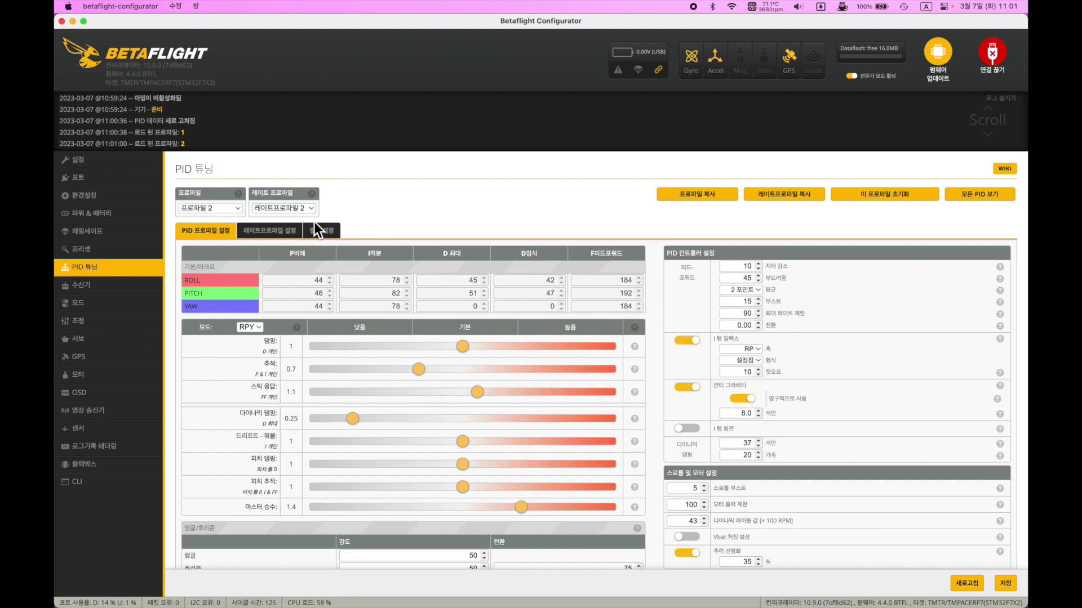
pyautogui.click(201, 206)
pyautogui.click(212, 198)
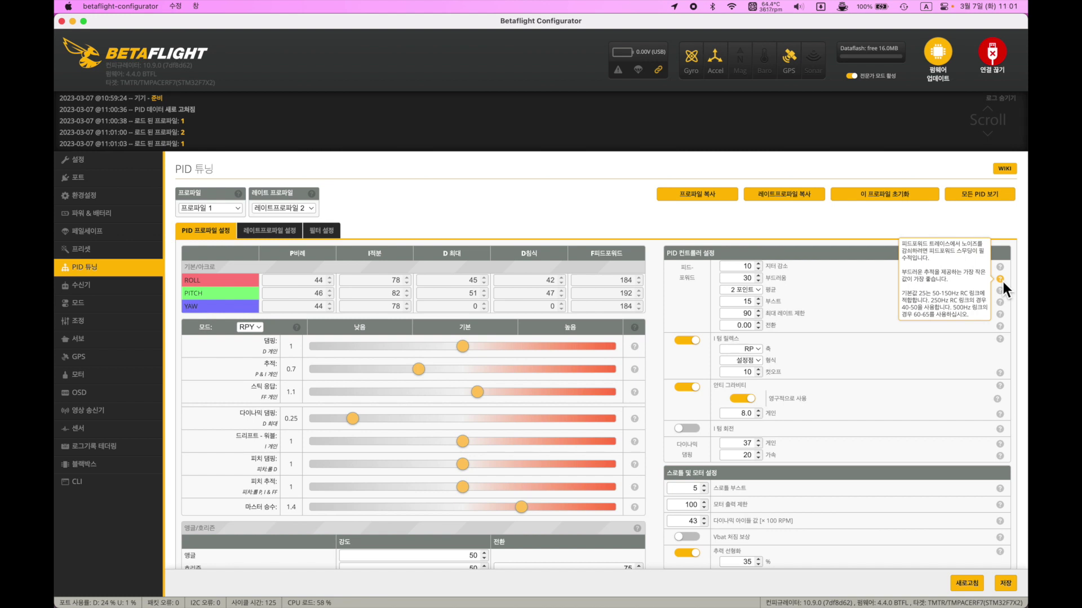
pyautogui.doubleClick(734, 280)
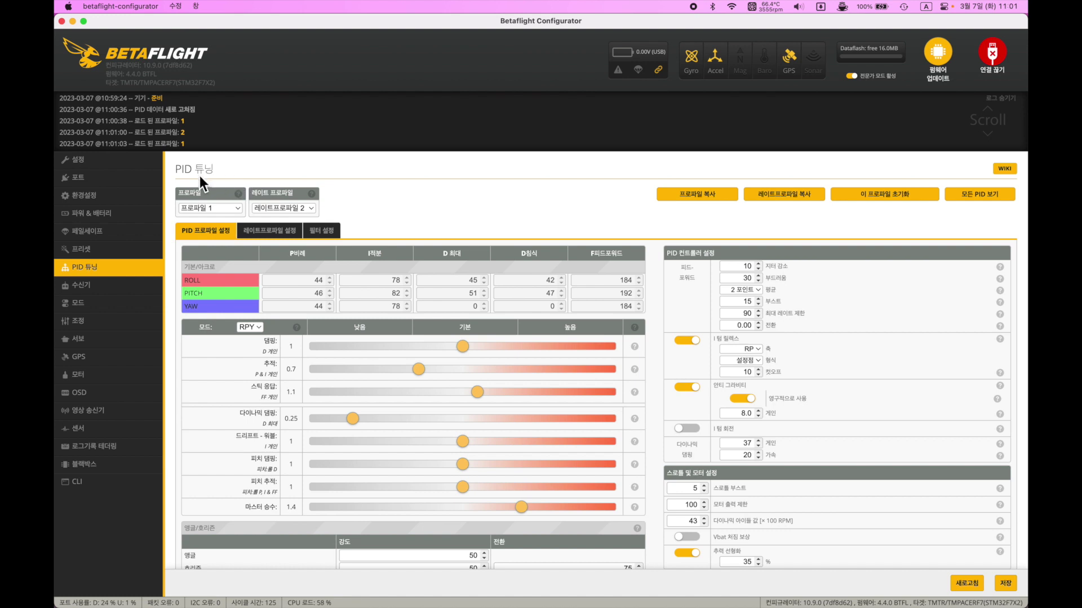
pyautogui.click(209, 207)
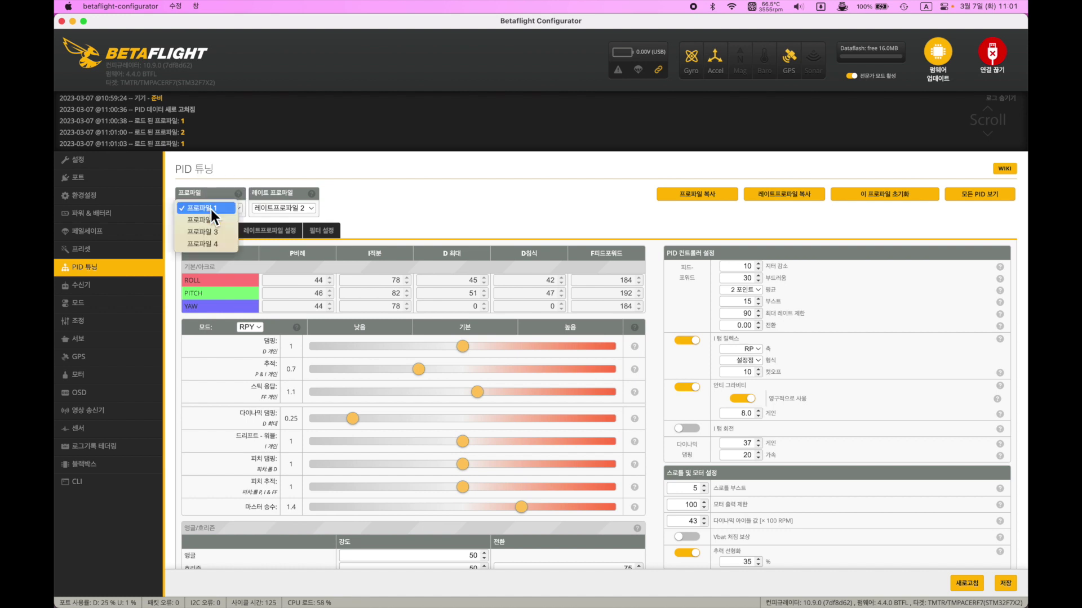
pyautogui.click(207, 220)
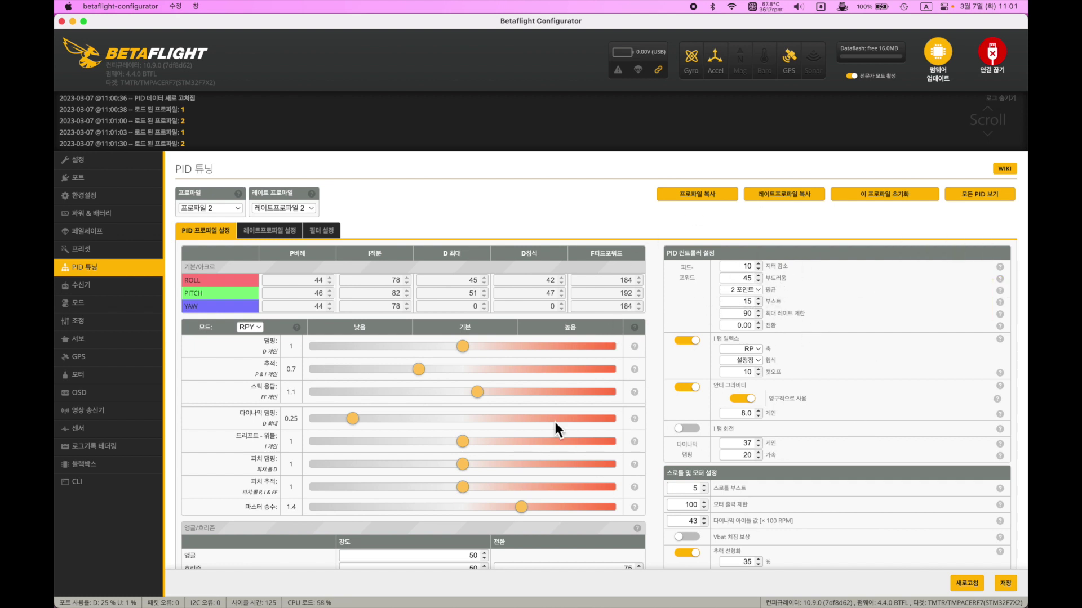
pyautogui.click(214, 207)
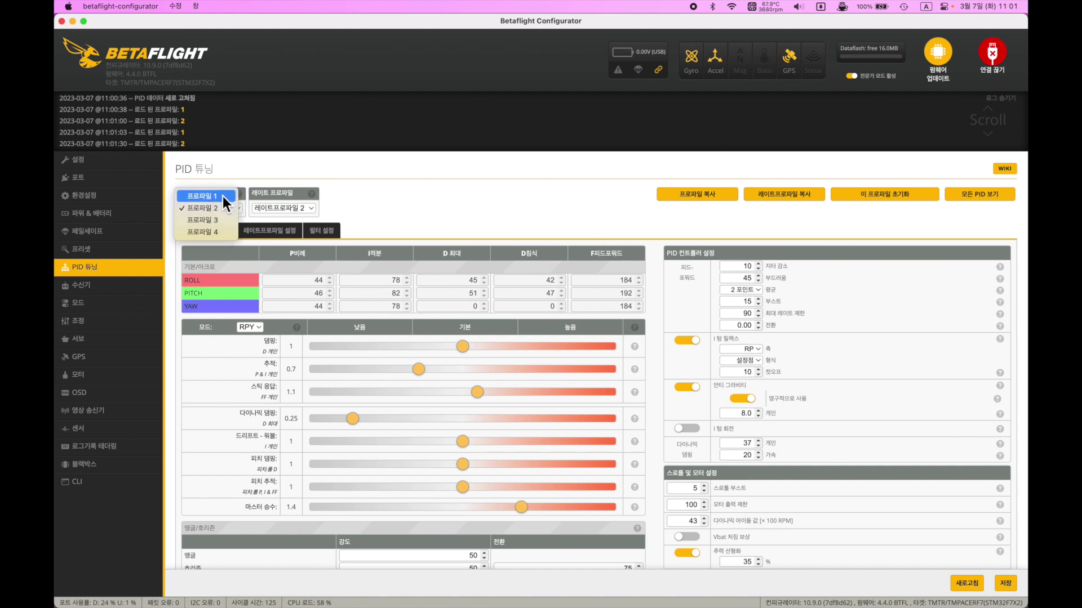
pyautogui.click(218, 194)
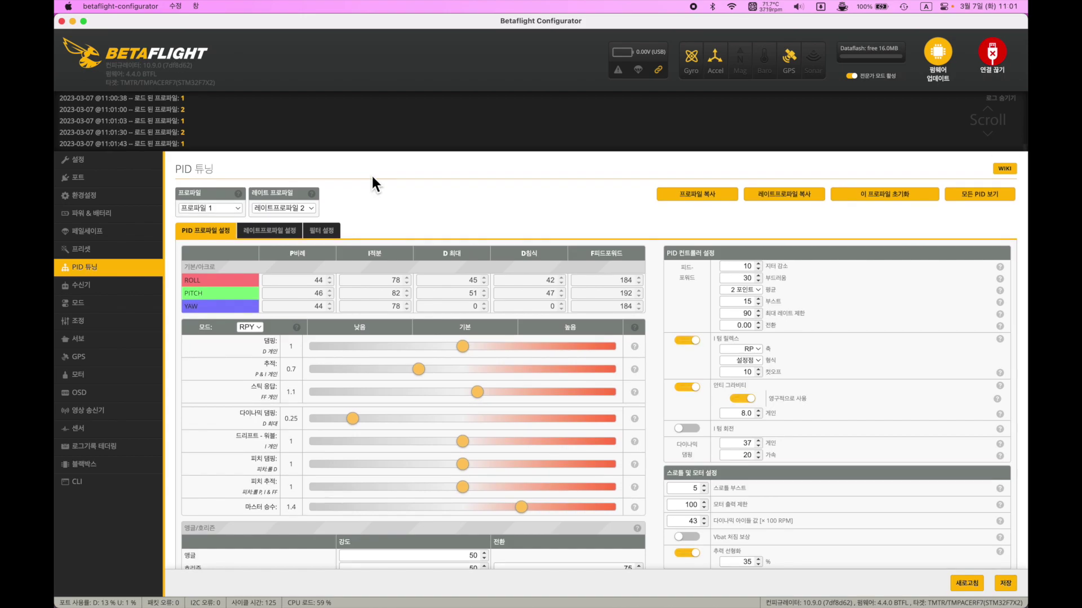
pyautogui.scroll(-5, 371, 175)
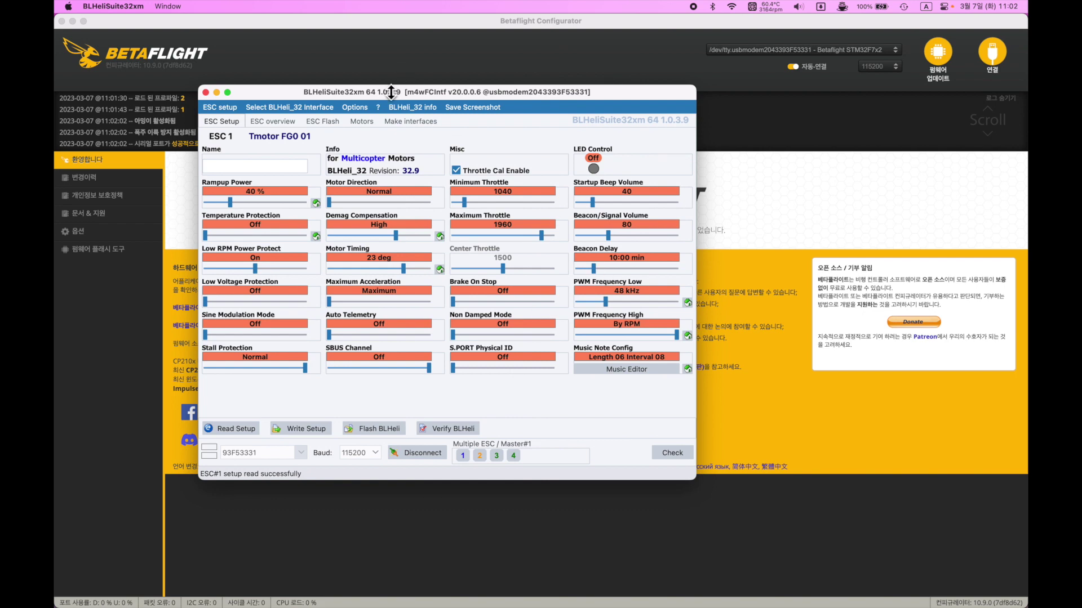
# - In BLHeliSuite32, try a Rampup Power of 50 % for ESC 1 and set it back to 40 %
pyautogui.moveTo(381, 93); pyautogui.dragTo(455, 132)
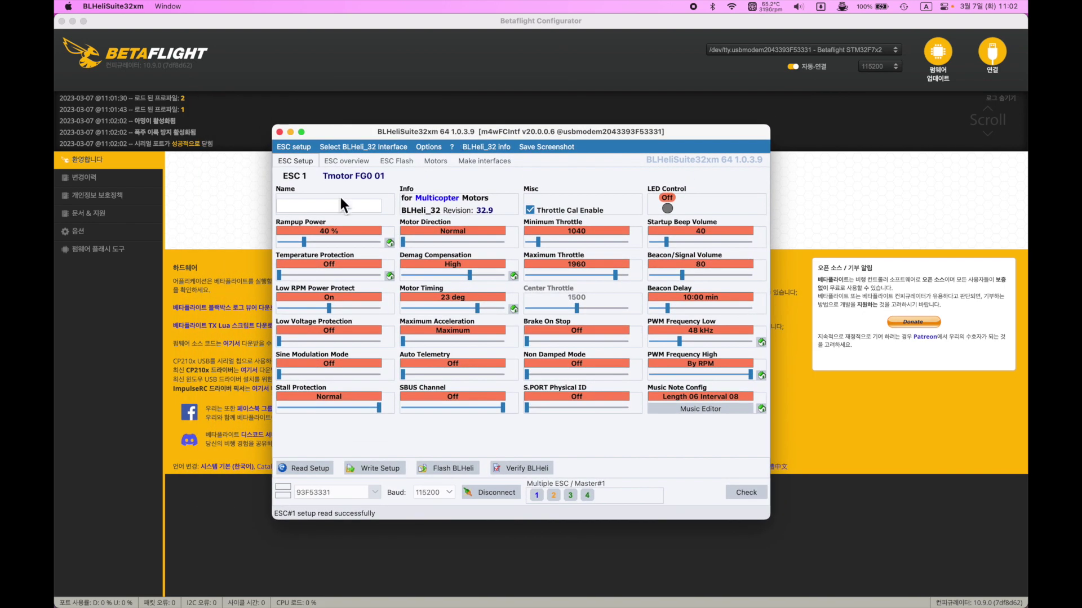
pyautogui.click(317, 241)
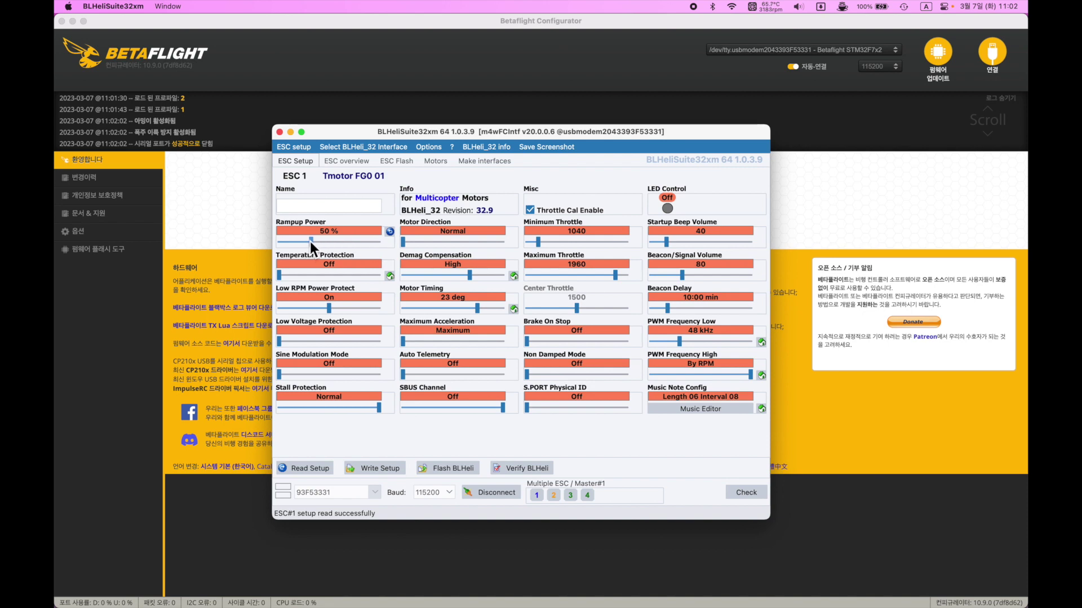
pyautogui.moveTo(310, 241); pyautogui.dragTo(306, 242)
pyautogui.press('Left')
pyautogui.press('Left')
pyautogui.press('Left')
pyautogui.press('Left')
pyautogui.press('Left')
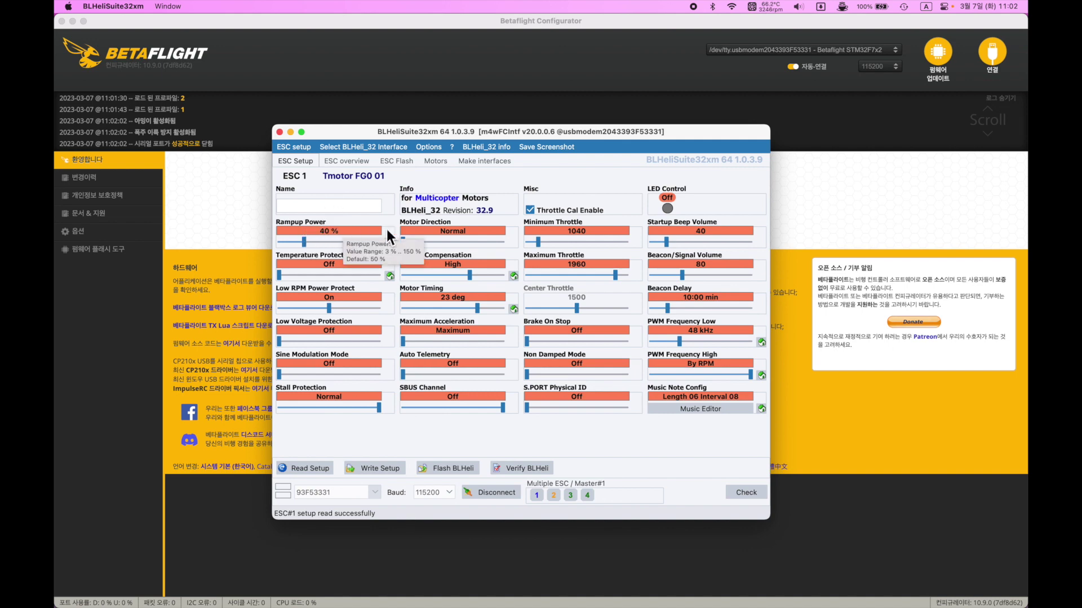
pyautogui.moveTo(433, 222)
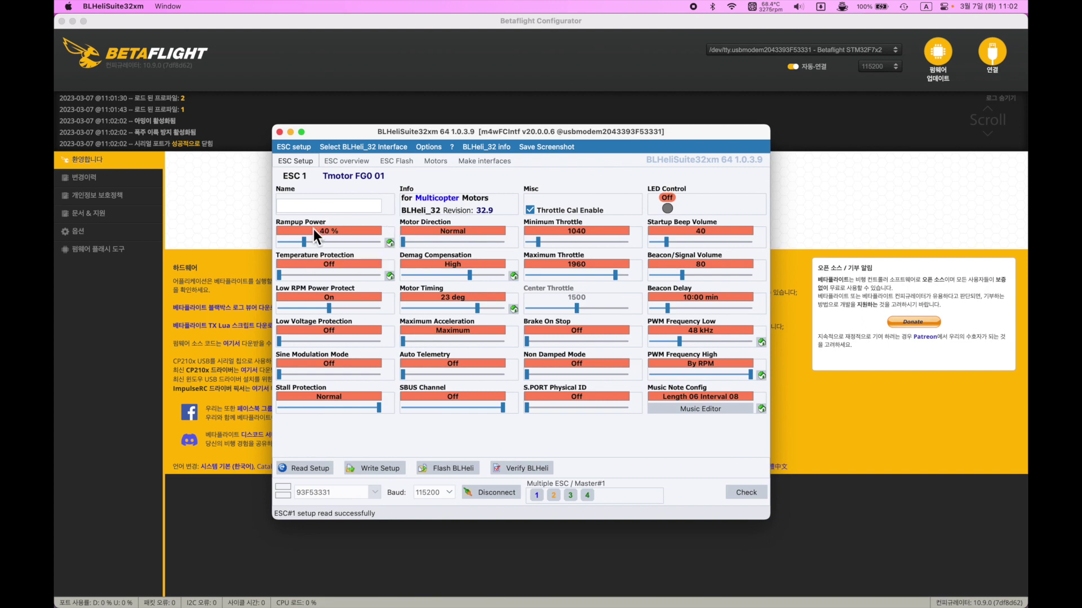
pyautogui.scroll(-1, 305, 242)
pyautogui.scroll(4, 305, 242)
# - Try several Motor Timing values for ESC 1 and return the timing to 23 deg
pyautogui.moveTo(484, 307)
pyautogui.mouseDown()
pyautogui.moveTo(516, 306)
pyautogui.moveTo(500, 308)
pyautogui.mouseUp()
pyautogui.click(408, 307)
pyautogui.click(464, 309)
pyautogui.moveTo(409, 310); pyautogui.dragTo(478, 312)
pyautogui.moveTo(479, 312); pyautogui.dragTo(257, 314)
pyautogui.moveTo(405, 308); pyautogui.dragTo(480, 318)
pyautogui.moveTo(479, 306); pyautogui.dragTo(458, 310)
pyautogui.moveTo(455, 310); pyautogui.dragTo(477, 310)
# - Reset ESC 1's Demag Compensation to its default of Low and set it back to High
pyautogui.moveTo(517, 276)
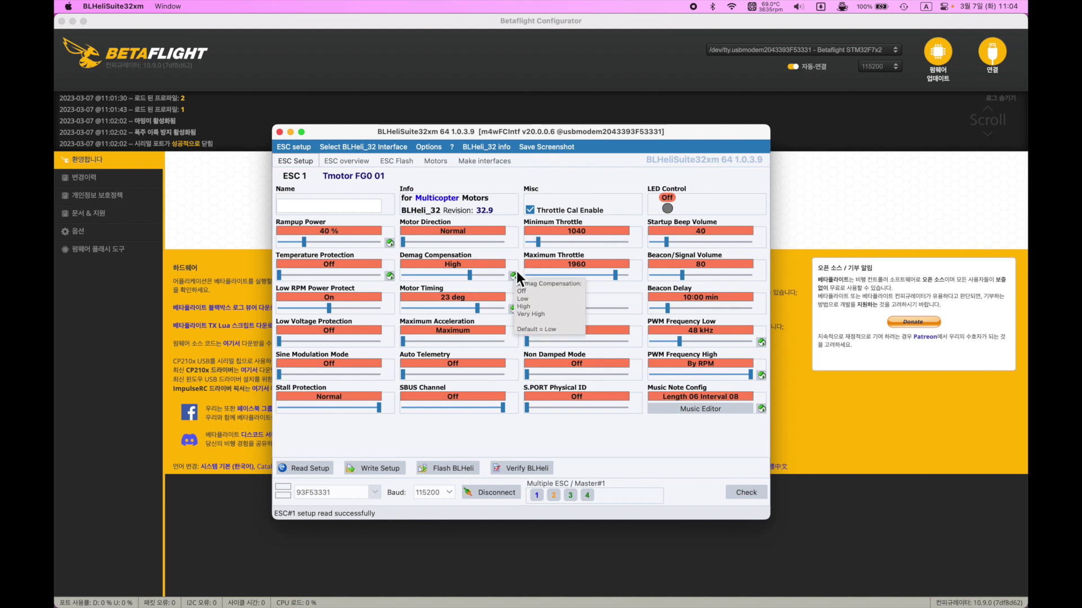
pyautogui.click(515, 273)
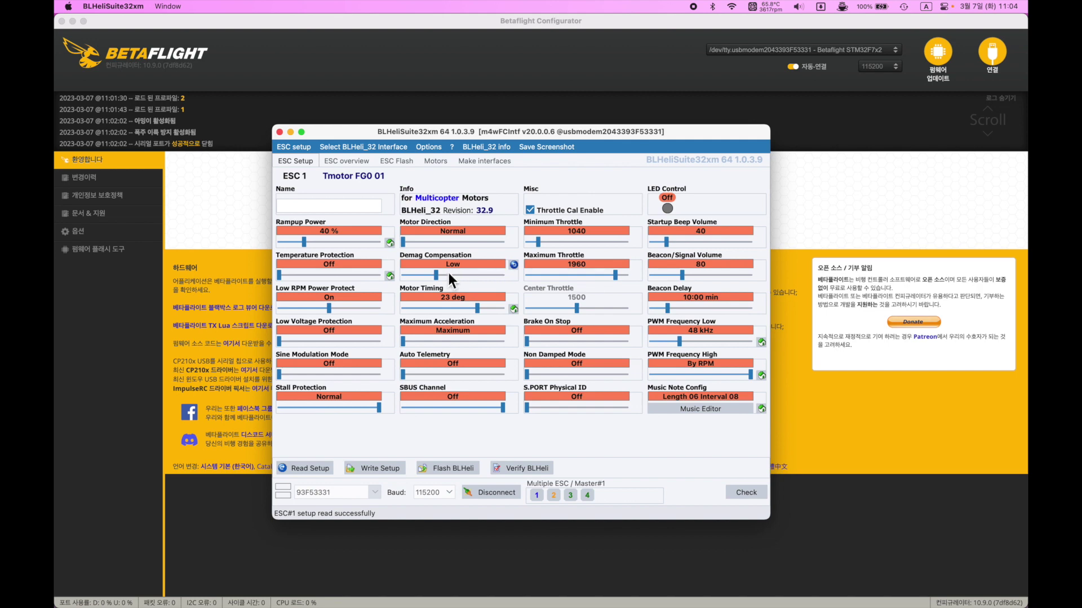
pyautogui.moveTo(438, 274); pyautogui.dragTo(464, 279)
# - Reset PWM Frequency Low and High to 24 kHz and return PWM Frequency High to By RPM
pyautogui.moveTo(683, 343); pyautogui.dragTo(671, 347)
pyautogui.click(759, 342)
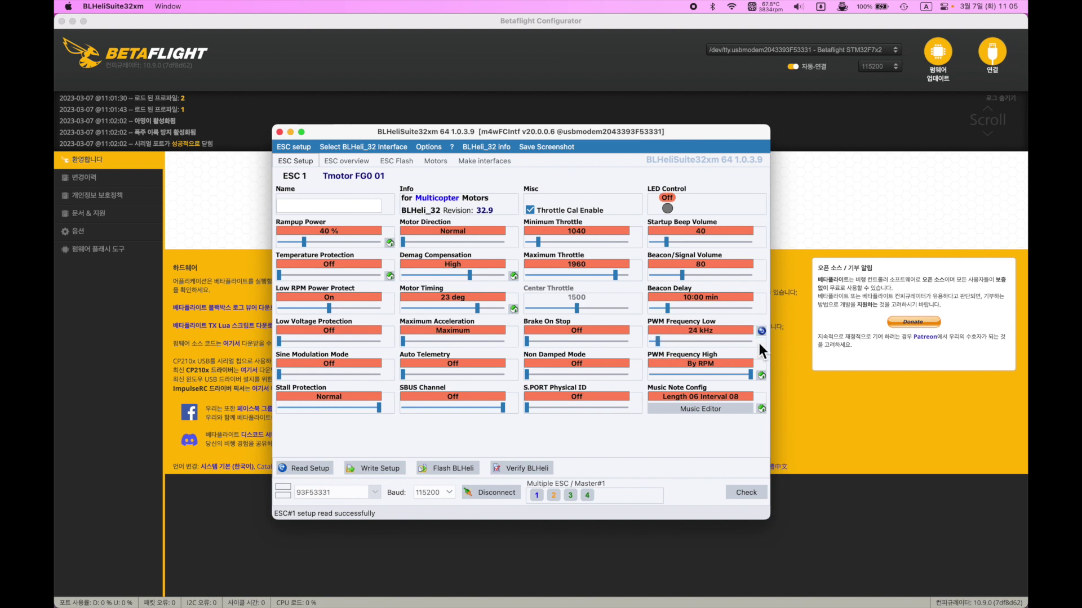
pyautogui.click(761, 375)
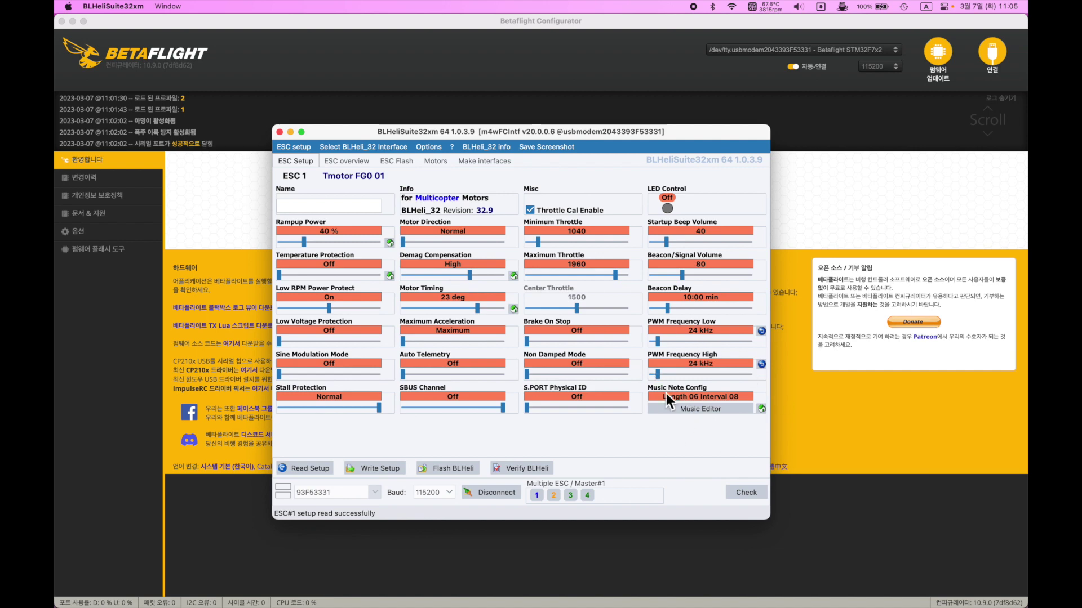
pyautogui.moveTo(658, 374); pyautogui.dragTo(746, 384)
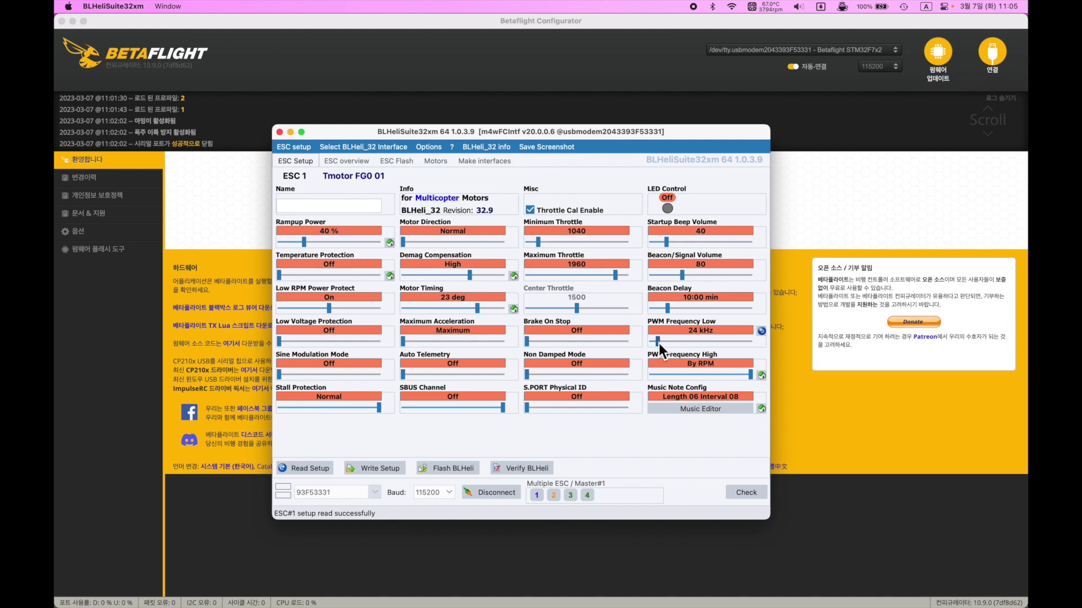
# - Reset both PWM frequencies to their defaults and adjust PWM Frequency Low and High to higher settings
pyautogui.moveTo(658, 343); pyautogui.dragTo(643, 346)
pyautogui.click(761, 343)
pyautogui.click(761, 375)
pyautogui.moveTo(660, 374); pyautogui.dragTo(712, 375)
pyautogui.moveTo(661, 341); pyautogui.dragTo(692, 350)
pyautogui.click(682, 374)
pyautogui.click(683, 375)
pyautogui.moveTo(749, 376); pyautogui.dragTo(681, 382)
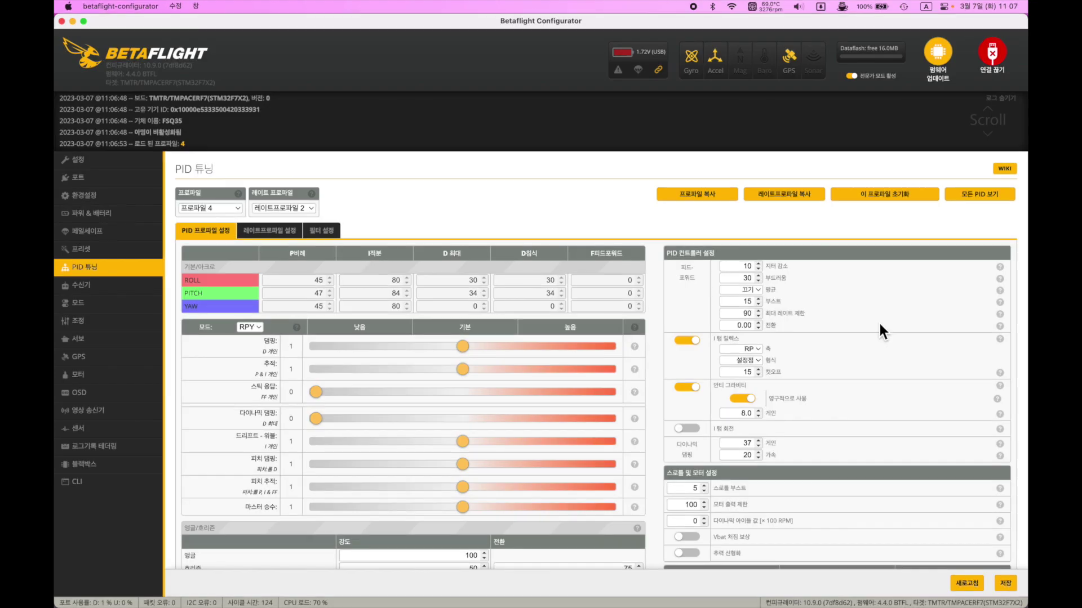
# - Enable thrust linearization in PID profile 4 and set it to 35 %
pyautogui.scroll(-5, 877, 321)
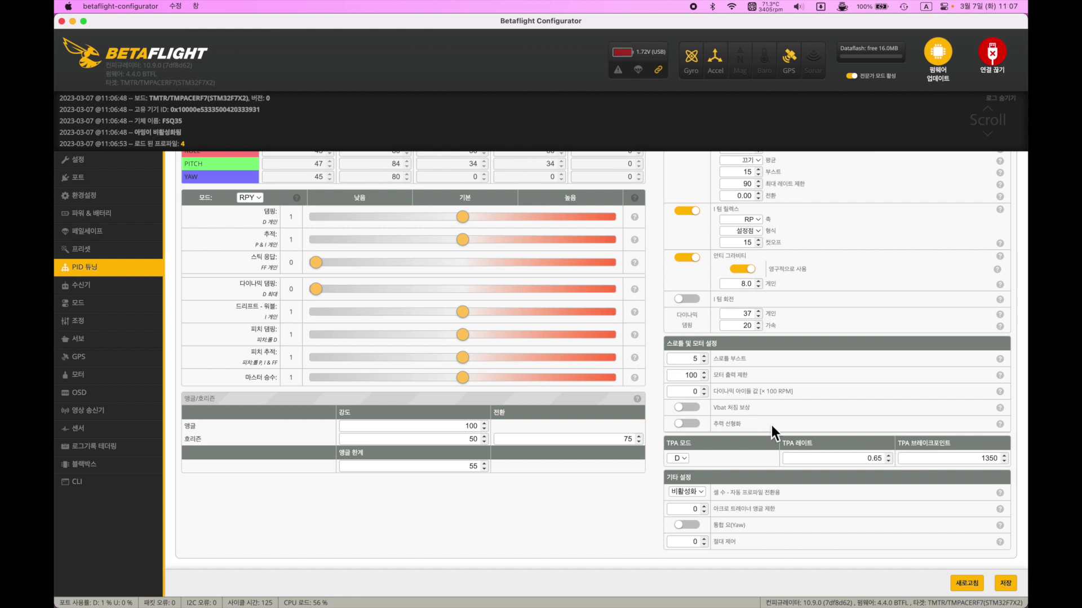
pyautogui.moveTo(999, 424)
pyautogui.click(695, 427)
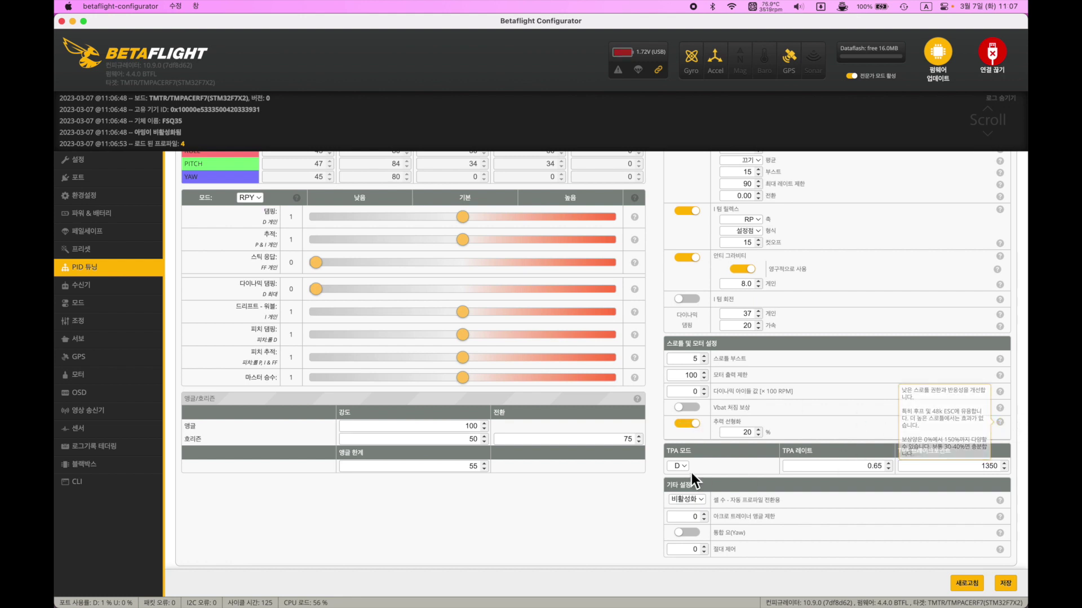
pyautogui.doubleClick(748, 433)
pyautogui.write('35')
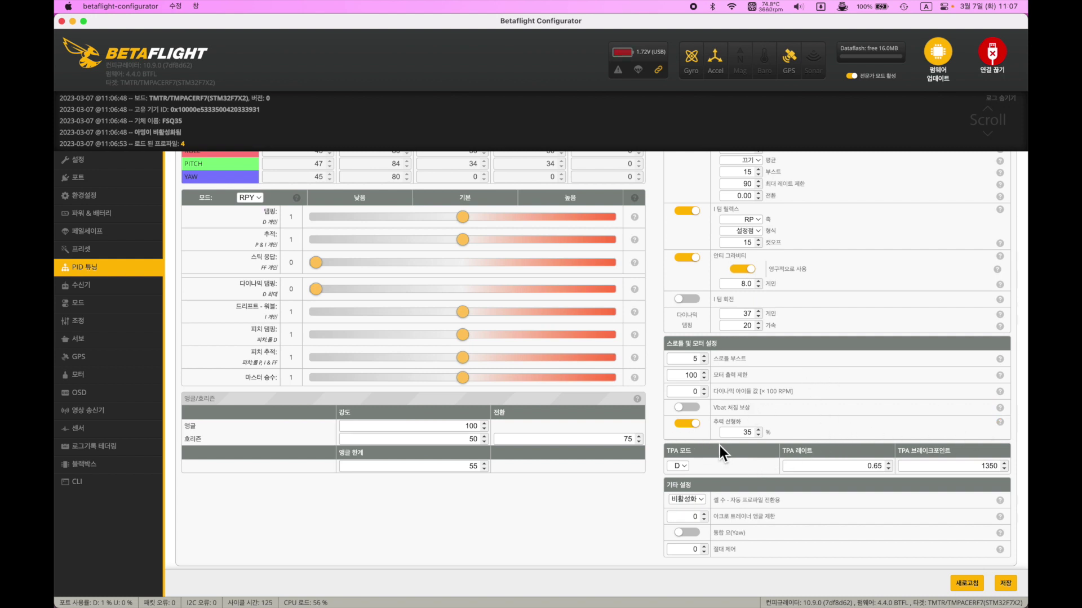
# - Try PD as the TPA mode in PID profile 4 and return the mode to D
pyautogui.scroll(3, 787, 407)
pyautogui.scroll(-3, 787, 407)
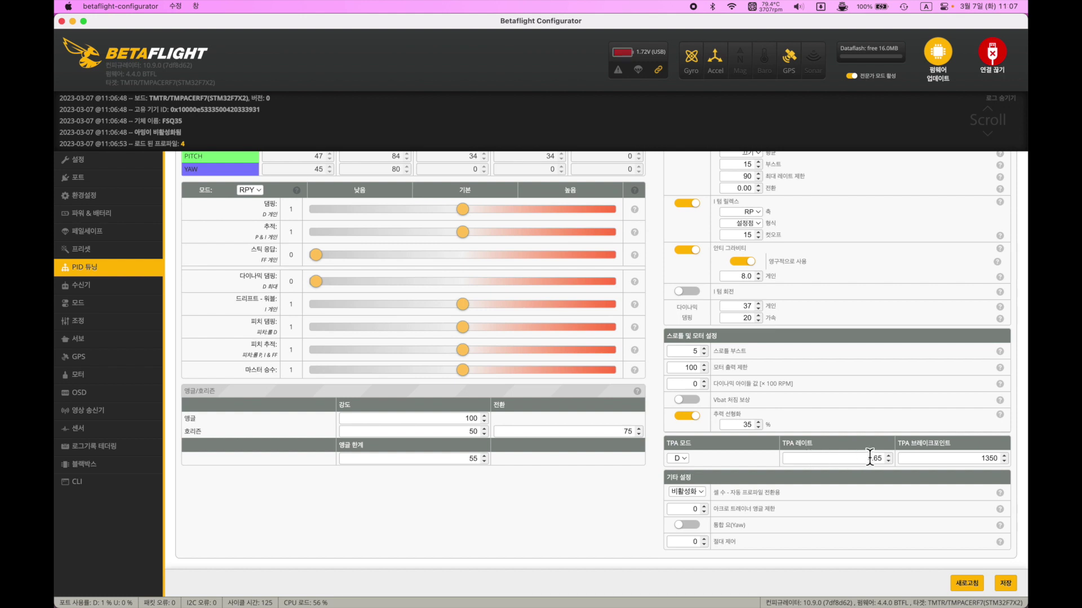
pyautogui.doubleClick(969, 457)
pyautogui.click(685, 458)
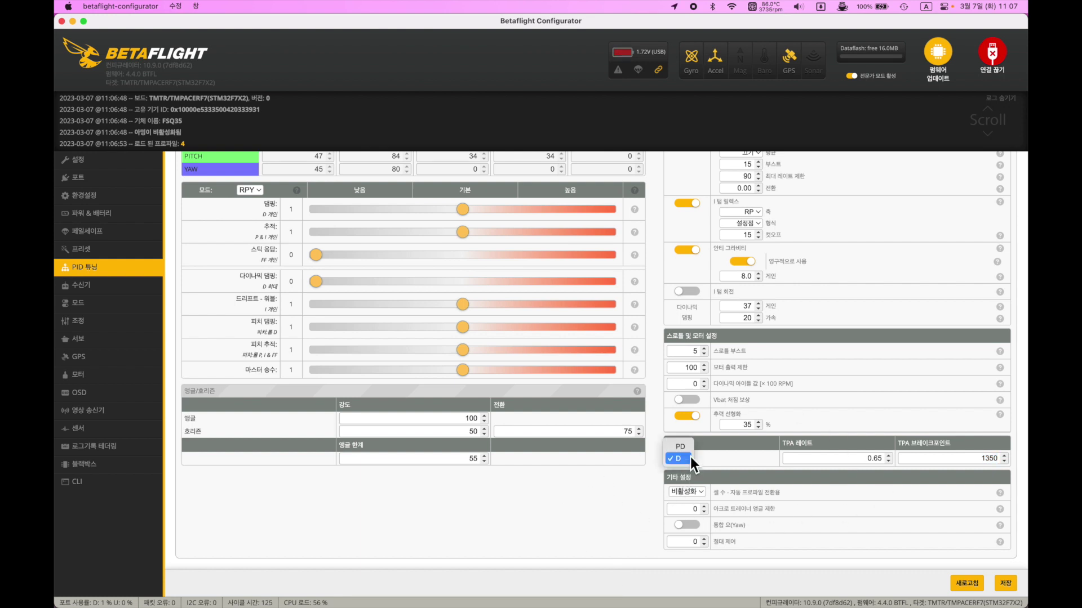
pyautogui.click(684, 449)
pyautogui.click(679, 461)
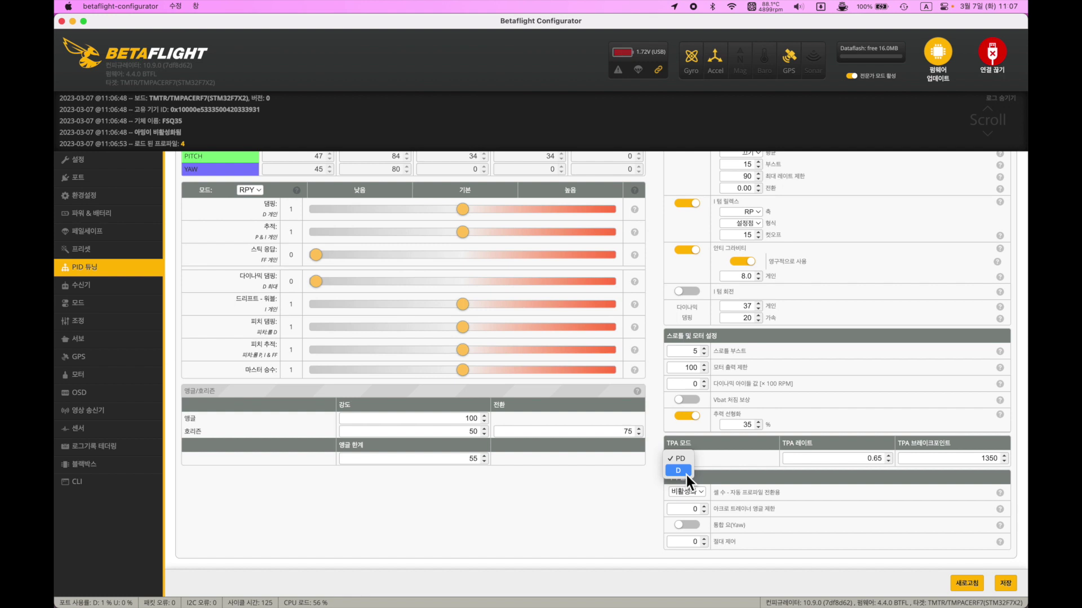
pyautogui.click(688, 475)
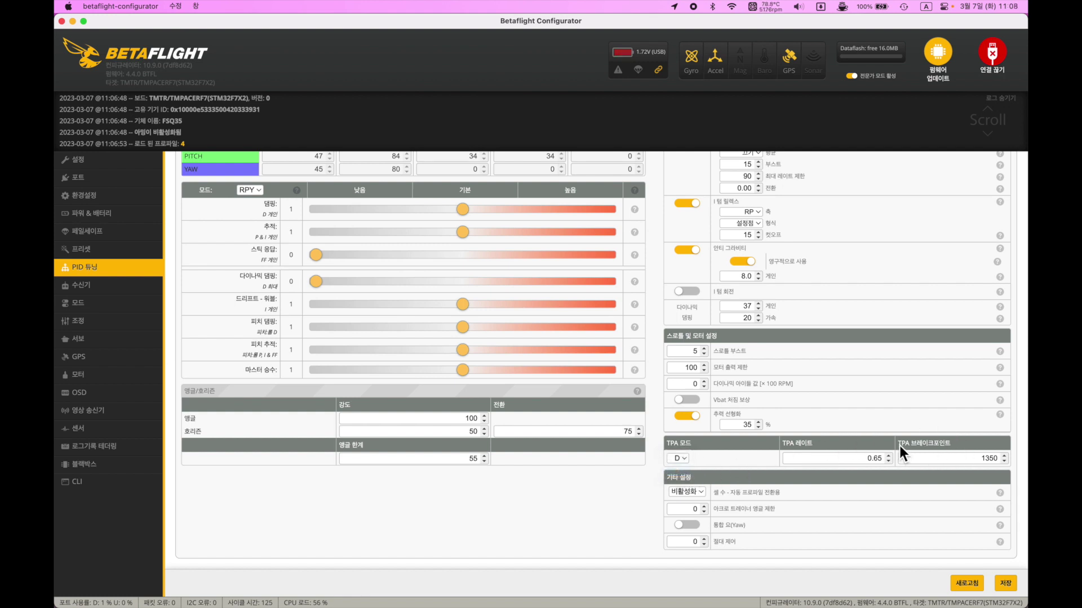
# - Set the TPA breakpoint to 1750 in PID profile 4 and save the PID settings
pyautogui.doubleClick(977, 459)
pyautogui.click(975, 459)
pyautogui.click(846, 460)
pyautogui.doubleClick(955, 458)
pyautogui.write('1750')
pyautogui.scroll(2, 948, 404)
pyautogui.scroll(-2, 948, 403)
pyautogui.click(1005, 583)
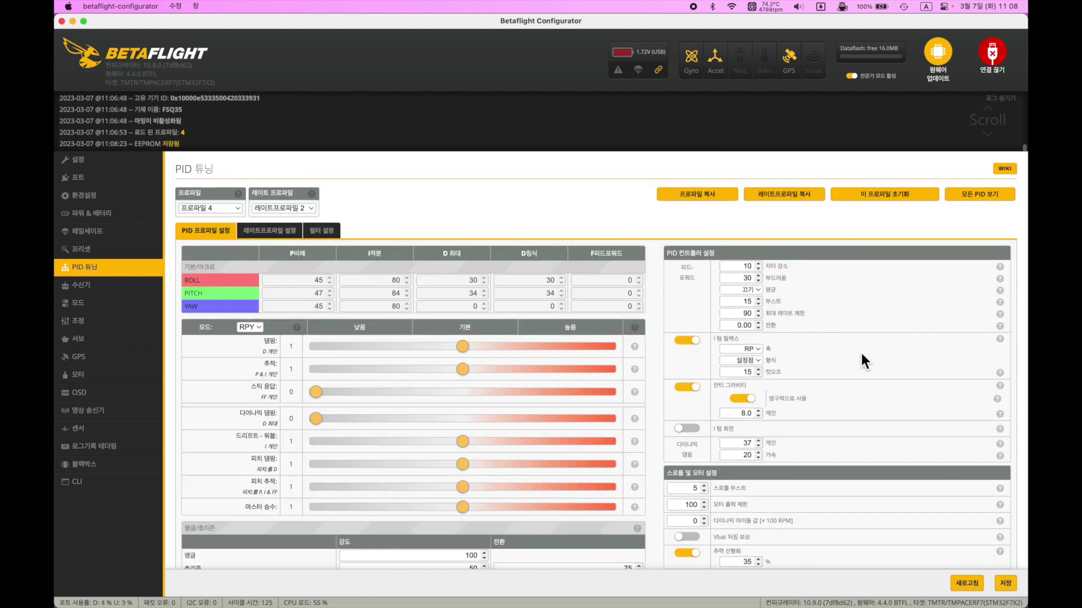
# - Try a TPA breakpoint of 1350, restore it to 1750, and save the PID settings again
pyautogui.scroll(-5, 861, 355)
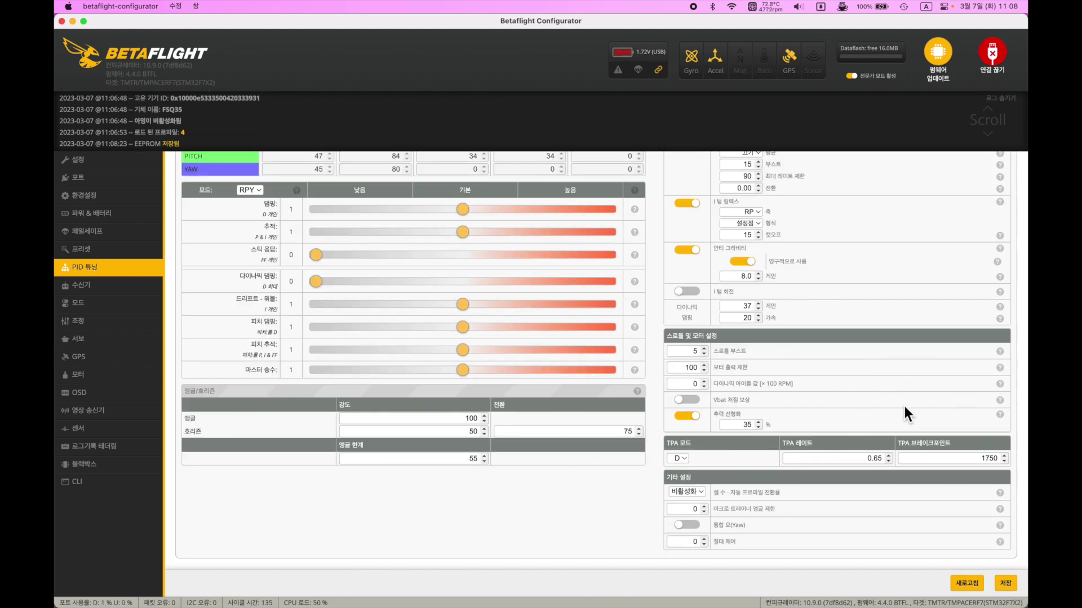
pyautogui.doubleClick(948, 466)
pyautogui.write('1350')
pyautogui.doubleClick(986, 466)
pyautogui.write('1750')
pyautogui.click(1004, 583)
pyautogui.scroll(-1, 640, 276)
pyautogui.scroll(-2, 640, 276)
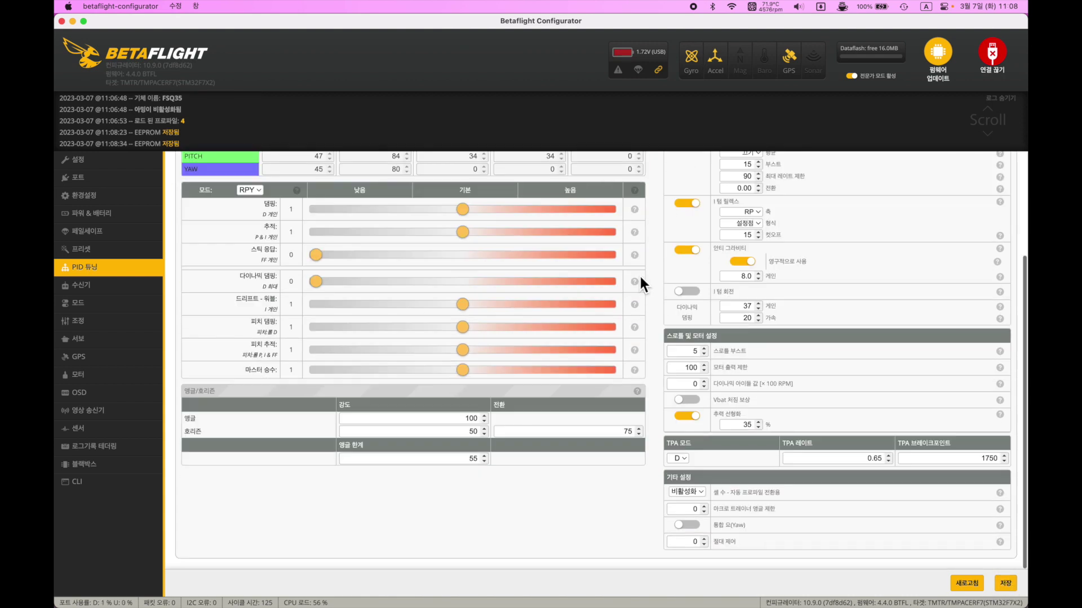
pyautogui.scroll(2, 640, 276)
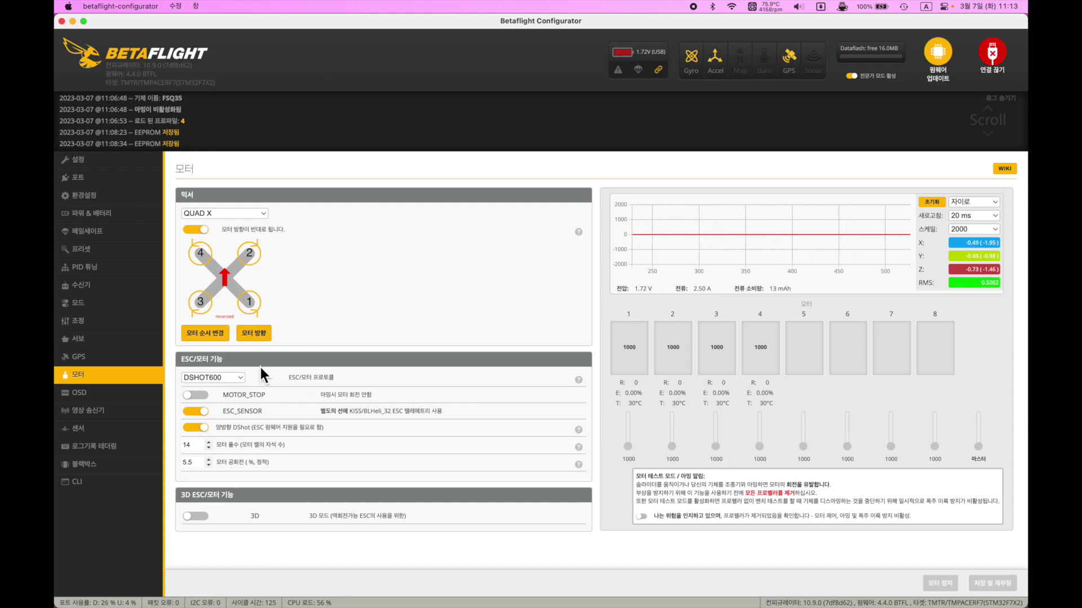
# - Try DSHOT300 as the ESC/motor protocol and return it to DSHOT600
pyautogui.click(232, 378)
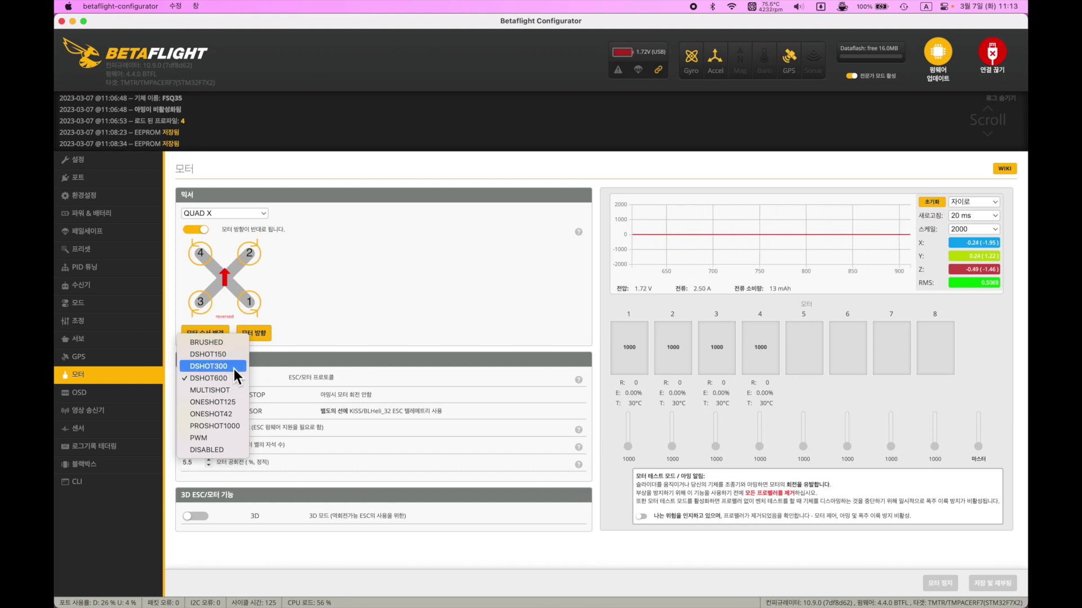
pyautogui.click(234, 368)
pyautogui.click(221, 380)
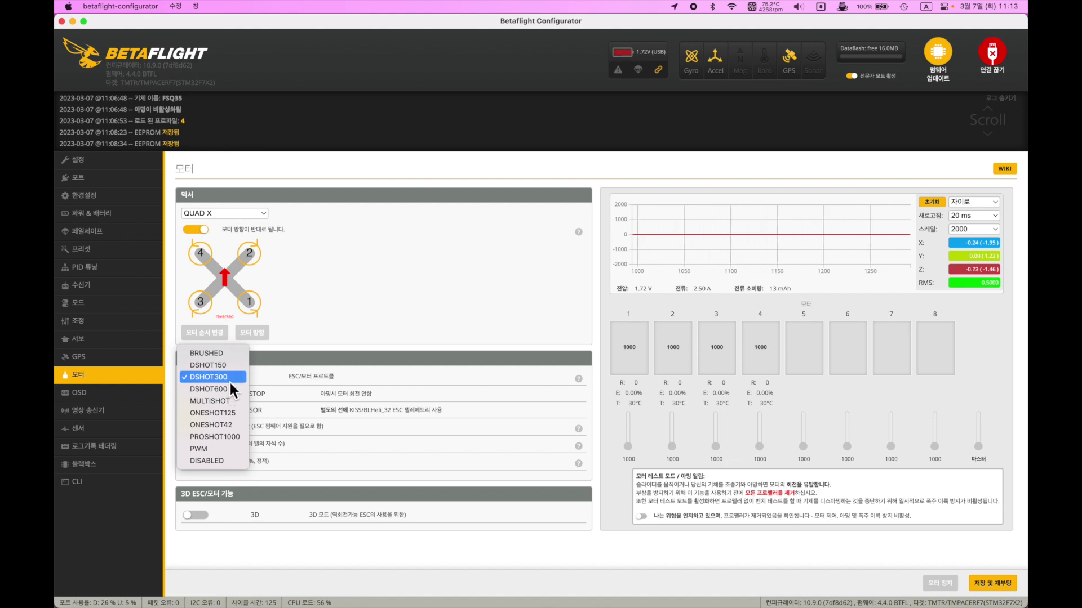
pyautogui.click(232, 382)
pyautogui.click(233, 380)
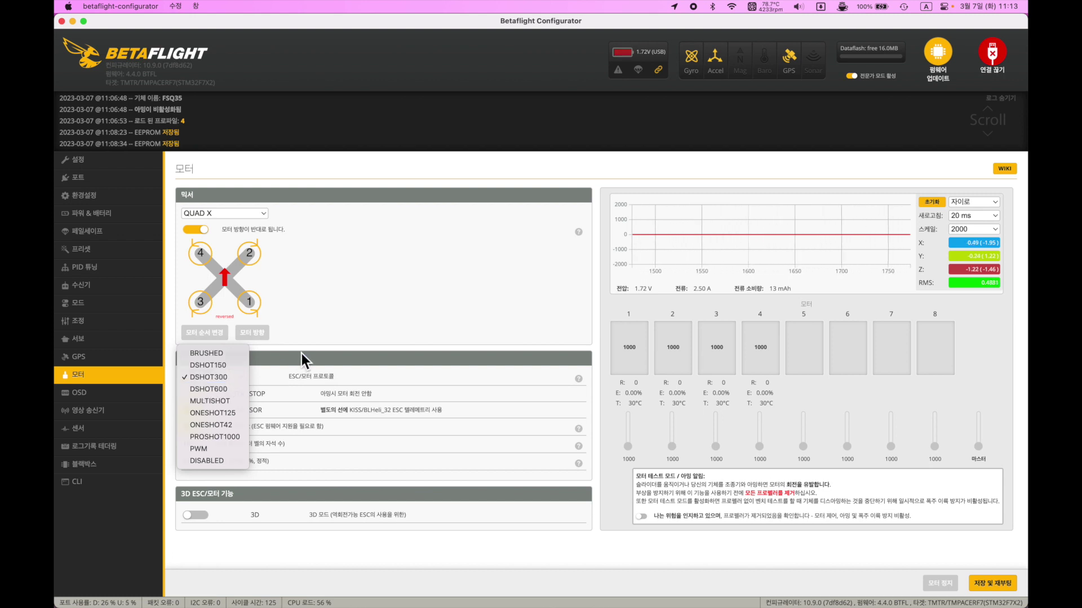
pyautogui.click(302, 353)
pyautogui.click(208, 377)
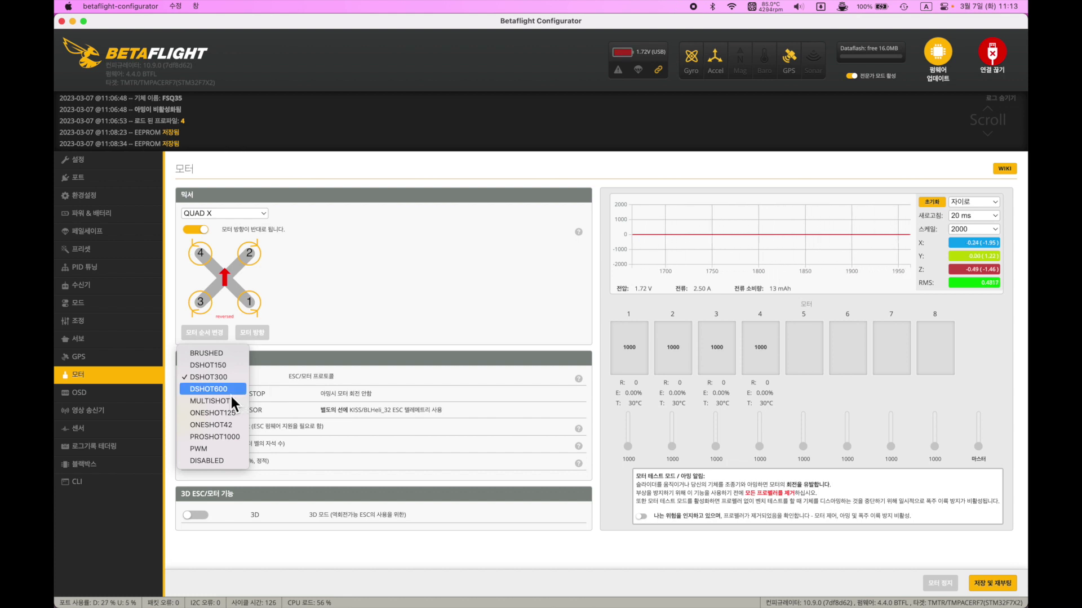
pyautogui.click(231, 394)
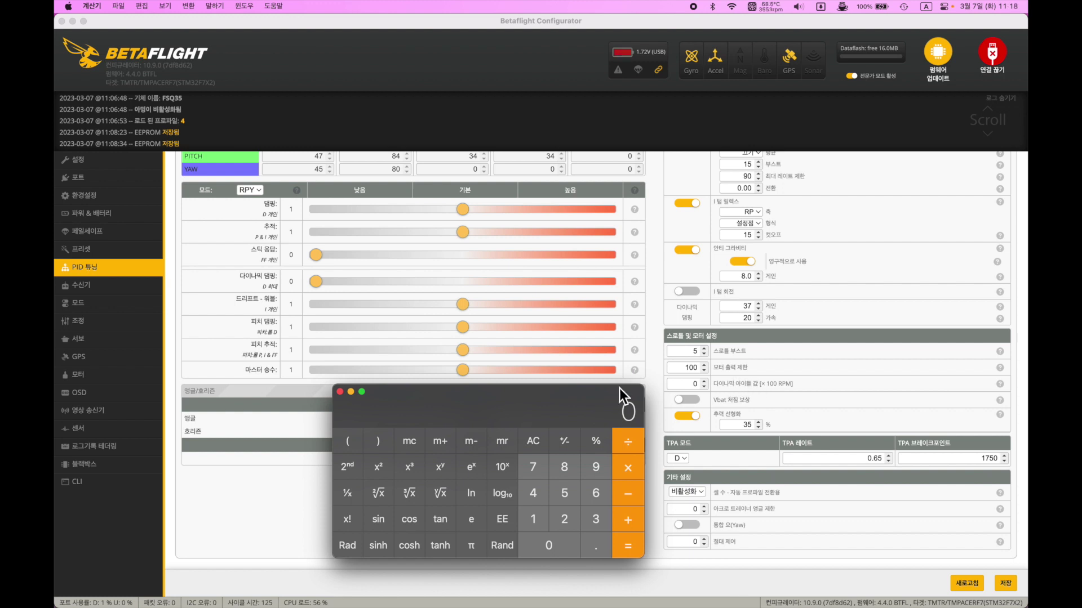
# - Work out a dynamic idle value from 15000 in the Calculator app and set dynamic idle in PID profile 4 to 30
pyautogui.moveTo(604, 392)
pyautogui.mouseDown()
pyautogui.moveTo(618, 370)
pyautogui.moveTo(606, 374)
pyautogui.mouseUp()
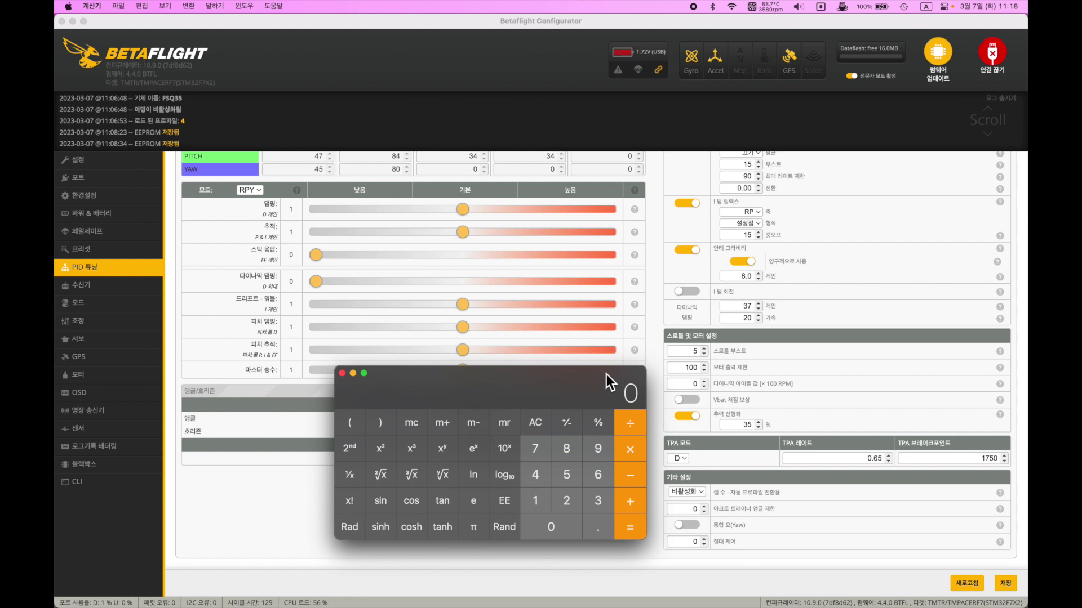
pyautogui.write('15000')
pyautogui.press('/')
pyautogui.press('Return')
pyautogui.click(695, 383)
pyautogui.doubleClick(695, 384)
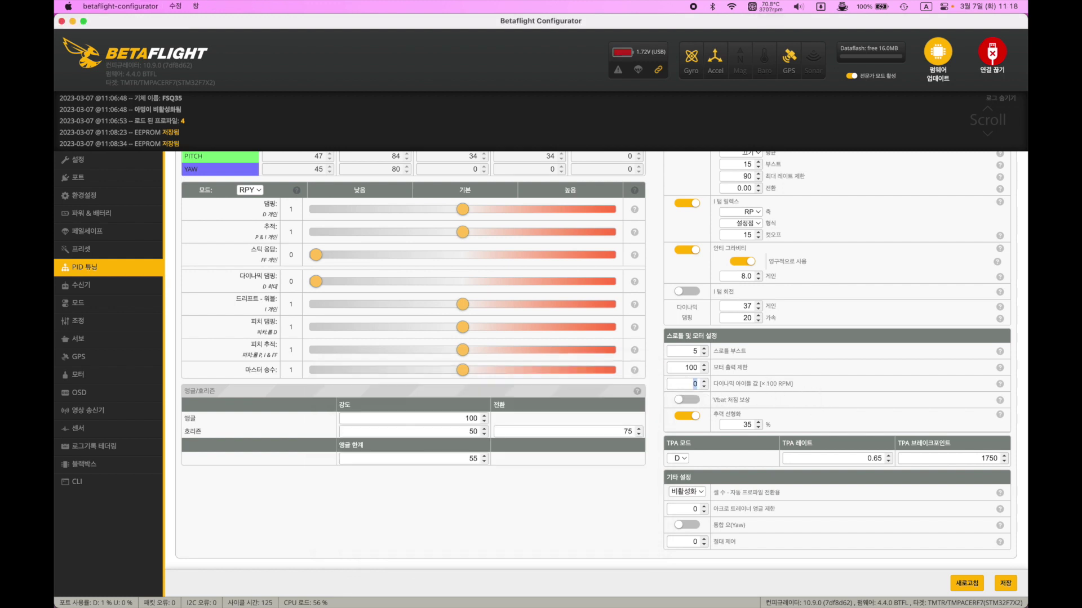
pyautogui.write('30')
# - Divide 15000 by 3.5 in the Calculator app and set the dynamic idle value in PID profile 4 to 43
pyautogui.press('super+Tab')
pyautogui.click(536, 410)
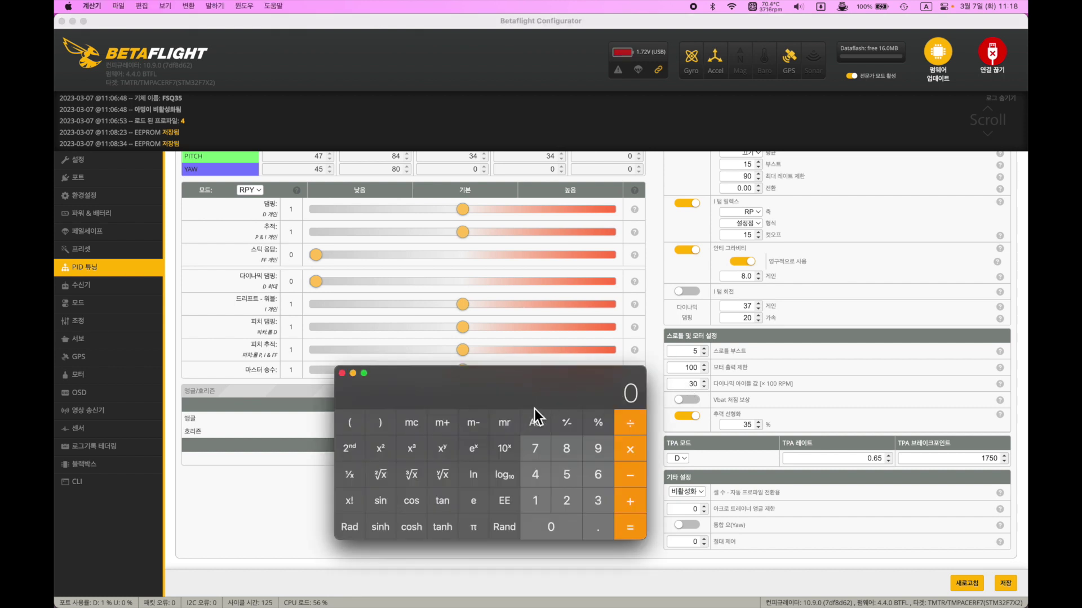
pyautogui.write('15000/3')
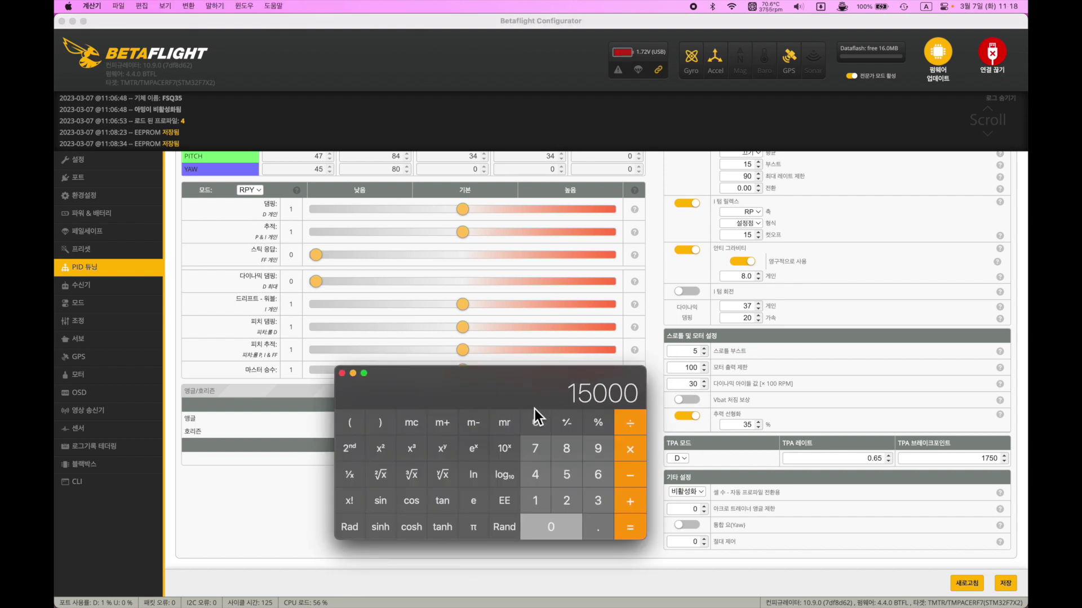
pyautogui.write('.5=')
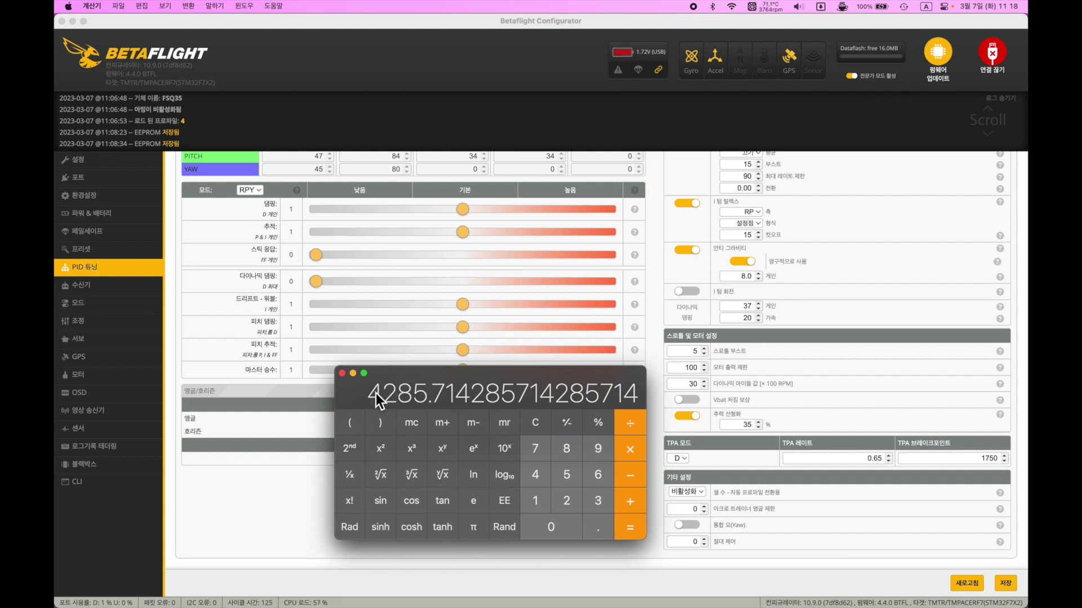
pyautogui.doubleClick(688, 384)
pyautogui.write('43')
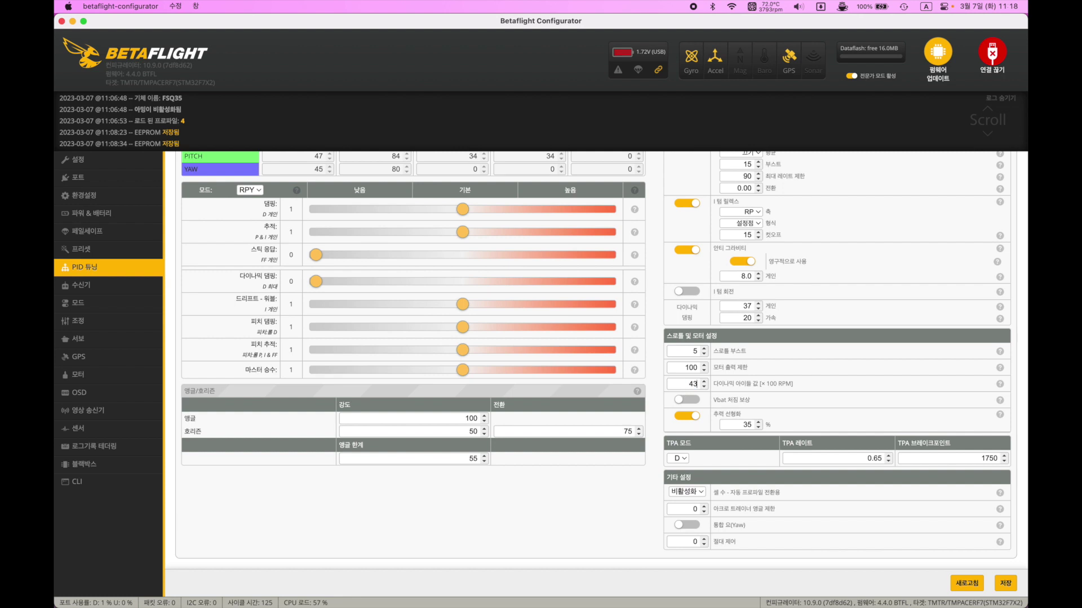
# - Clear the calculator result and set the dynamic idle value in PID profile 4 to 15
pyautogui.press('super+Tab')
pyautogui.press('Escape')
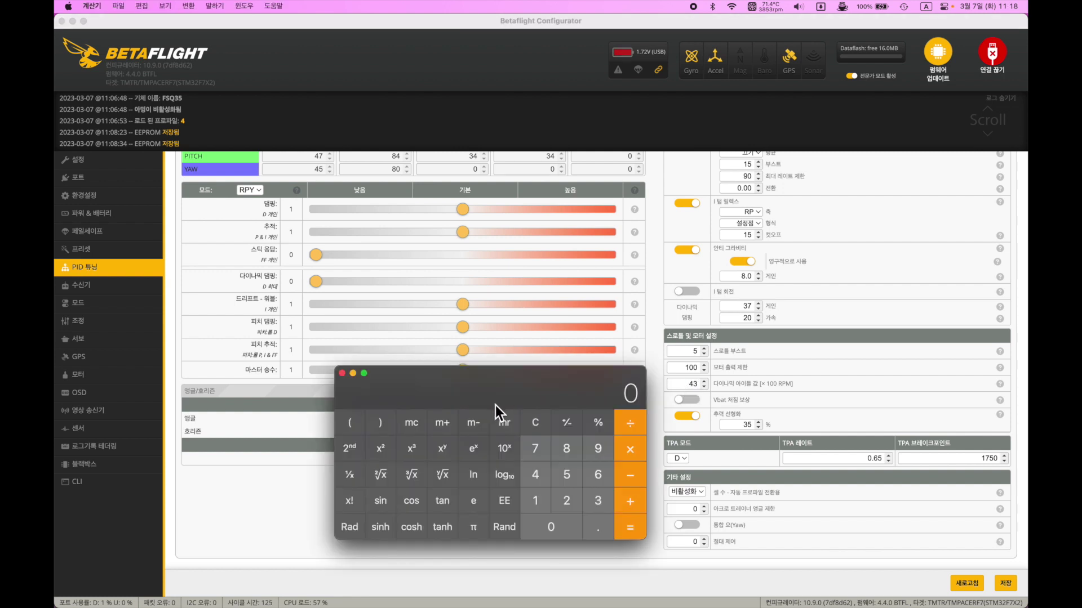
pyautogui.press('super+Tab')
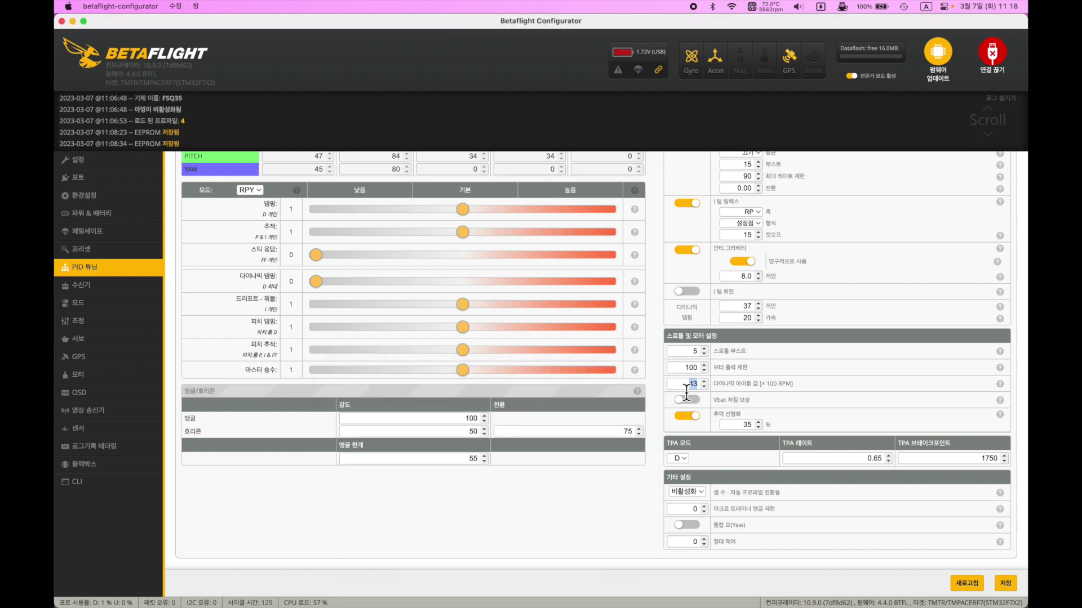
pyautogui.doubleClick(692, 383)
pyautogui.write('15')
pyautogui.press('super+Tab')
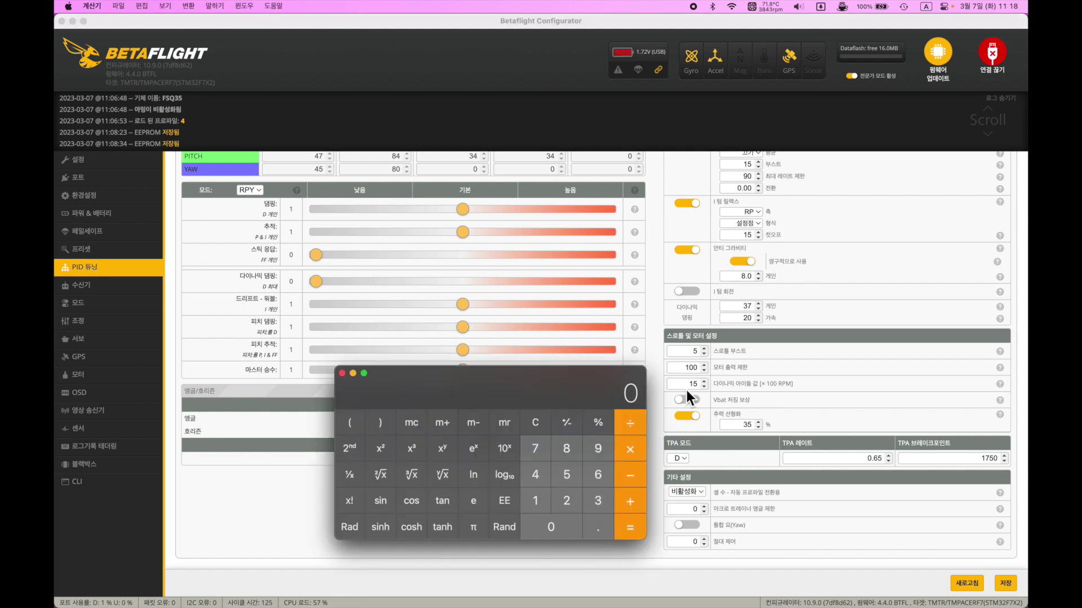
# - Divide 15000 by 7 in the Calculator app and set the dynamic idle value to 22
pyautogui.doubleClick(688, 389)
pyautogui.press('super+Tab')
pyautogui.write('150')
pyautogui.press('/')
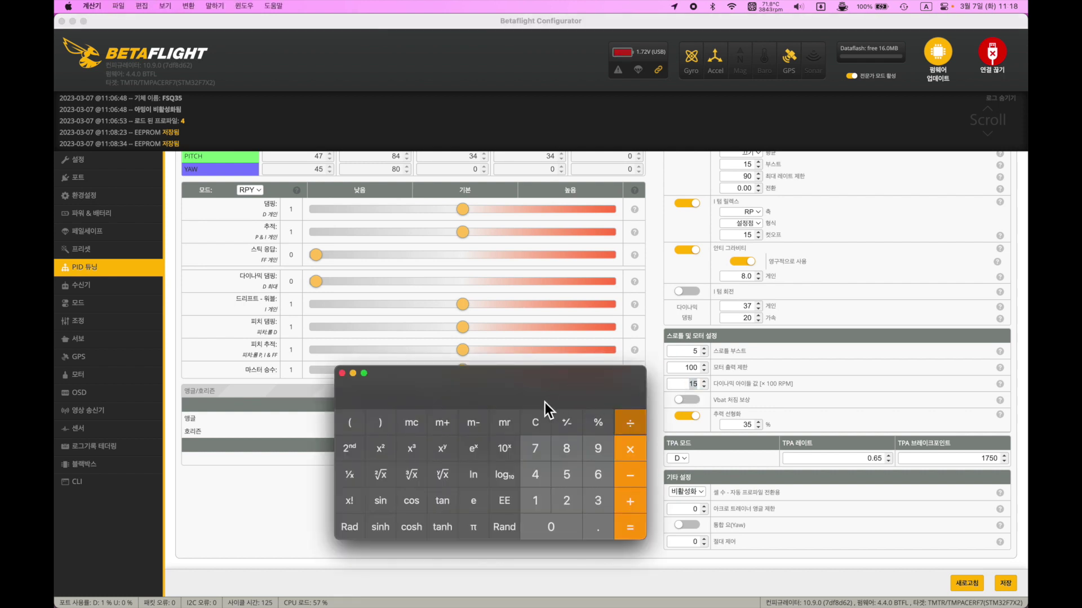
pyautogui.write('7')
pyautogui.press('Return')
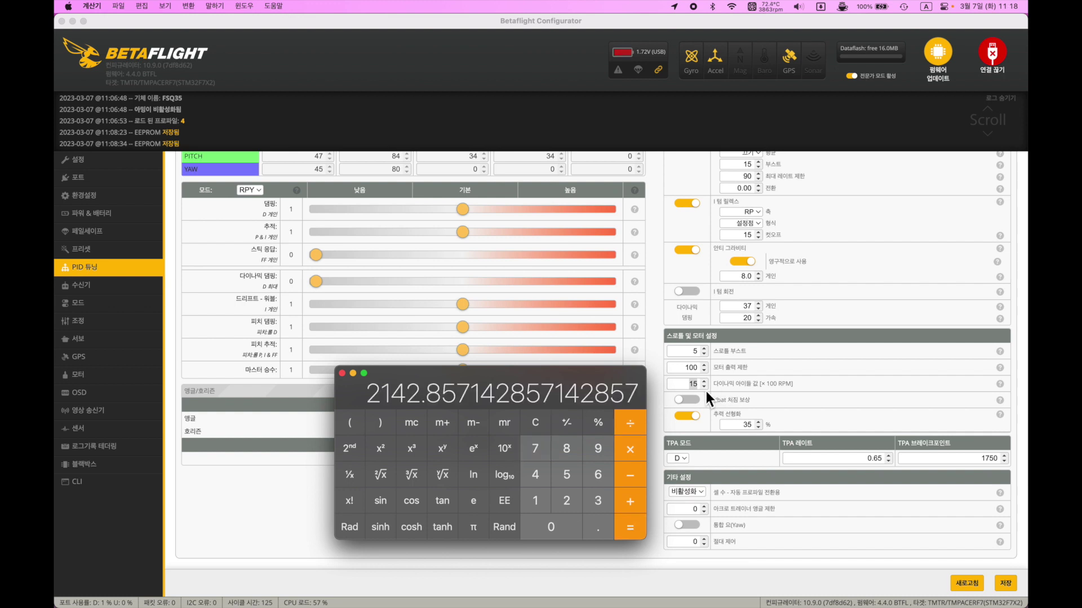
pyautogui.press('super+Tab')
pyautogui.write('22')
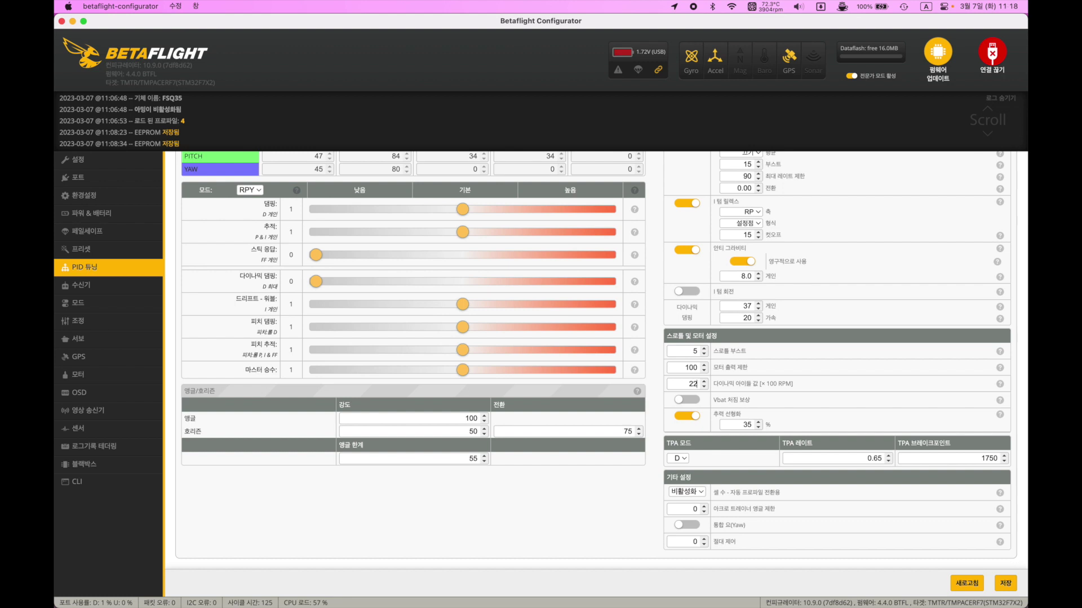
# - Put the dynamic idle value back to 15 and divide 15000 by 3.5 in the Calculator app
pyautogui.write('15')
pyautogui.press('super+Tab')
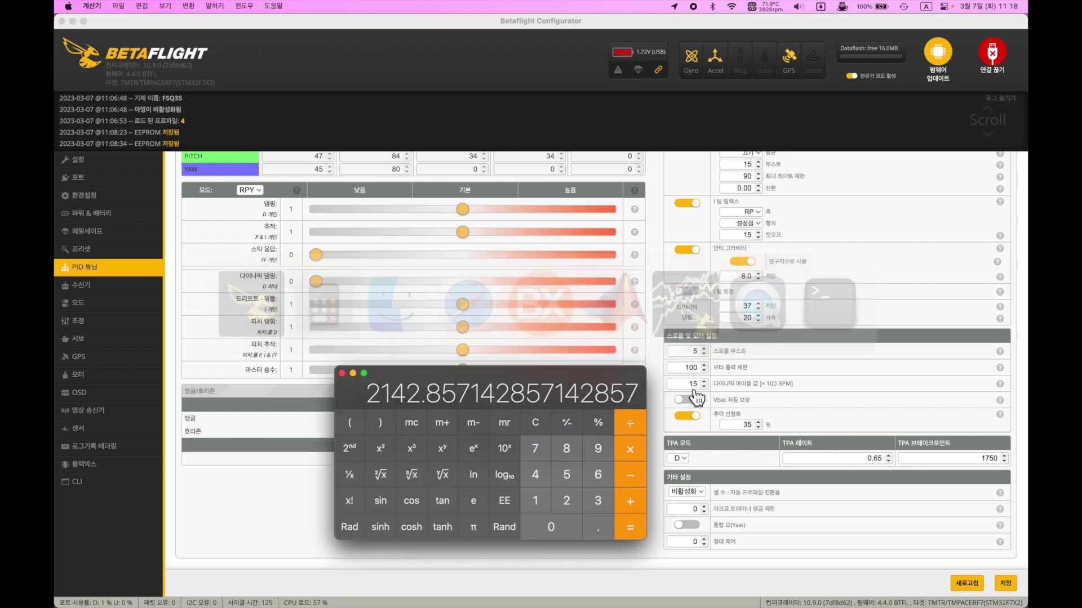
pyautogui.press('Escape')
pyautogui.write('15000')
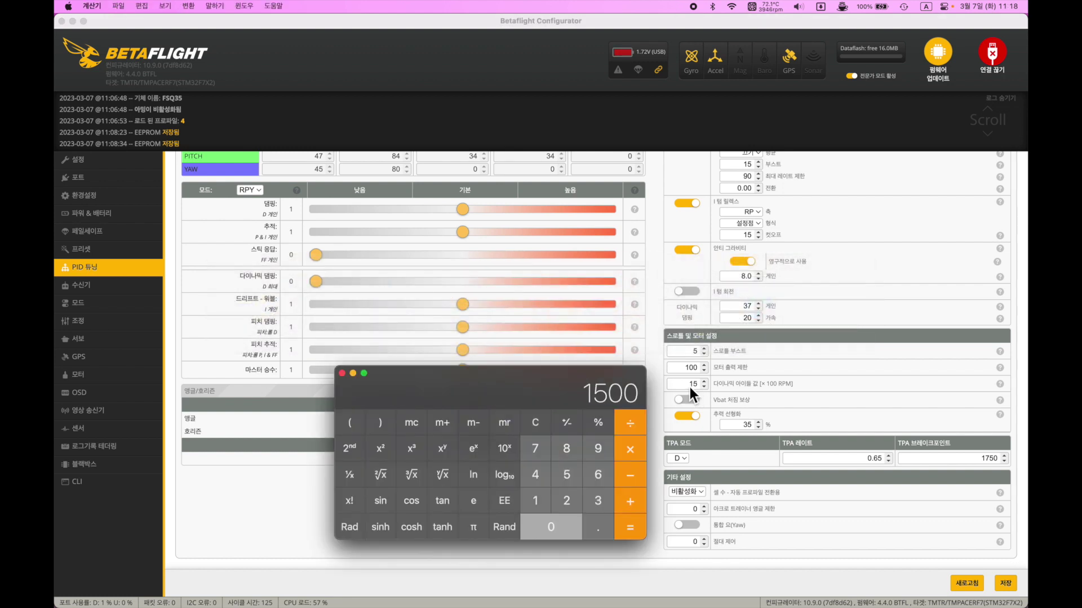
pyautogui.press('/')
pyautogui.write('3.5')
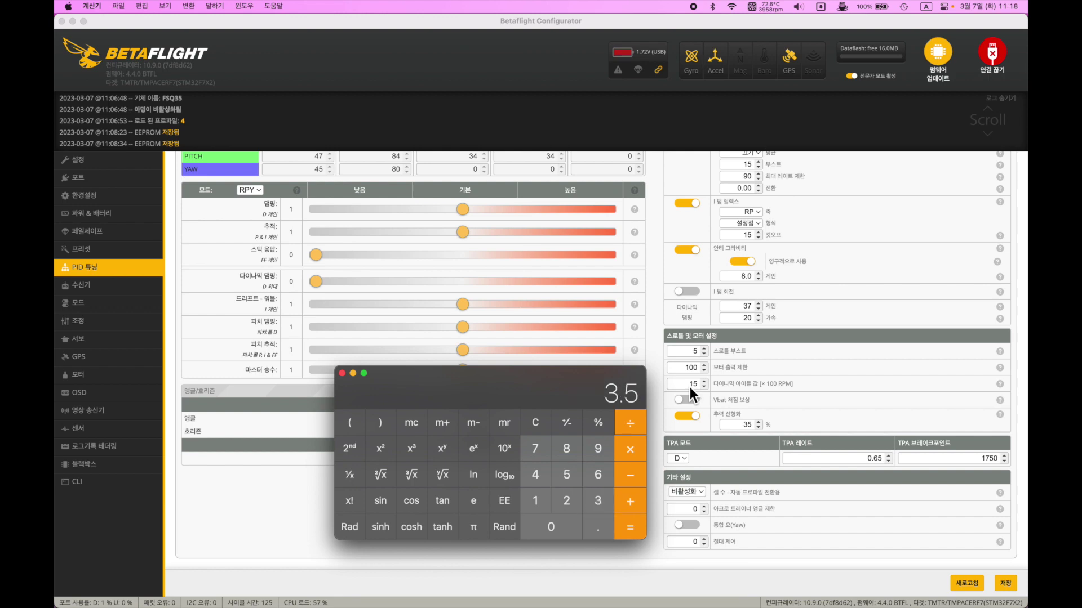
pyautogui.press('Return')
# - Set the dynamic idle value in PID profile 4 to 43 and save the PID settings
pyautogui.press('super+Tab')
pyautogui.press('BackSpace')
pyautogui.press('BackSpace')
pyautogui.write('43')
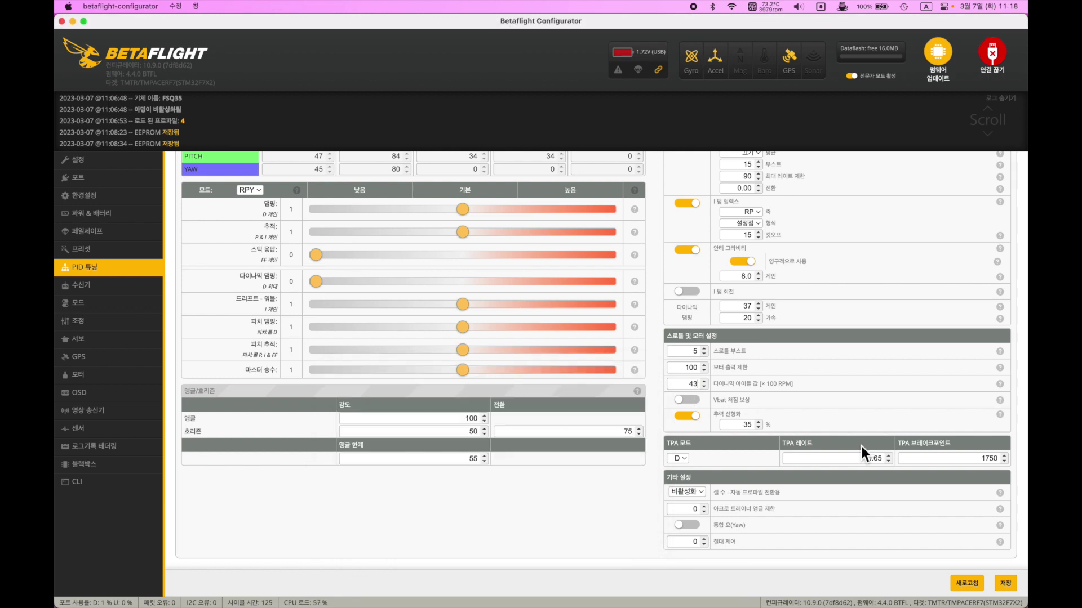
pyautogui.click(1006, 586)
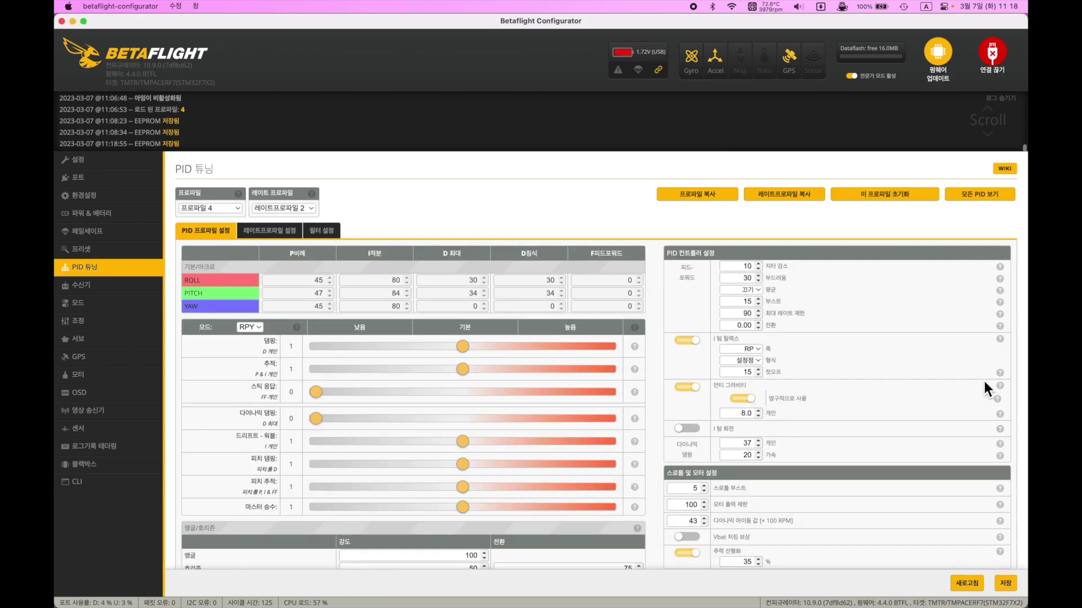
# - Review the throttle and motor settings of PID profile 4 and read the help text for dynamic idle
pyautogui.scroll(-3, 866, 428)
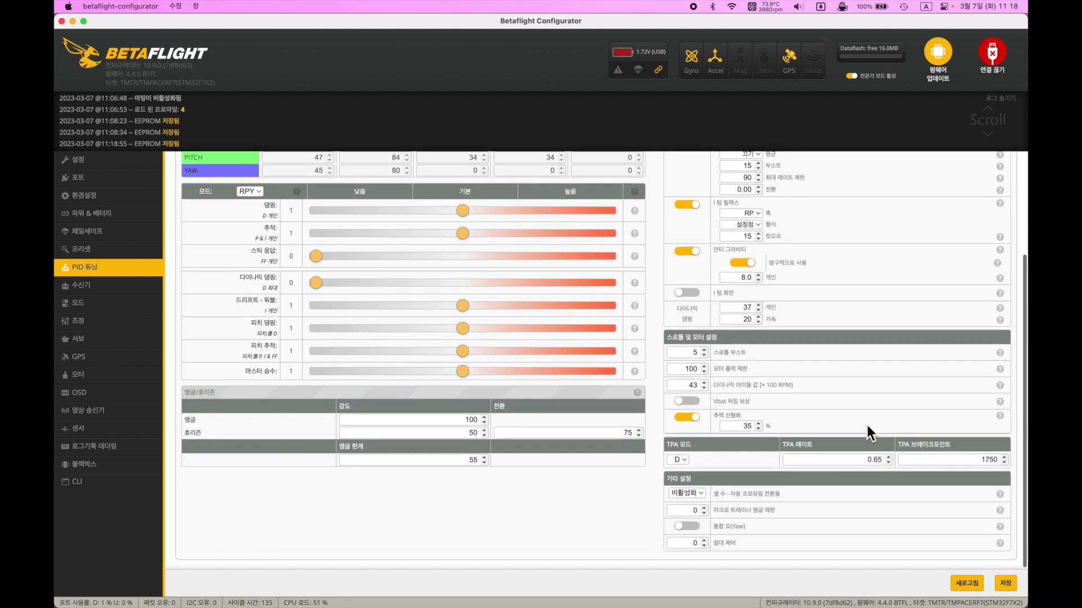
pyautogui.scroll(2, 867, 428)
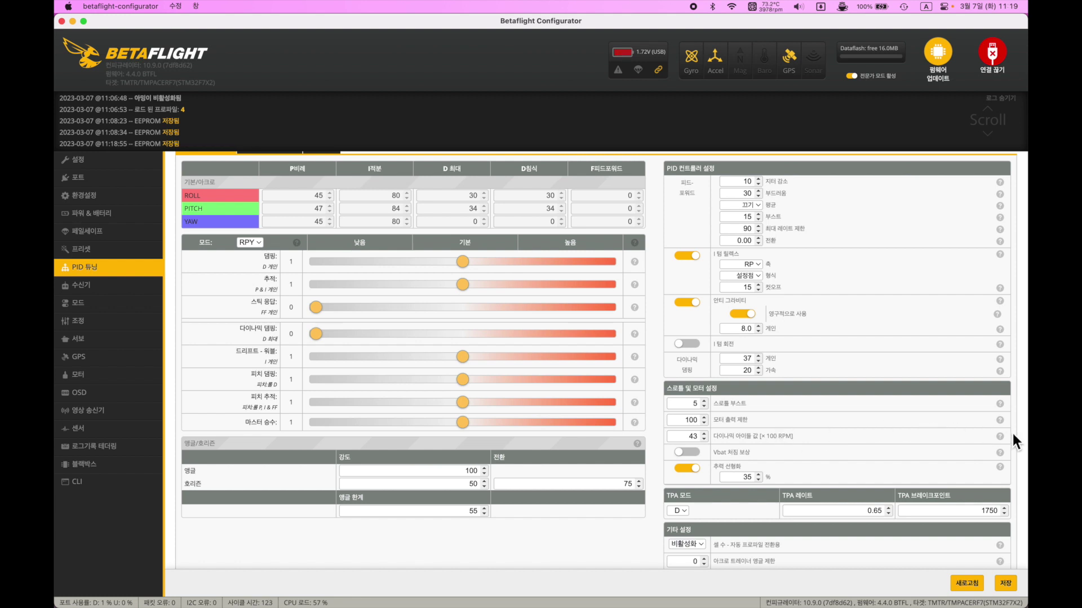
pyautogui.moveTo(999, 437)
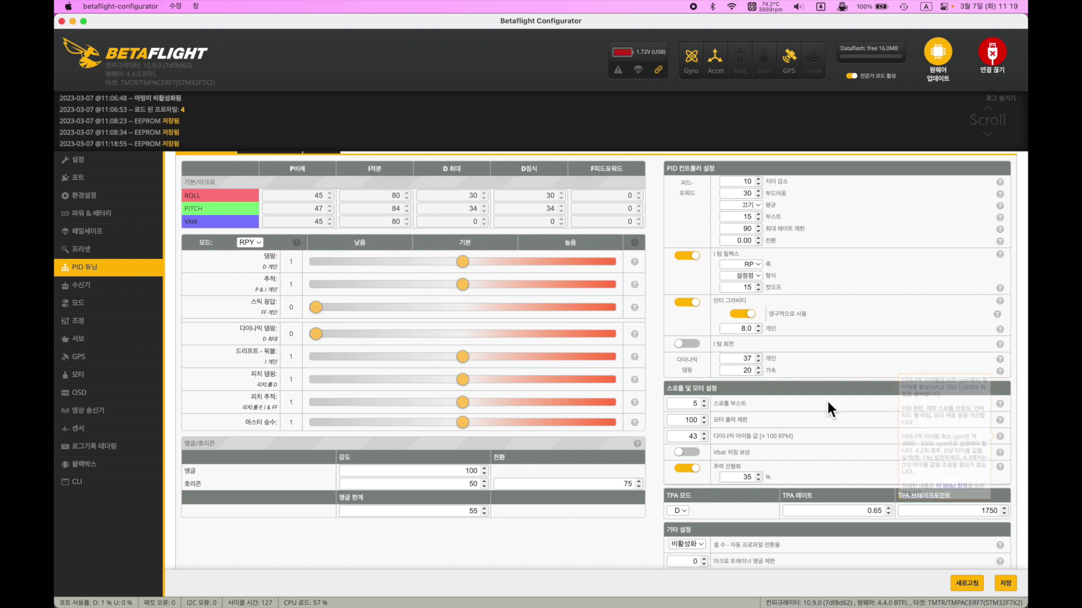